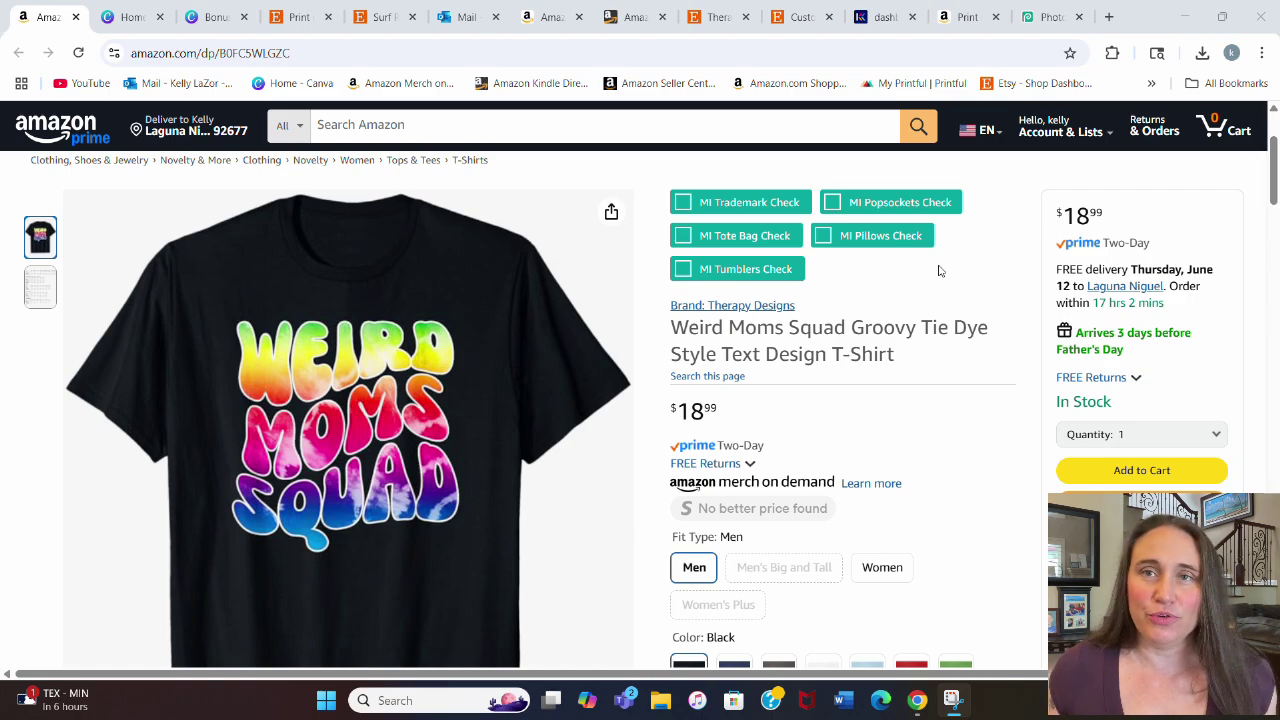
- Show the size chart as the listing's main picture using the second thumbnail
{"action": "left_click", "coordinate": [40, 287]}
- Create a new blank 4500 × 5400 px design from Home using the Custom size preset
{"action": "left_click", "coordinate": [133, 17]}
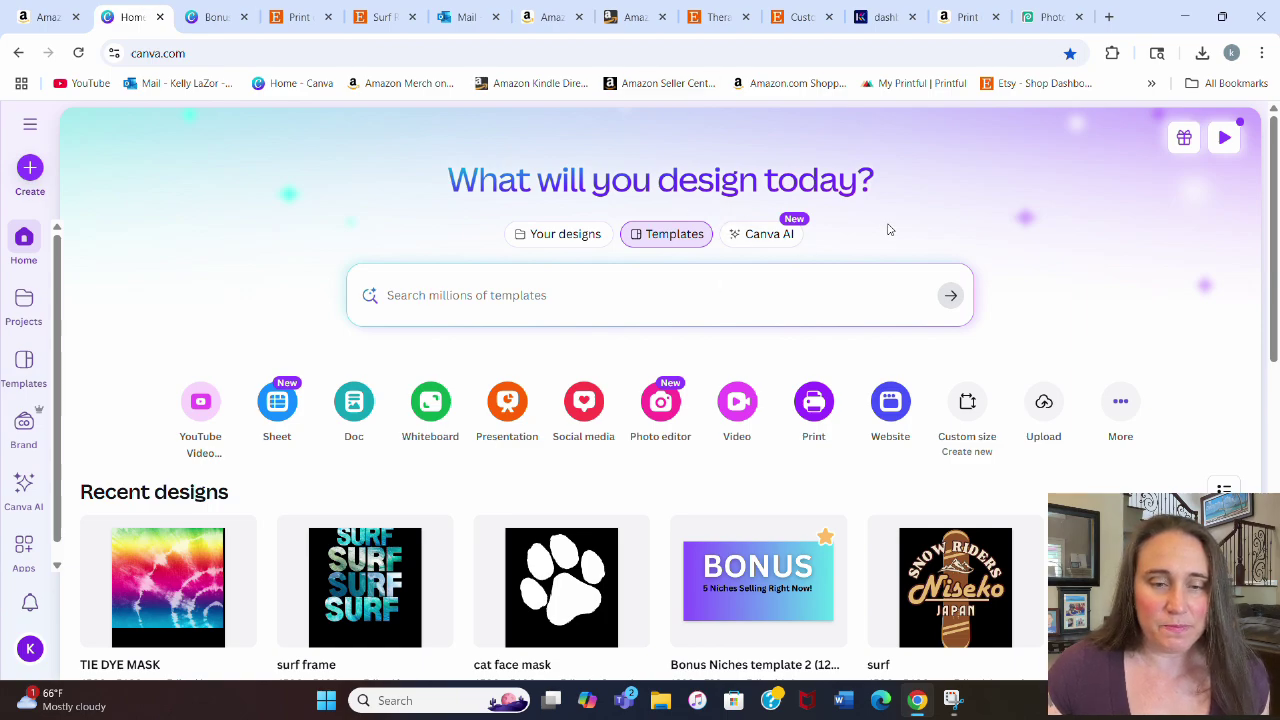
{"action": "left_click", "coordinate": [975, 410]}
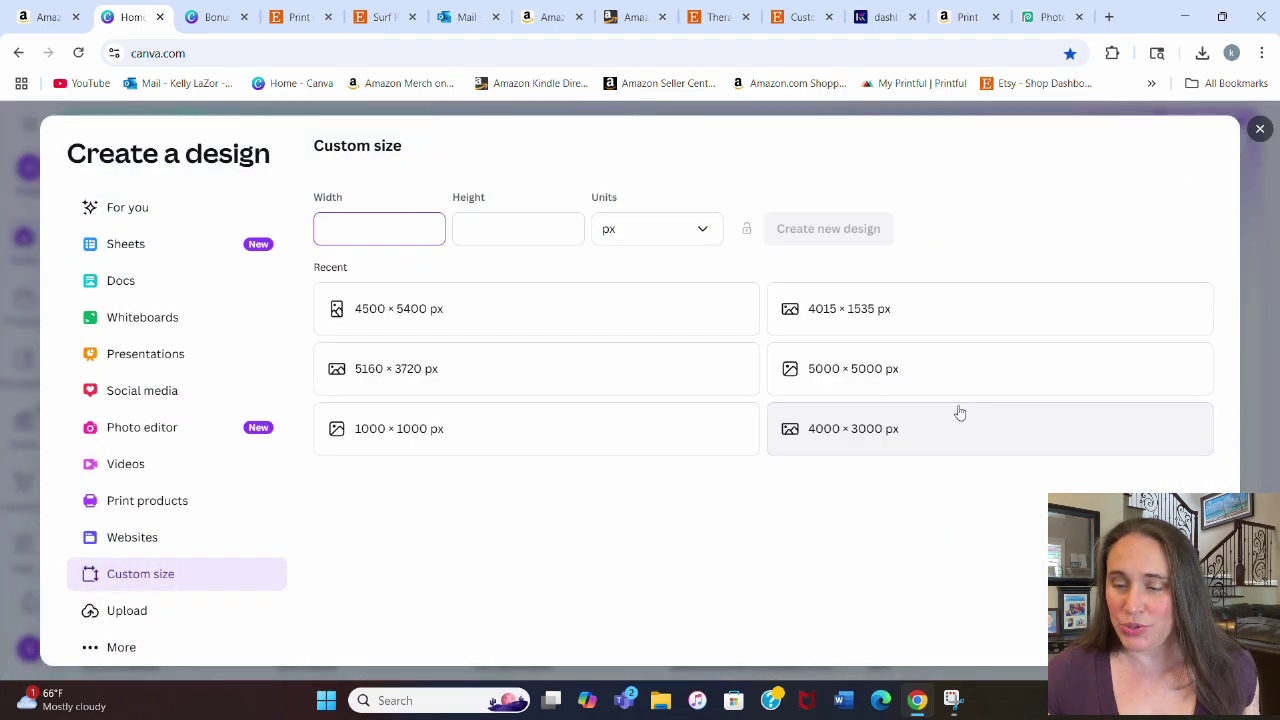
{"action": "left_click", "coordinate": [453, 312]}
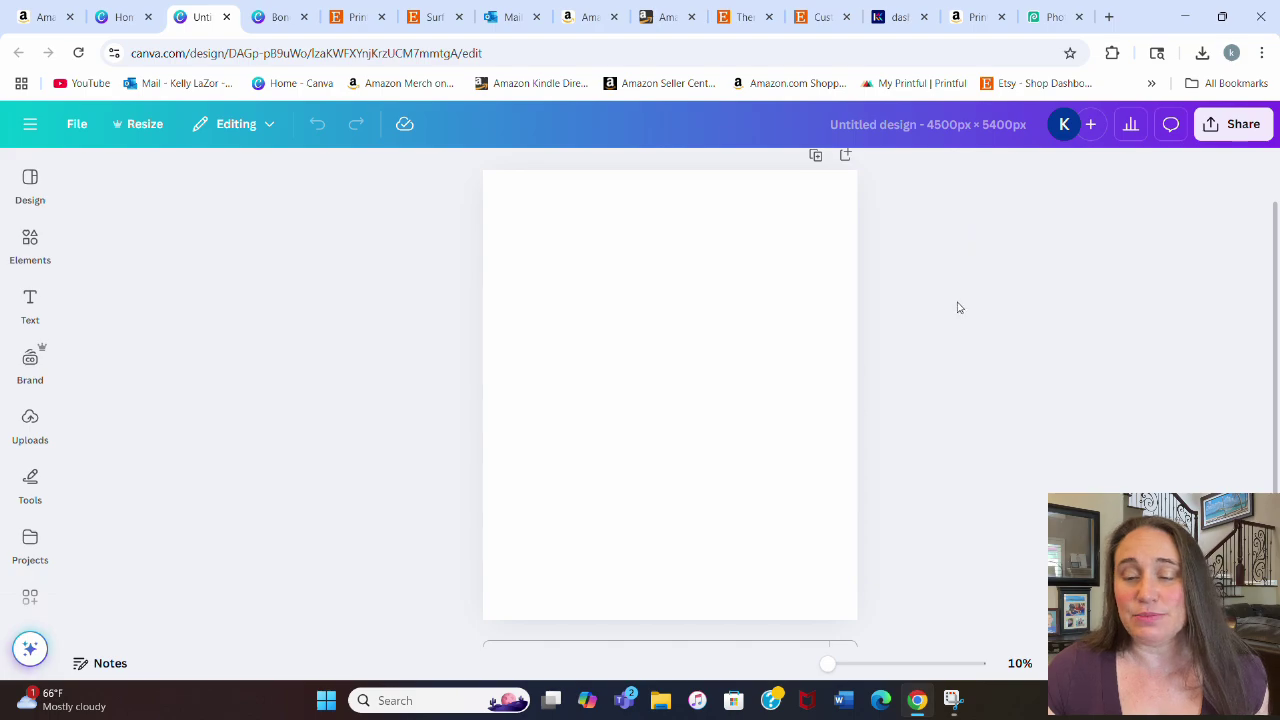
- Make the page background black
{"action": "left_click", "coordinate": [765, 333]}
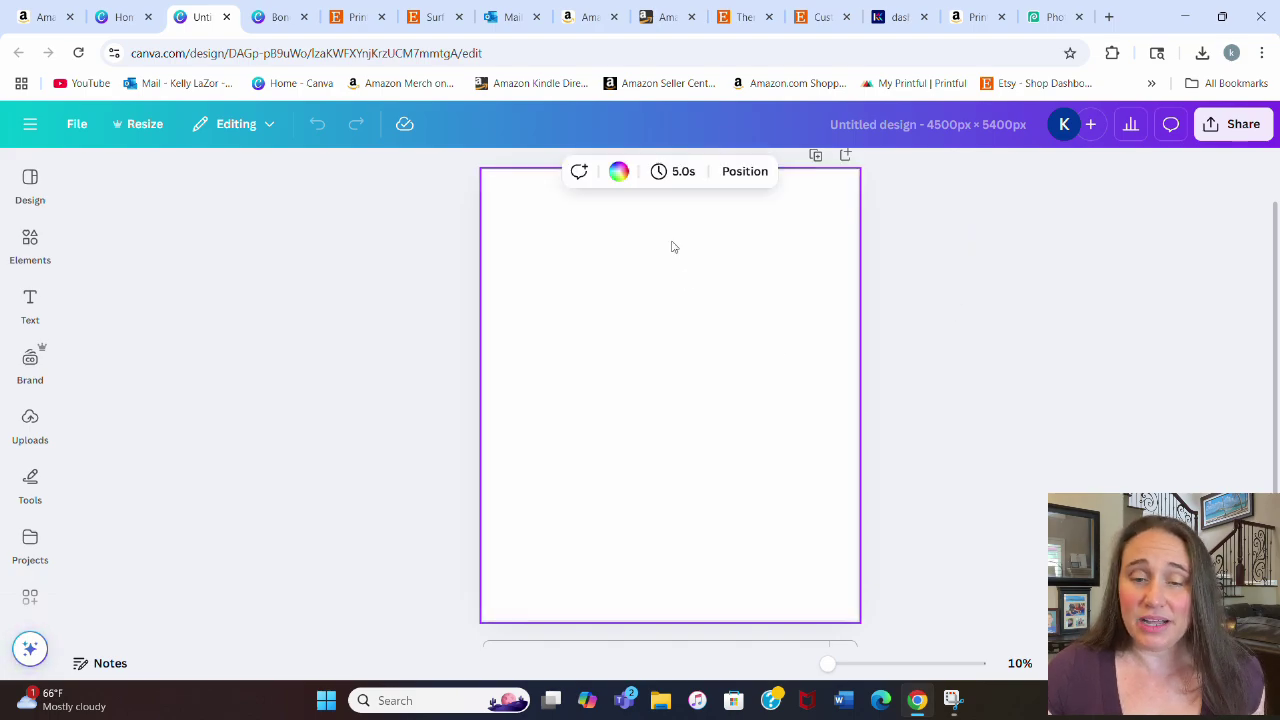
{"action": "left_click", "coordinate": [619, 172]}
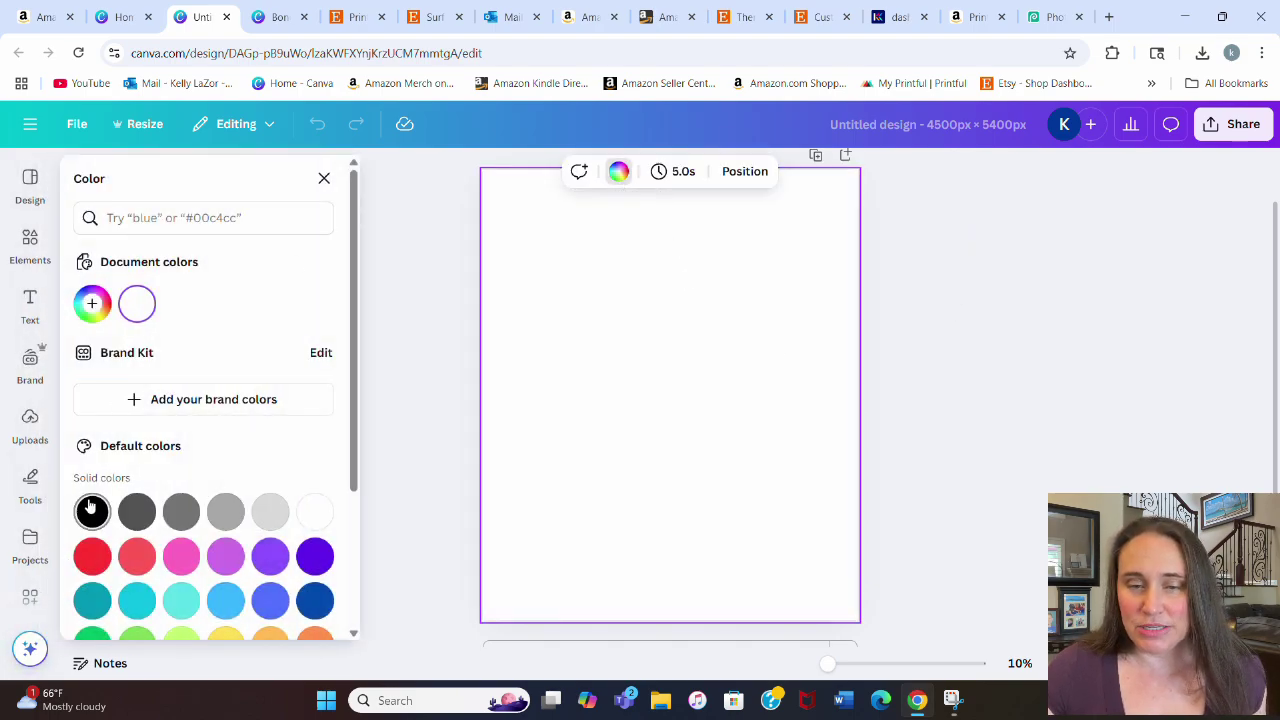
{"action": "left_click", "coordinate": [92, 511]}
{"action": "left_click", "coordinate": [1008, 337]}
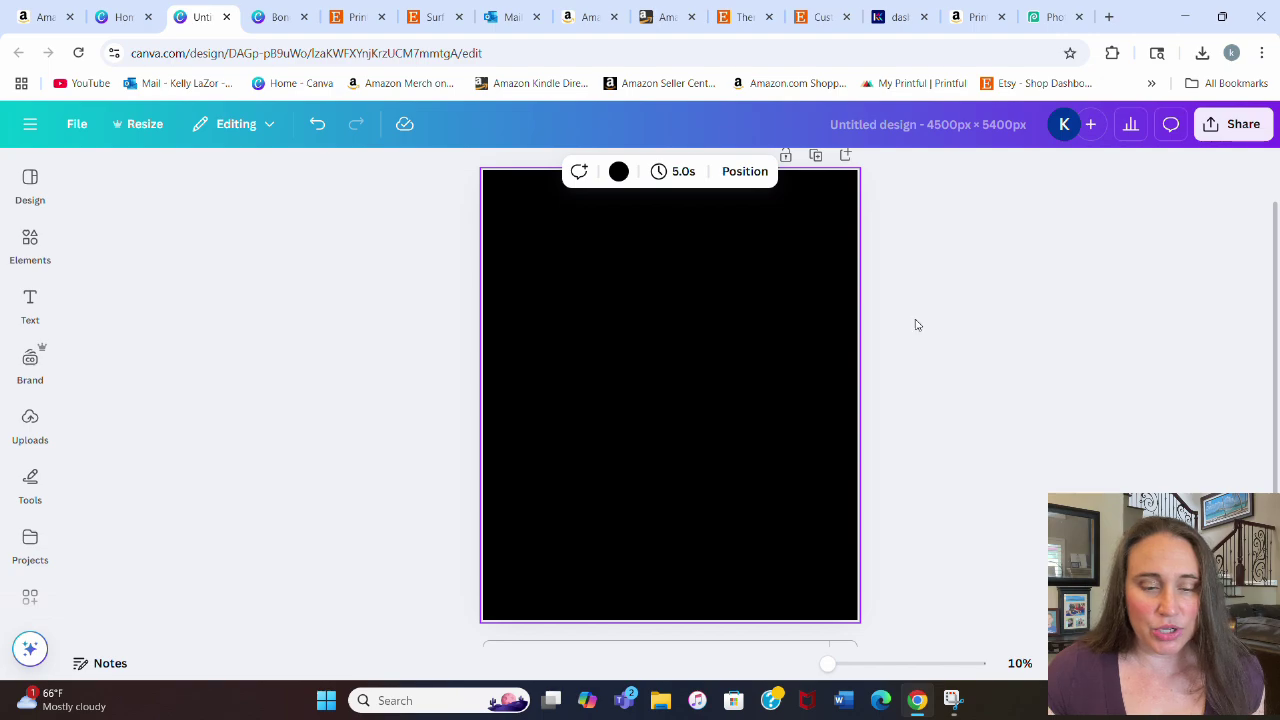
{"action": "left_click", "coordinate": [1062, 368]}
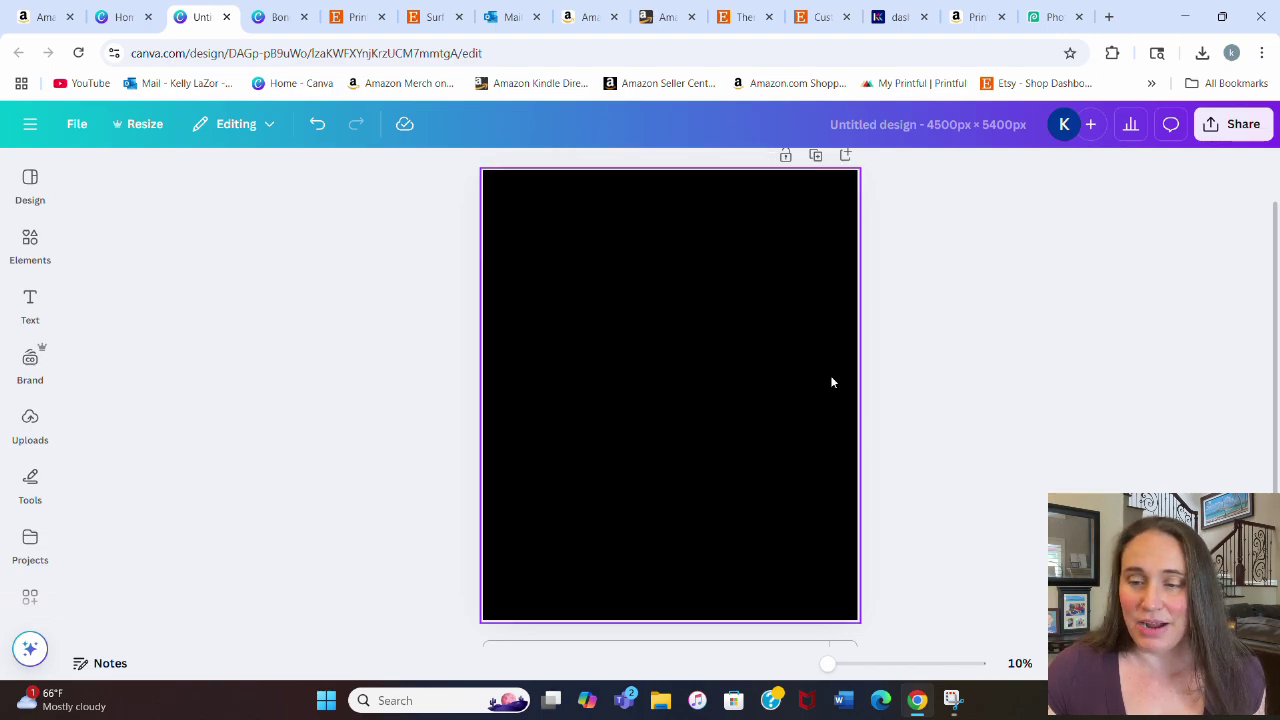
- Add 'WEIRD MOMS SQUAD' text, enlarge it to size 548 and centre it near the top
{"action": "key", "text": "t"}
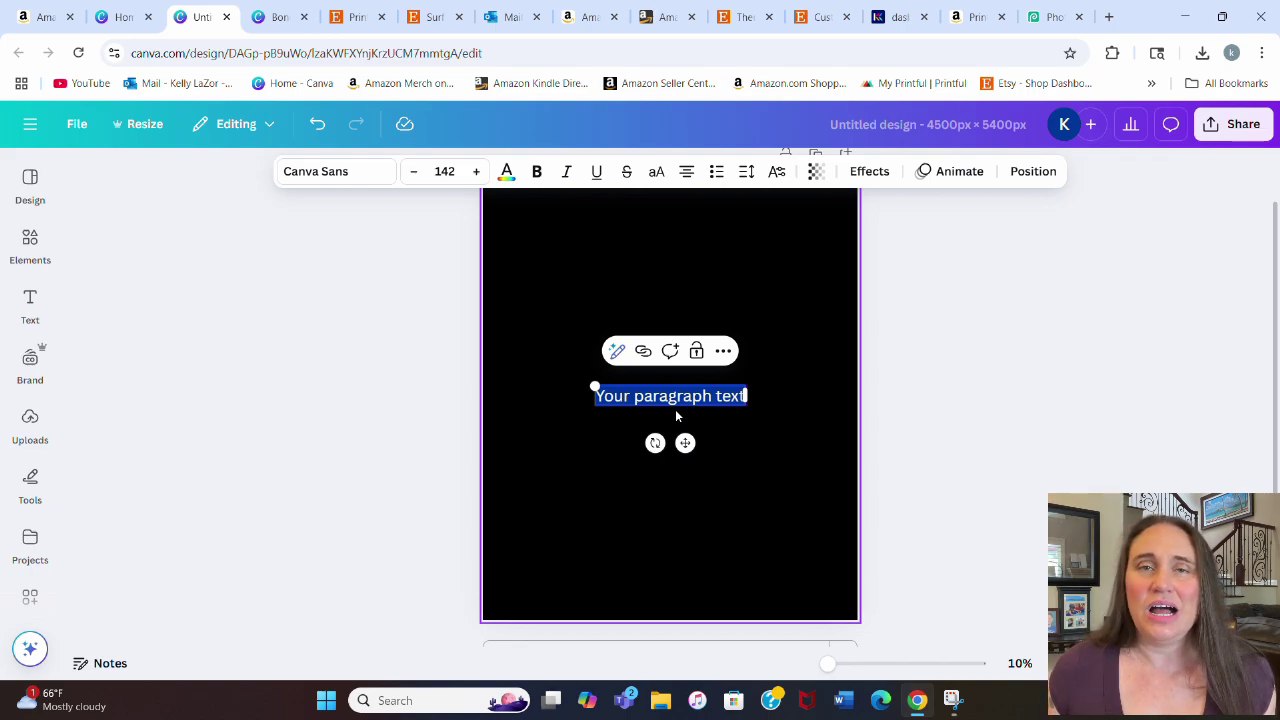
{"action": "type", "text": "W"}
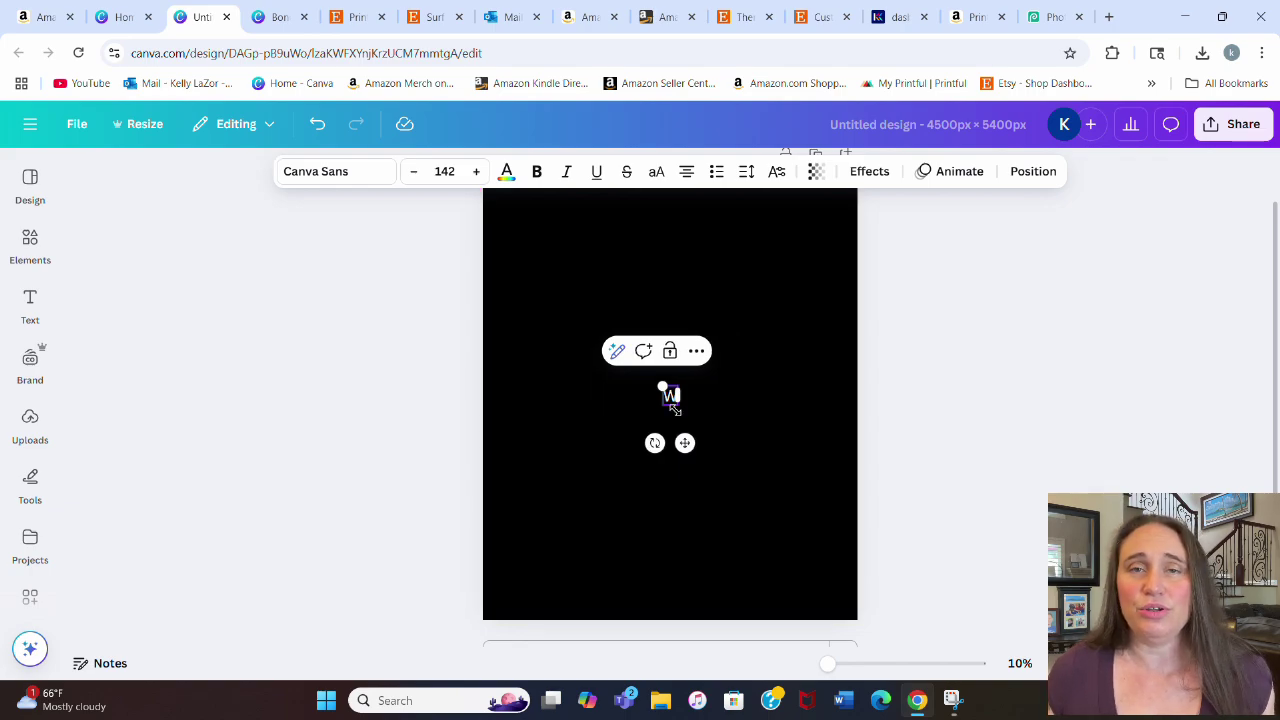
{"action": "type", "text": "EIRD MOMS S"}
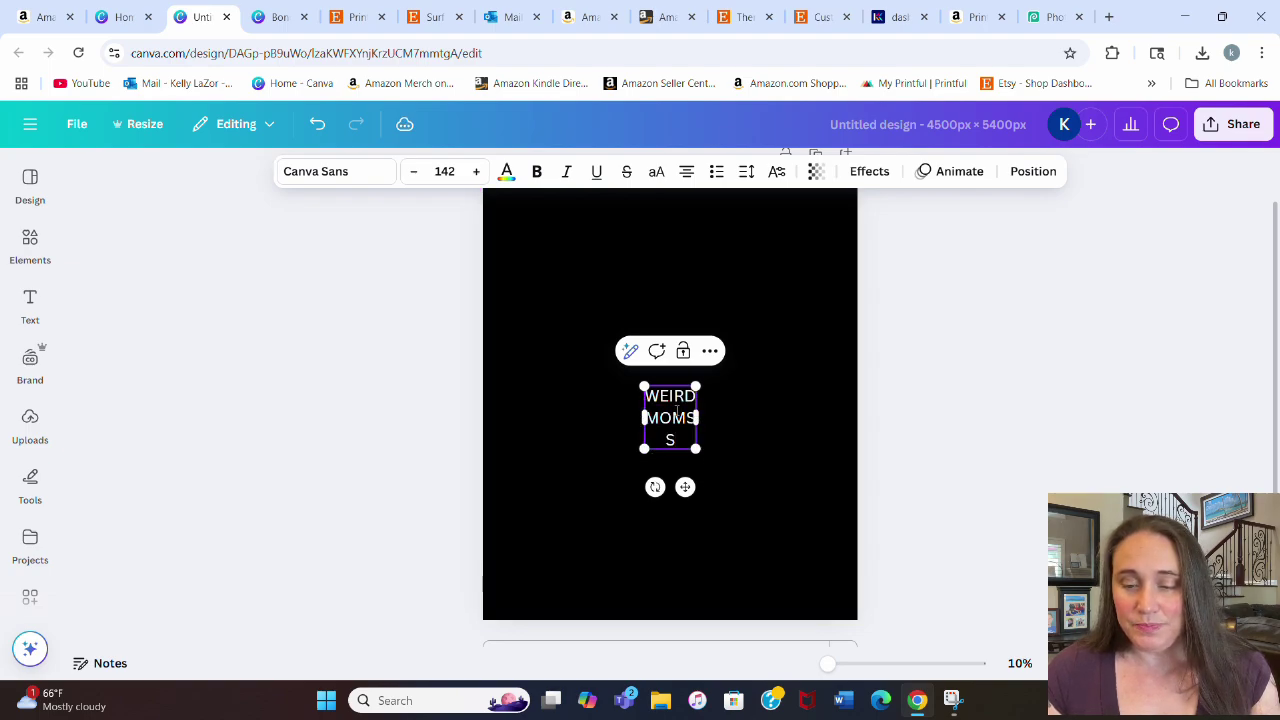
{"action": "type", "text": "QUAD"}
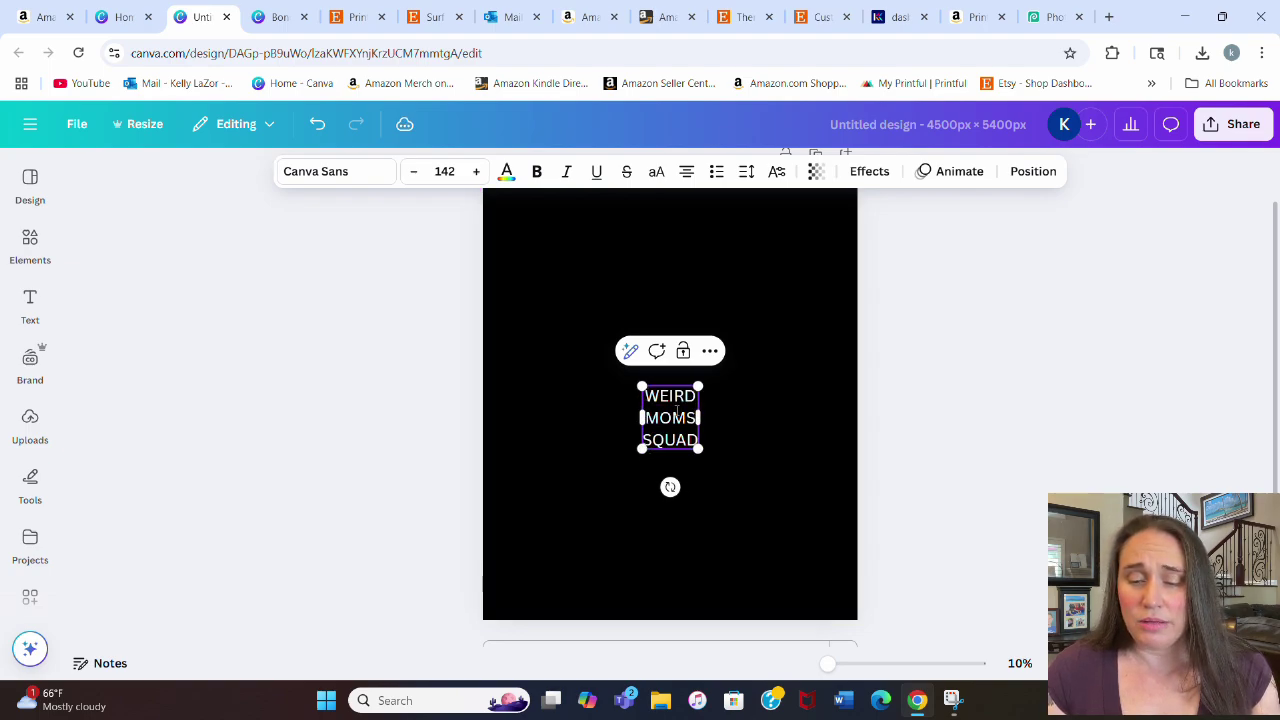
{"action": "key", "text": "Escape"}
{"action": "left_click", "coordinate": [726, 400]}
{"action": "left_click", "coordinate": [697, 406]}
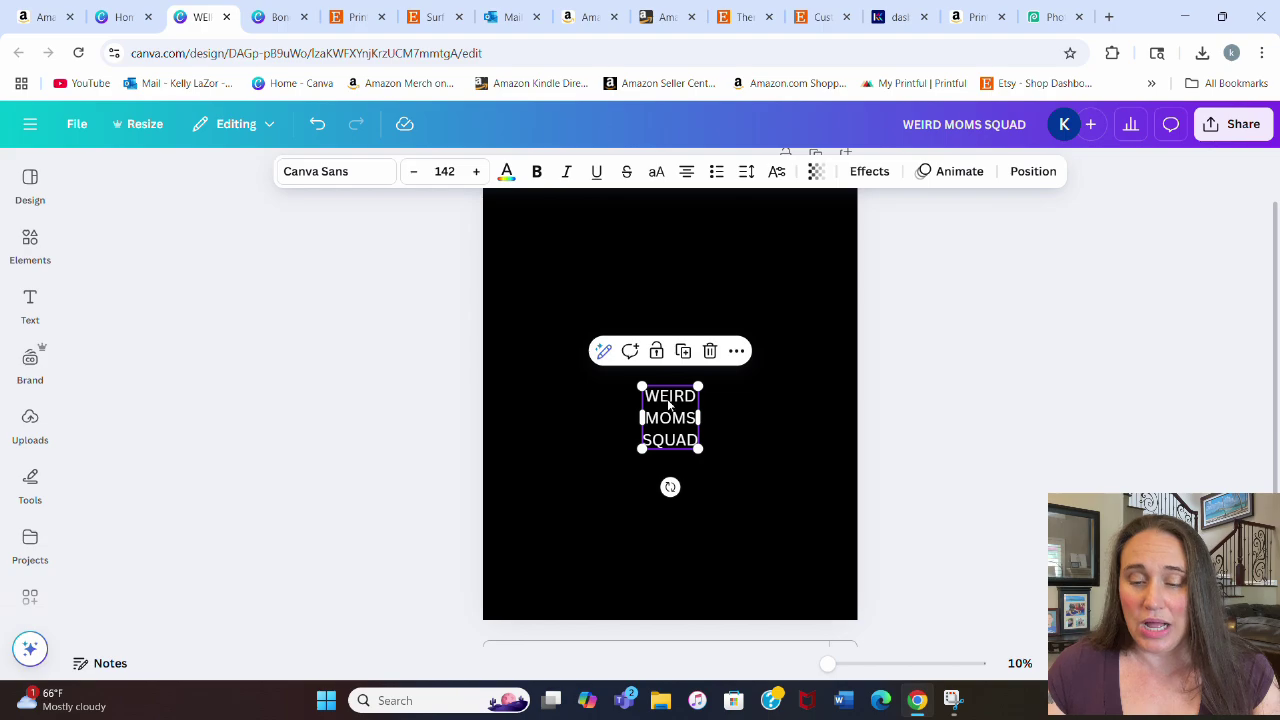
{"action": "left_click_drag", "start_coordinate": [700, 385], "coordinate": [900, 290]}
{"action": "left_click", "coordinate": [894, 328]}
{"action": "left_click_drag", "start_coordinate": [801, 368], "coordinate": [721, 352]}
{"action": "left_click", "coordinate": [778, 512]}
{"action": "left_click", "coordinate": [640, 266]}
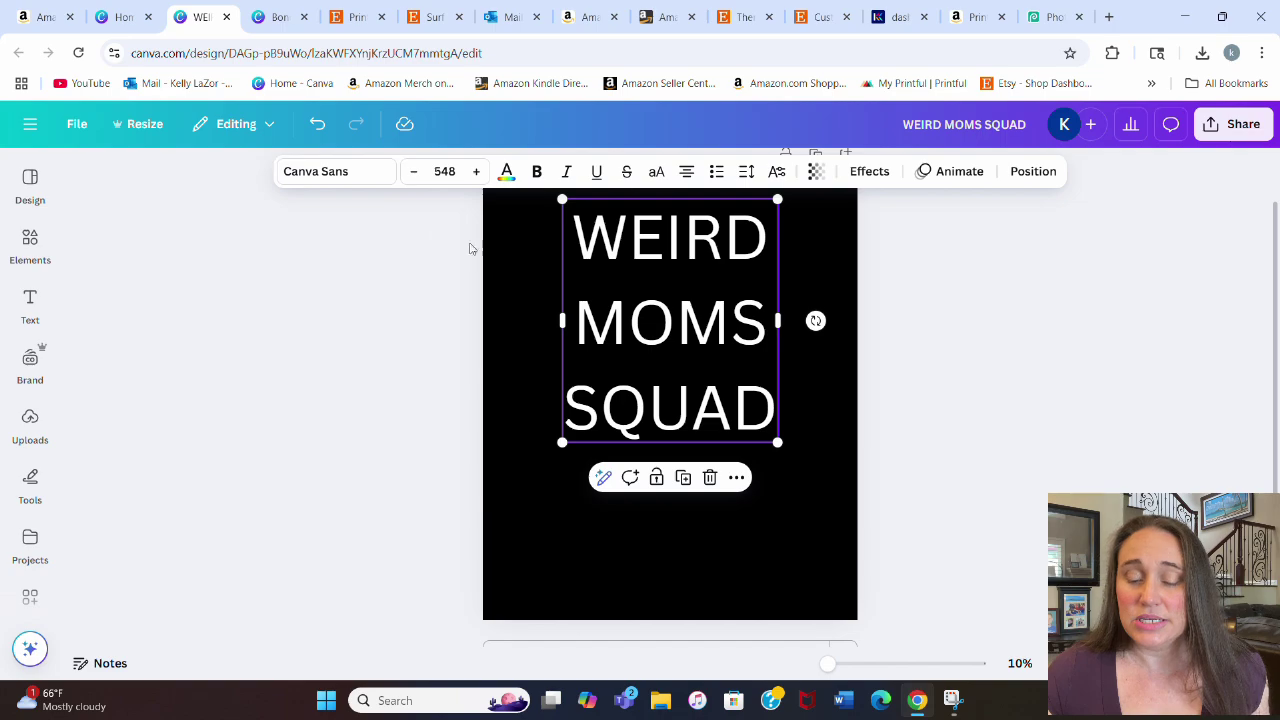
- Change the WEIRD MOMS SQUAD text to the Nectarine font
{"action": "left_click", "coordinate": [328, 170]}
{"action": "left_click", "coordinate": [158, 292]}
{"action": "type", "text": "NEC"}
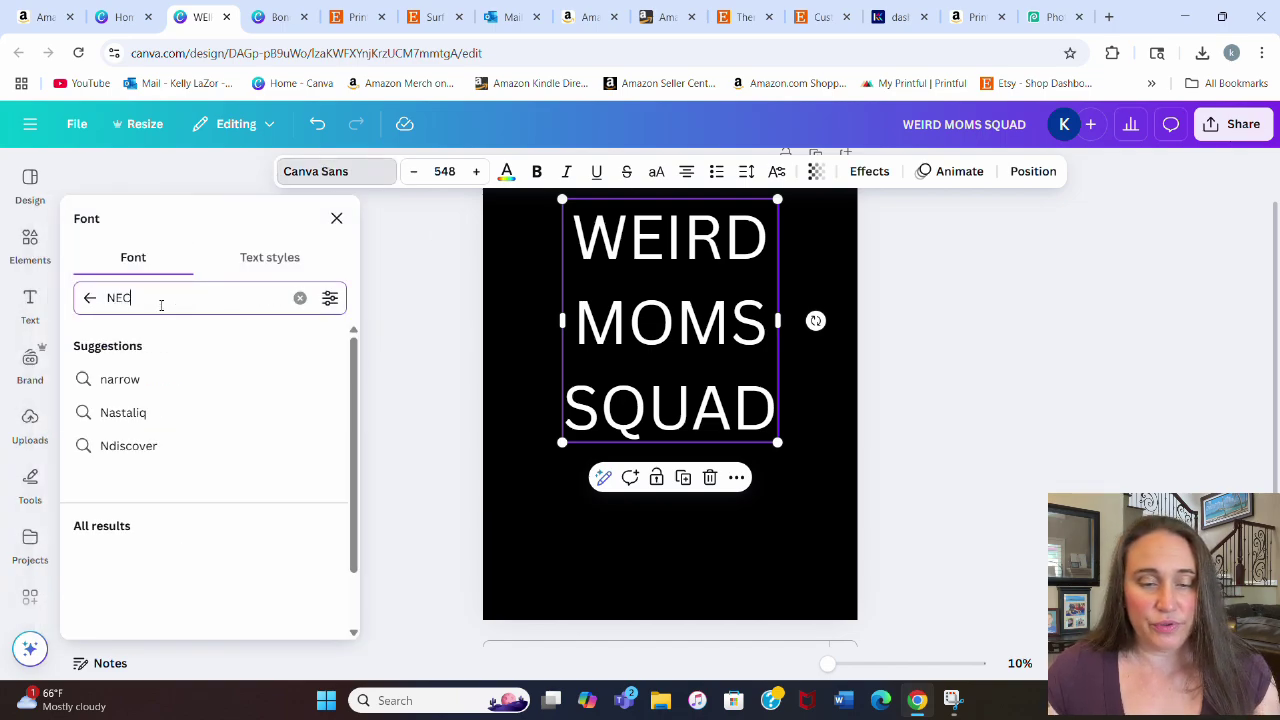
{"action": "key", "text": "Return"}
{"action": "left_click", "coordinate": [129, 377]}
{"action": "key", "text": "Escape"}
{"action": "left_click", "coordinate": [860, 385]}
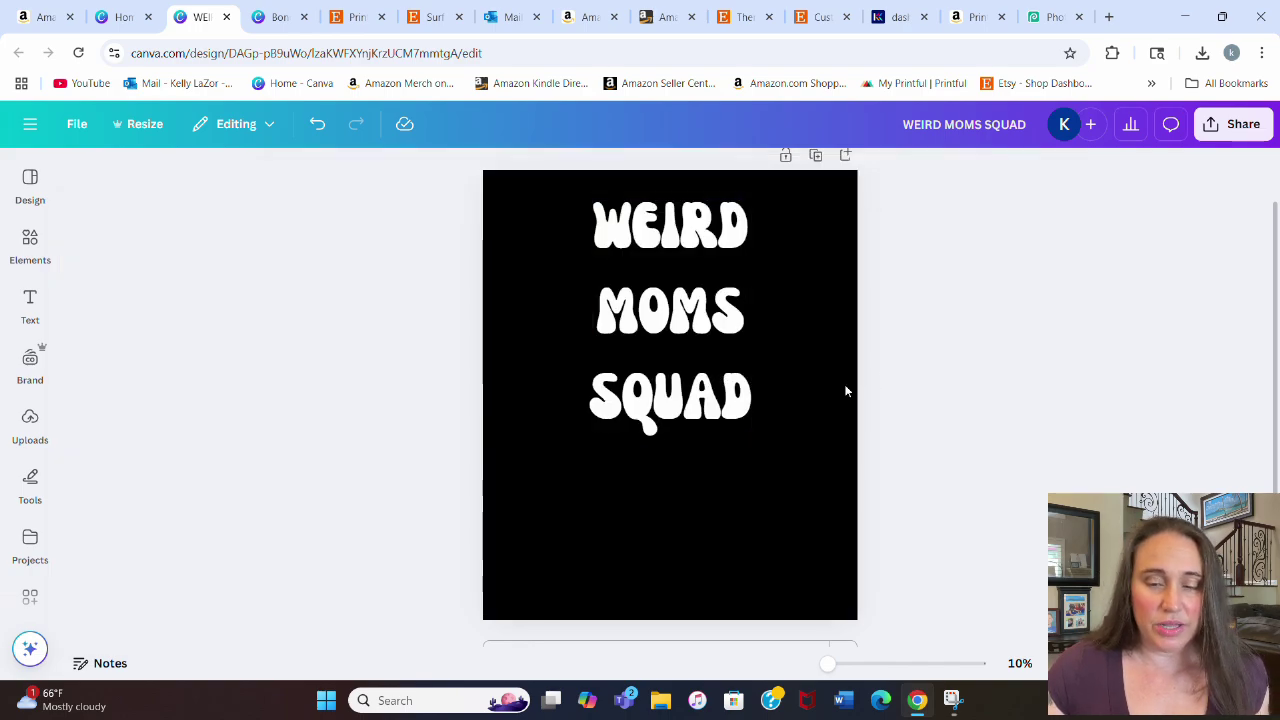
{"action": "left_click_drag", "start_coordinate": [737, 400], "coordinate": [692, 417]}
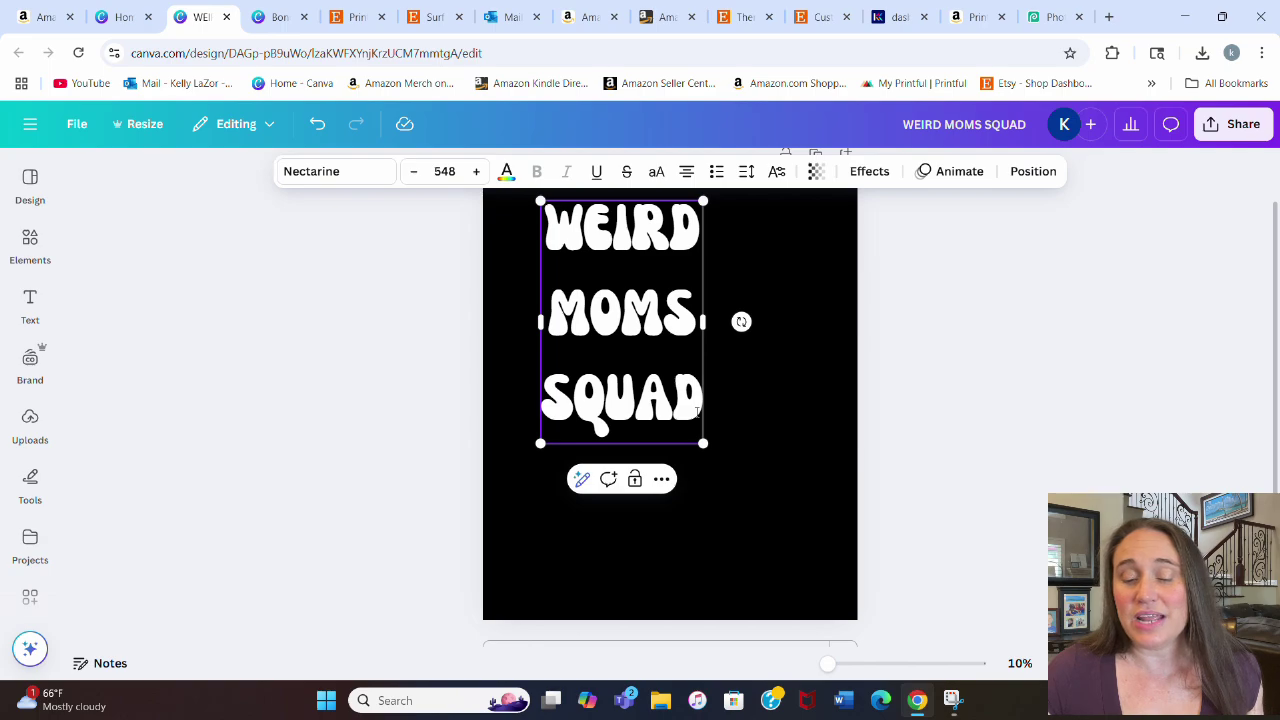
- Tighten the line spacing and enlarge the text to size 1070, centred across the page
{"action": "left_click_drag", "start_coordinate": [697, 410], "coordinate": [632, 204]}
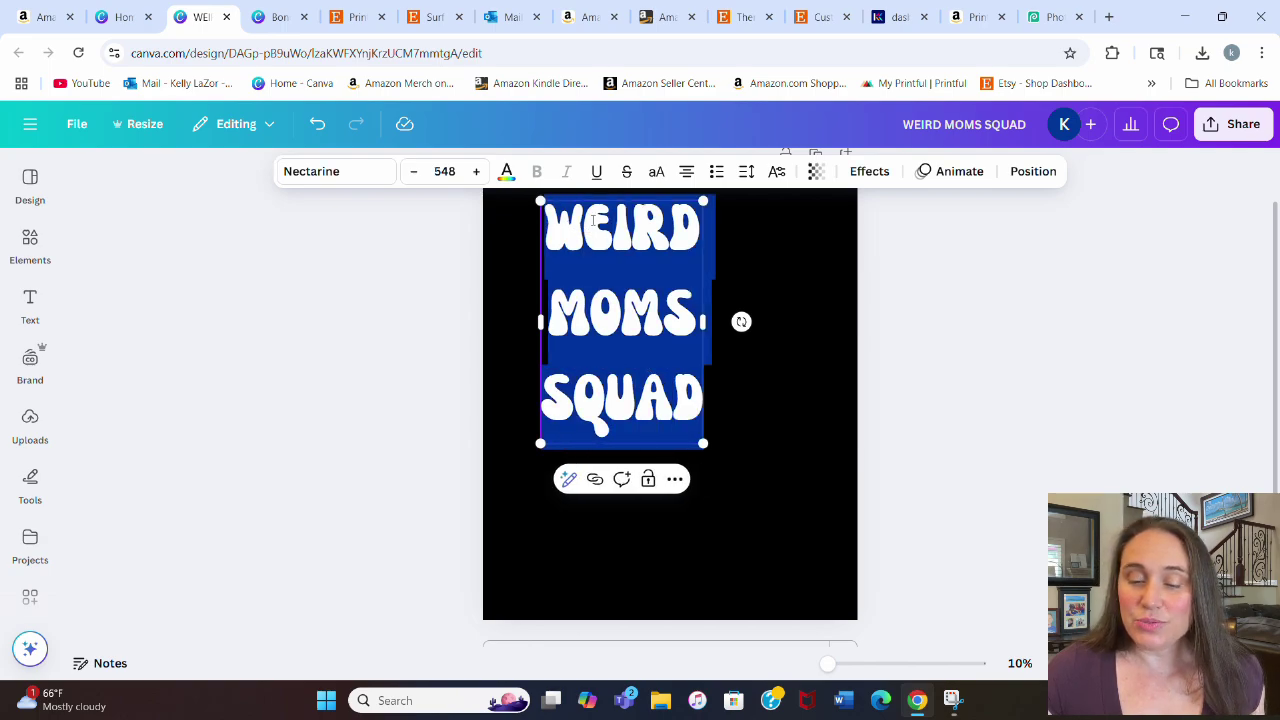
{"action": "left_click", "coordinate": [746, 176]}
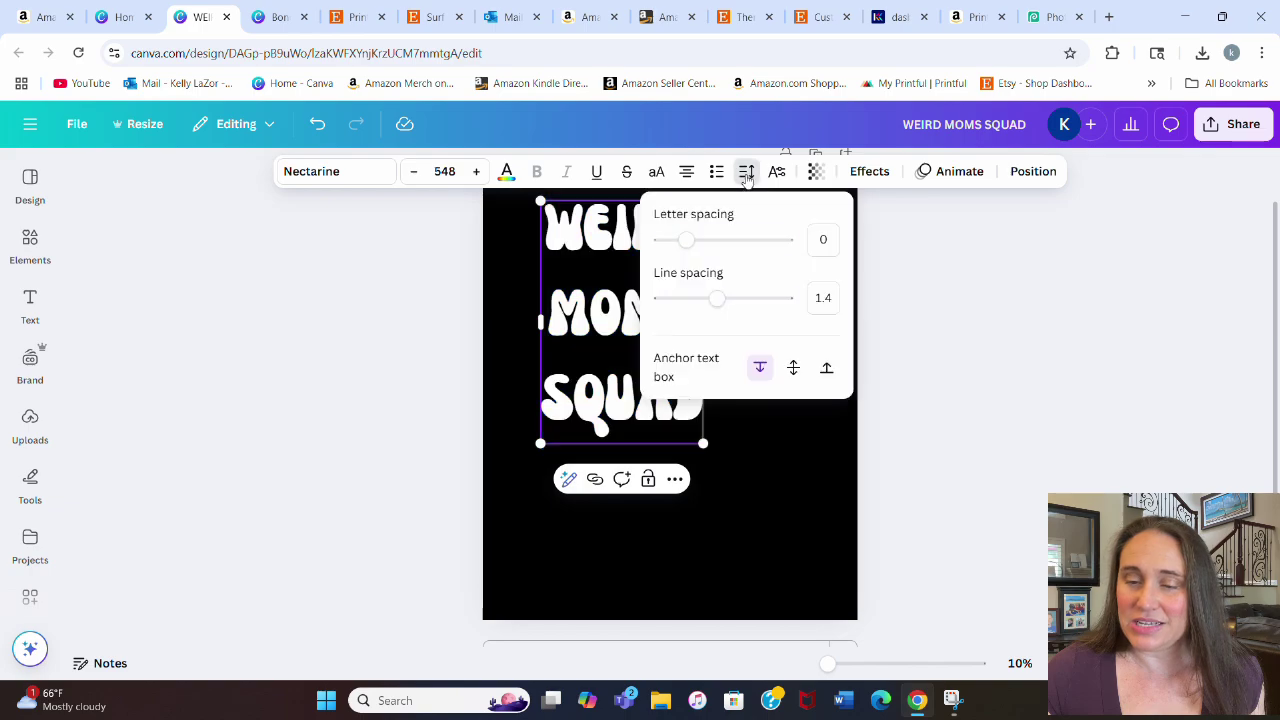
{"action": "left_click_drag", "start_coordinate": [717, 299], "coordinate": [684, 304]}
{"action": "left_click", "coordinate": [753, 447]}
{"action": "left_click", "coordinate": [680, 330]}
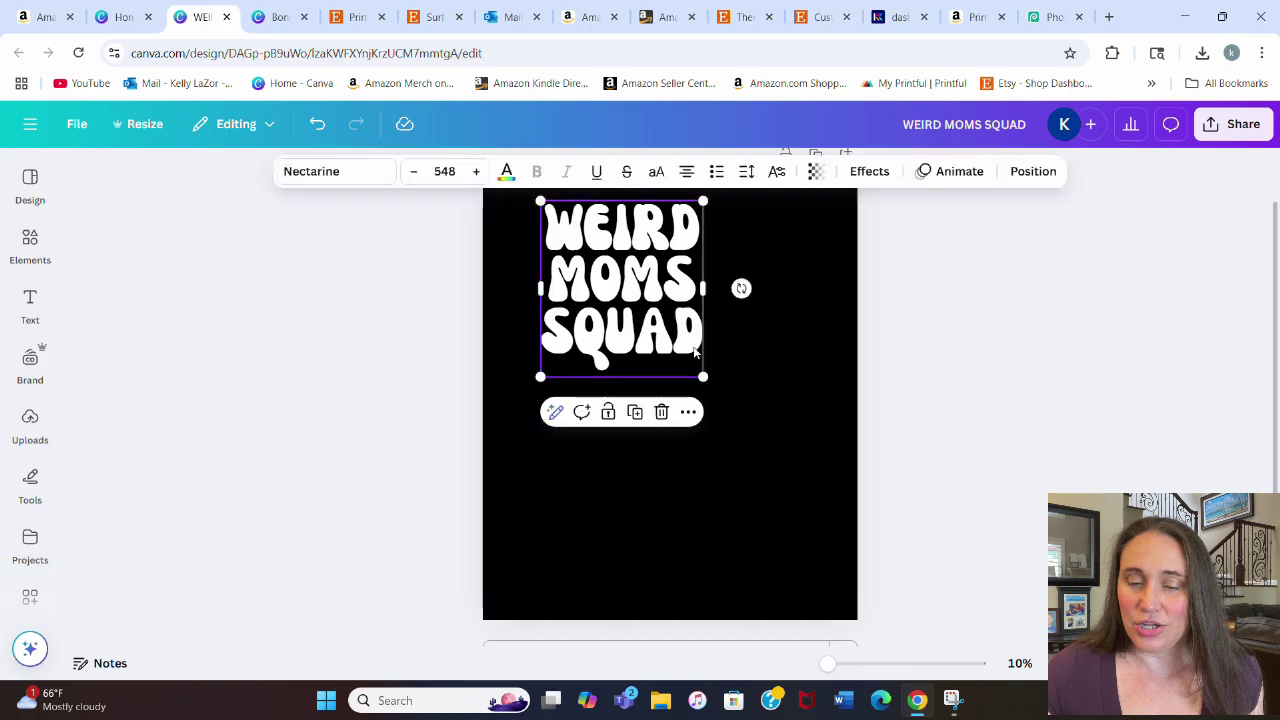
{"action": "left_click_drag", "start_coordinate": [705, 376], "coordinate": [849, 582]}
{"action": "left_click", "coordinate": [1020, 537]}
{"action": "left_click_drag", "start_coordinate": [794, 457], "coordinate": [768, 449]}
{"action": "left_click", "coordinate": [920, 449]}
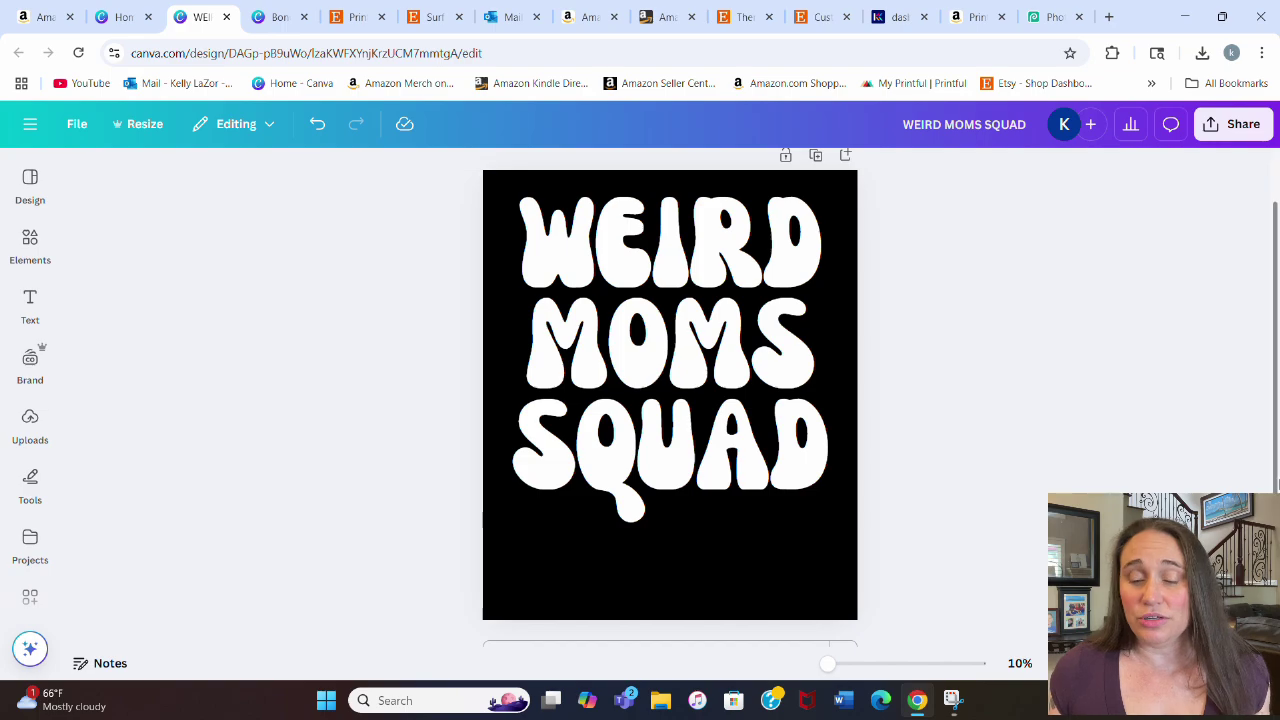
- Colour all the lettering red as the base for WEIRD
{"action": "left_click", "coordinate": [660, 335]}
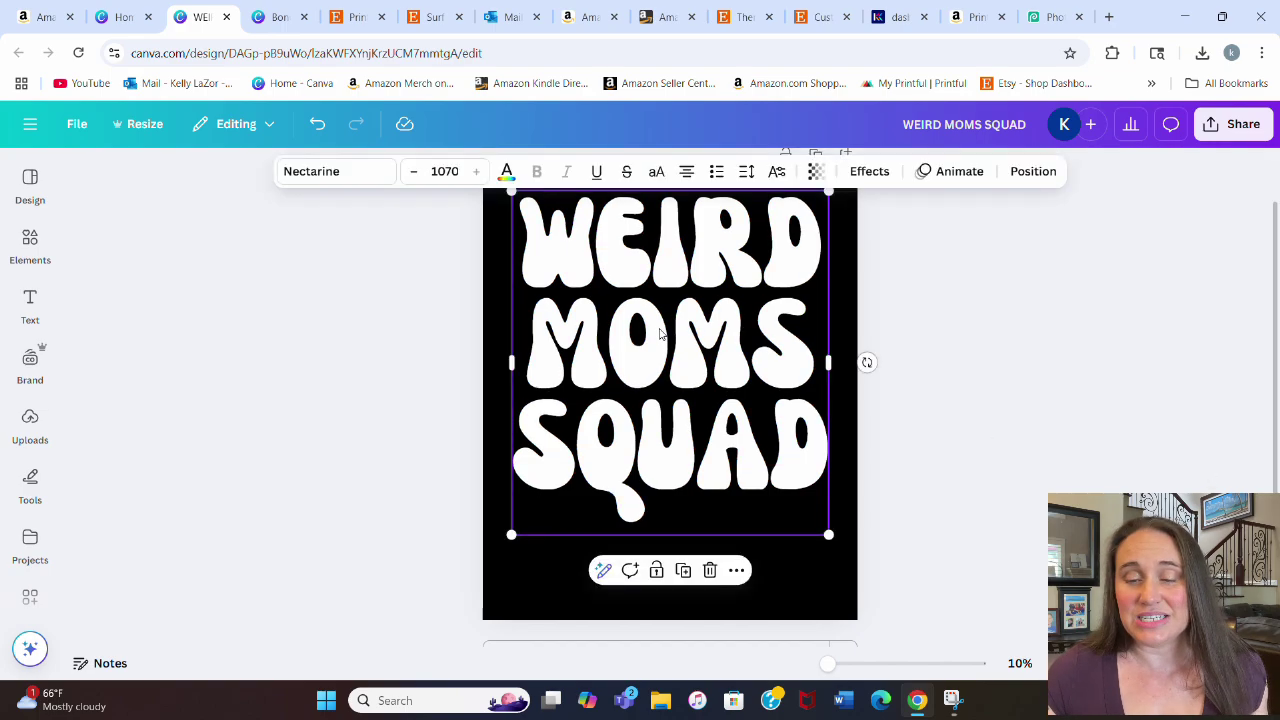
{"action": "left_click", "coordinate": [802, 264]}
{"action": "key", "text": "ctrl+a"}
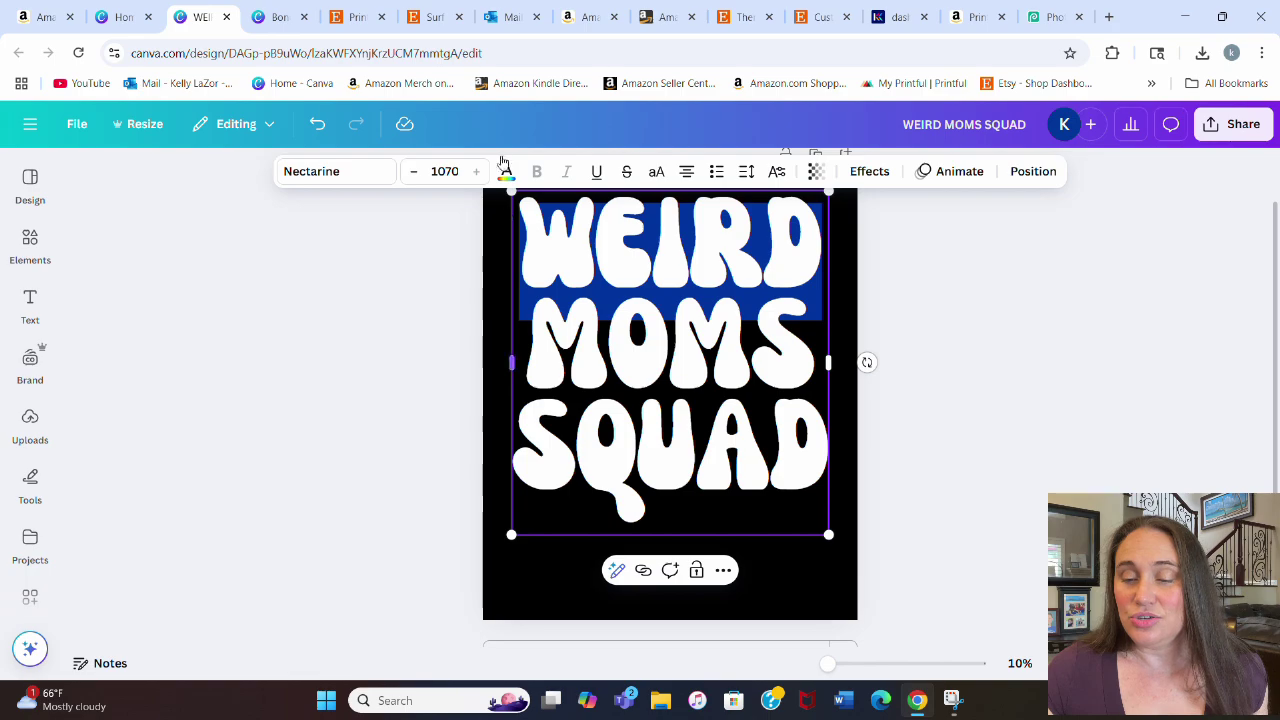
{"action": "left_click", "coordinate": [505, 176]}
{"action": "scroll", "coordinate": [180, 470], "scroll_direction": "down", "scroll_amount": 1}
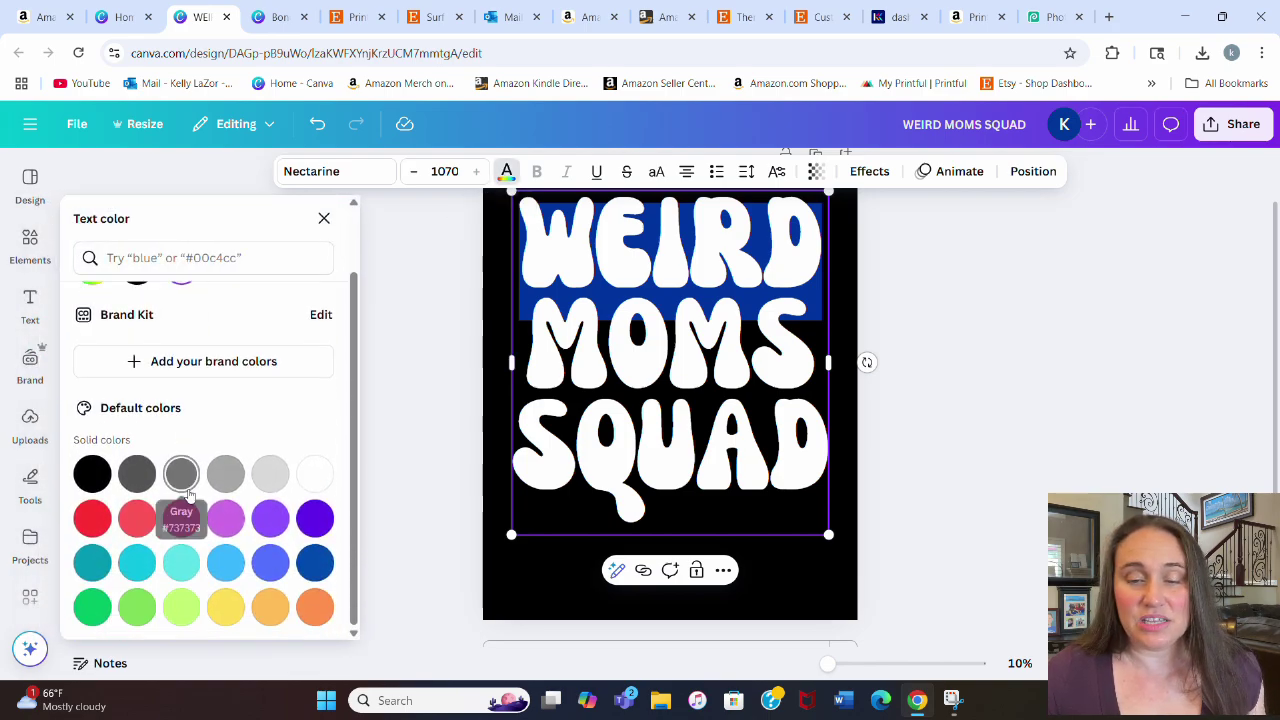
{"action": "left_click", "coordinate": [91, 518]}
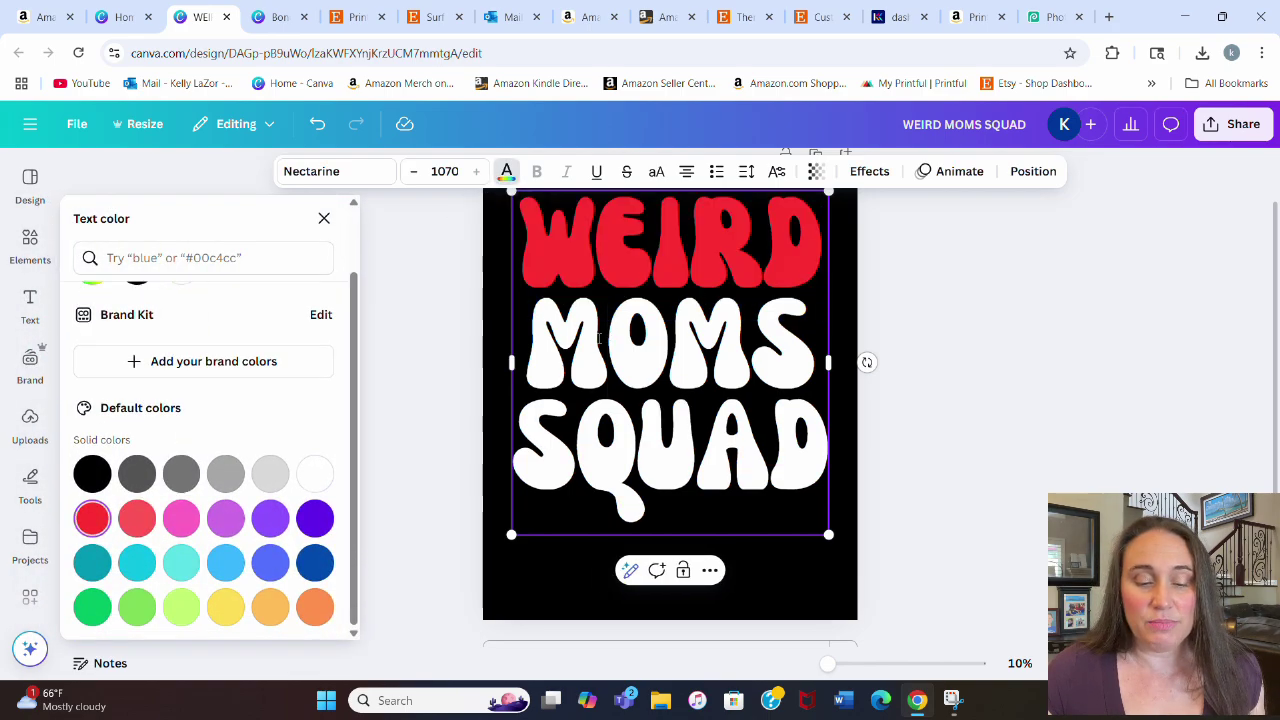
- Colour the word MOMS coral and the word SQUAD pink
{"action": "left_click", "coordinate": [572, 341]}
{"action": "double_click", "coordinate": [572, 341]}
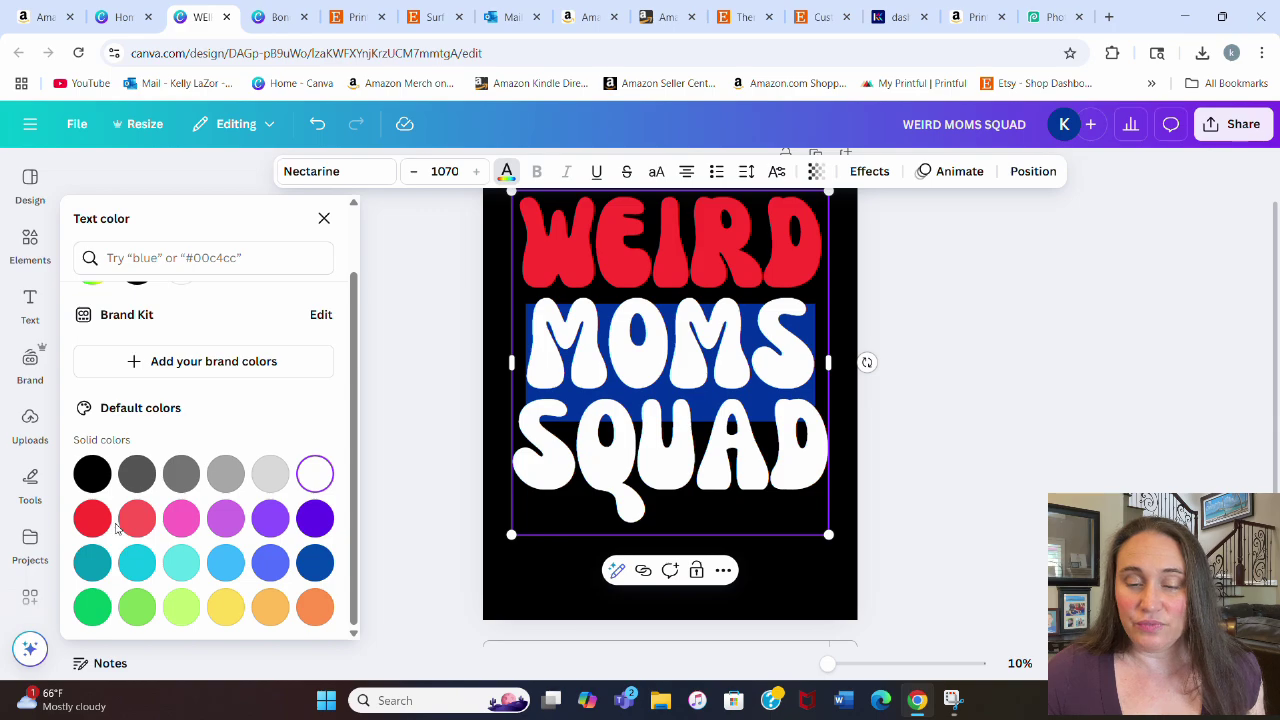
{"action": "left_click", "coordinate": [137, 518]}
{"action": "key", "text": "Escape"}
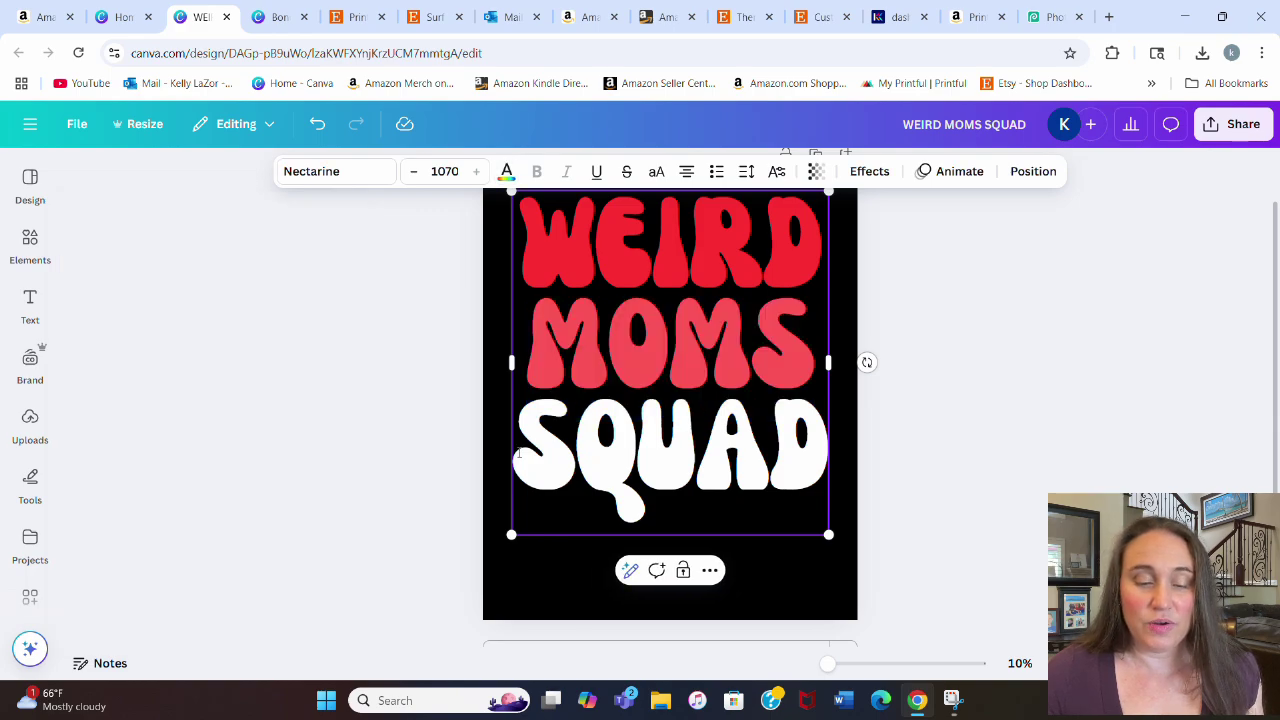
{"action": "double_click", "coordinate": [520, 453]}
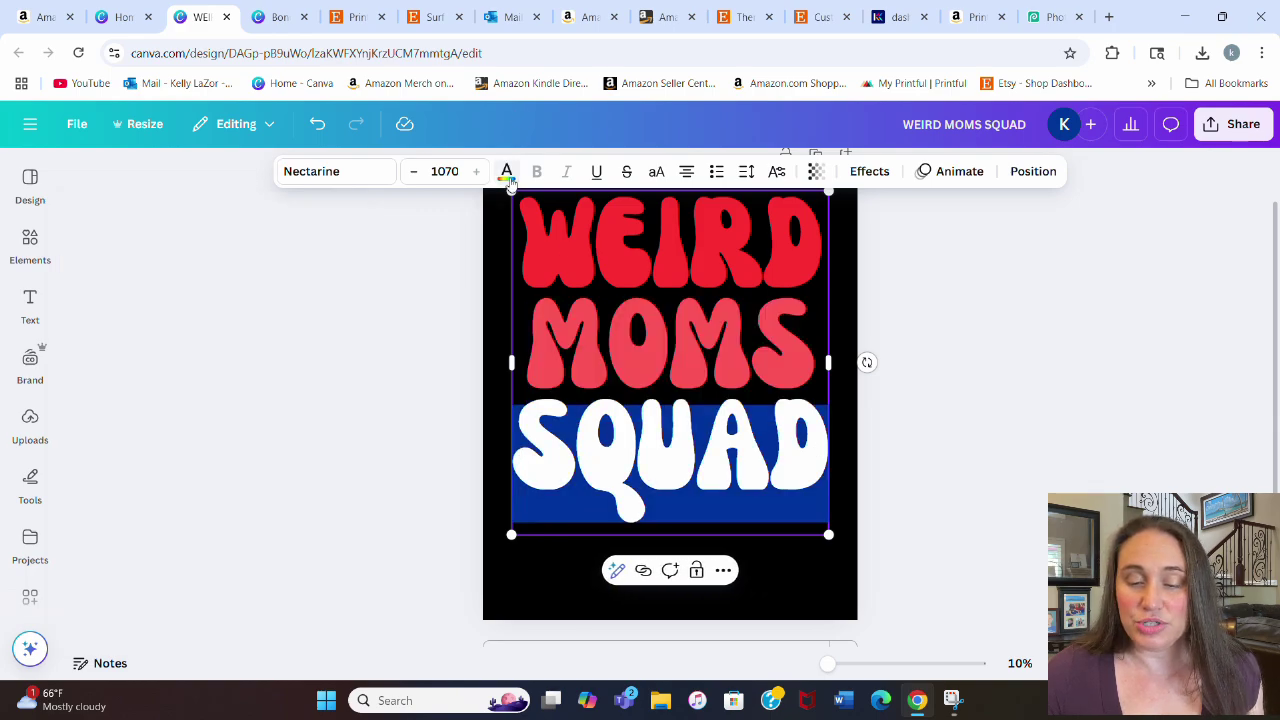
{"action": "left_click", "coordinate": [507, 171]}
{"action": "left_click", "coordinate": [180, 596]}
{"action": "key", "text": "Escape"}
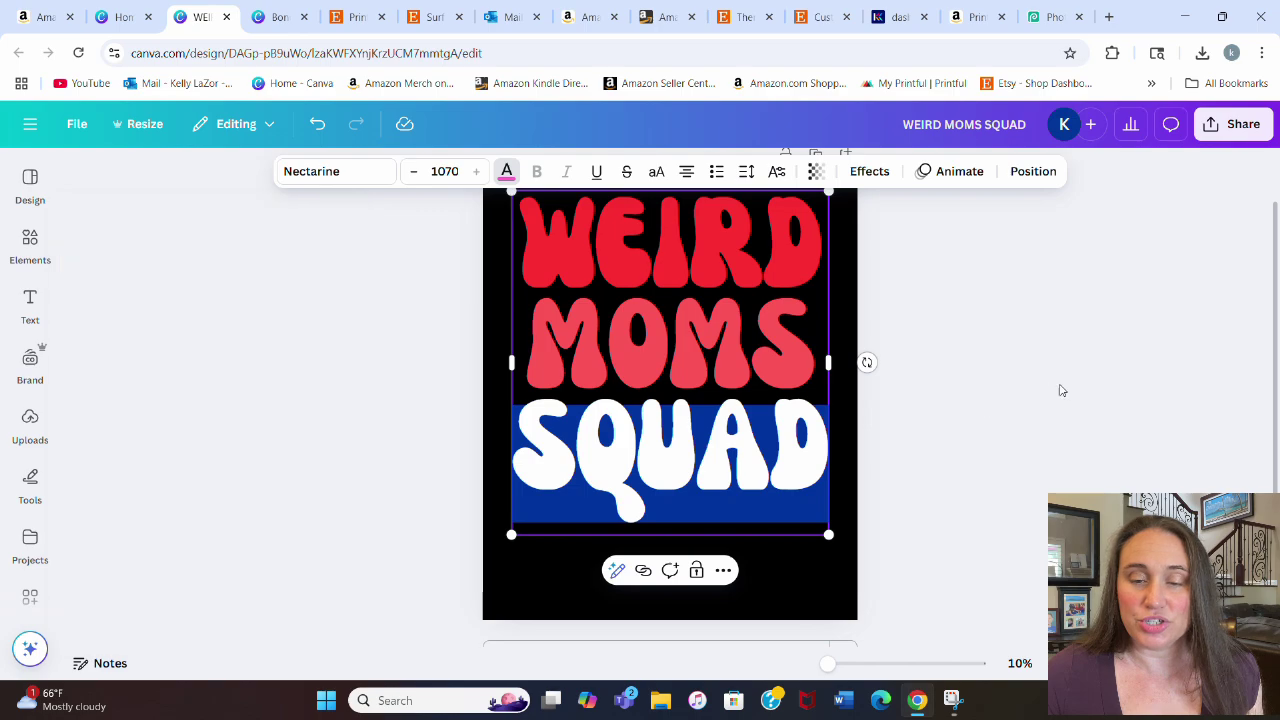
{"action": "left_click", "coordinate": [1052, 388]}
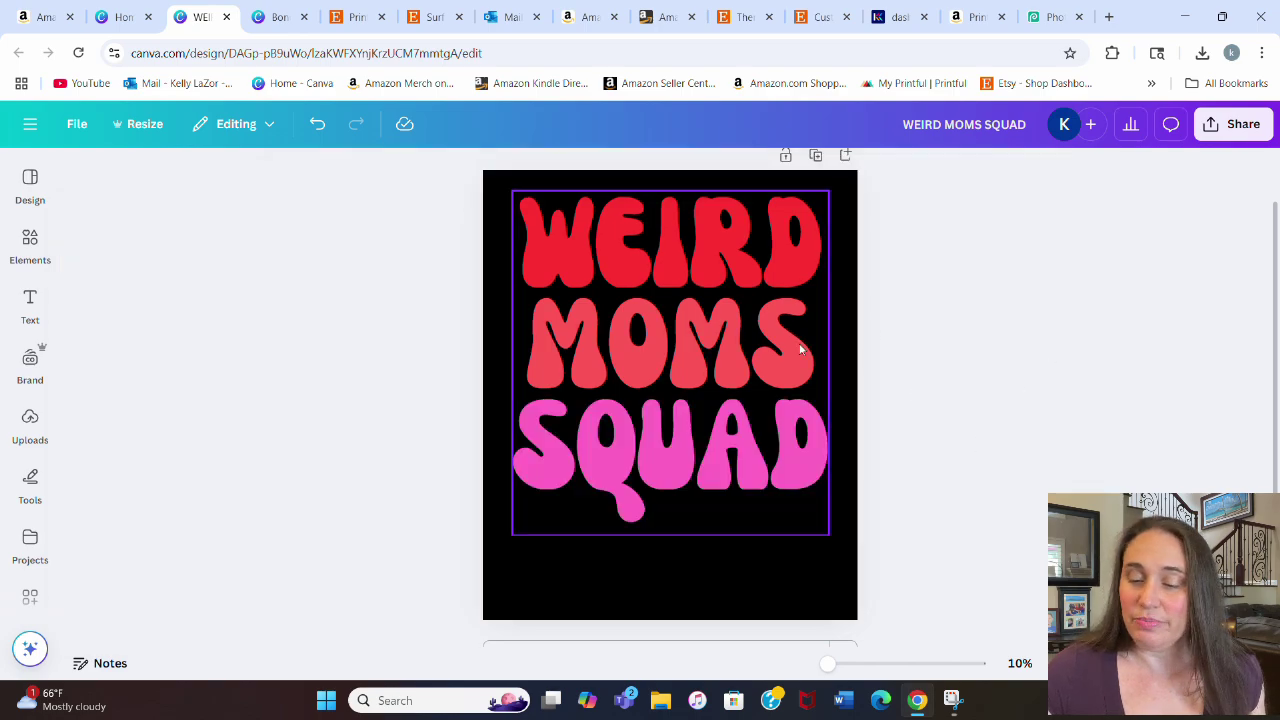
- Colour WEIRD's letters individually: E coral, I orange, R light orange, D yellow
{"action": "left_click", "coordinate": [627, 271]}
{"action": "double_click", "coordinate": [627, 271]}
{"action": "left_click_drag", "start_coordinate": [627, 271], "coordinate": [596, 234]}
{"action": "left_click", "coordinate": [506, 171]}
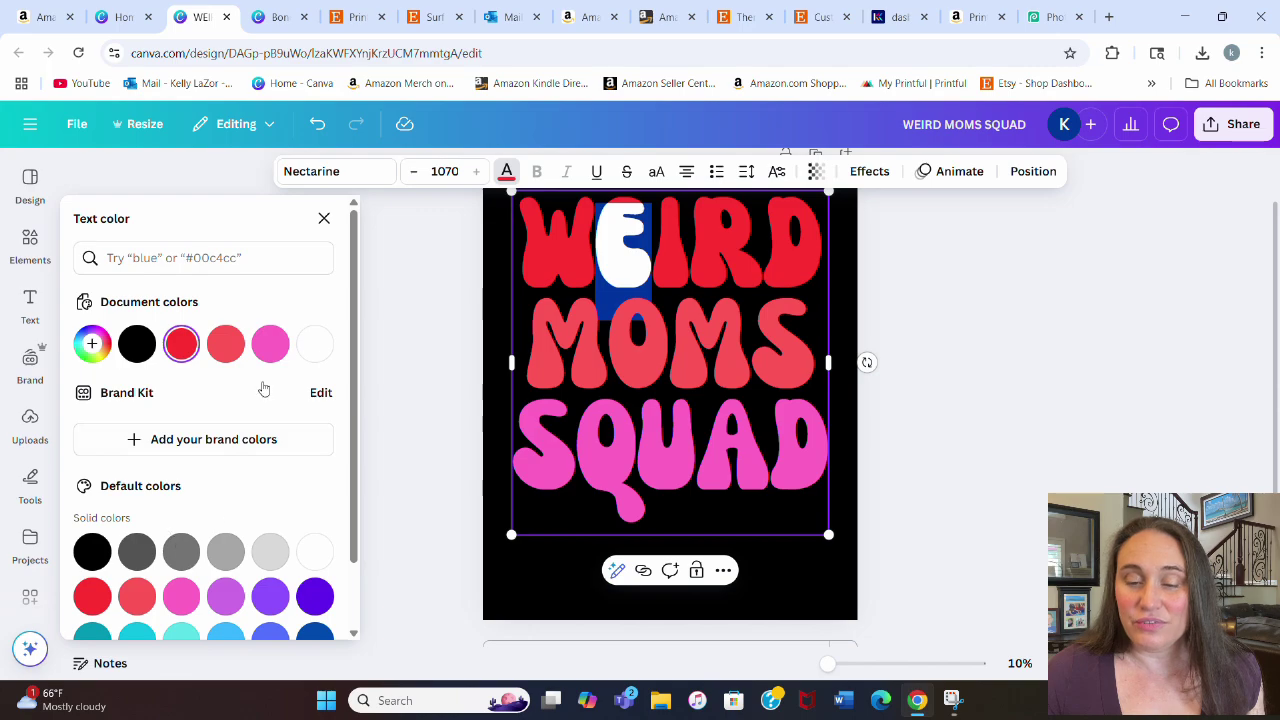
{"action": "left_click", "coordinate": [226, 344]}
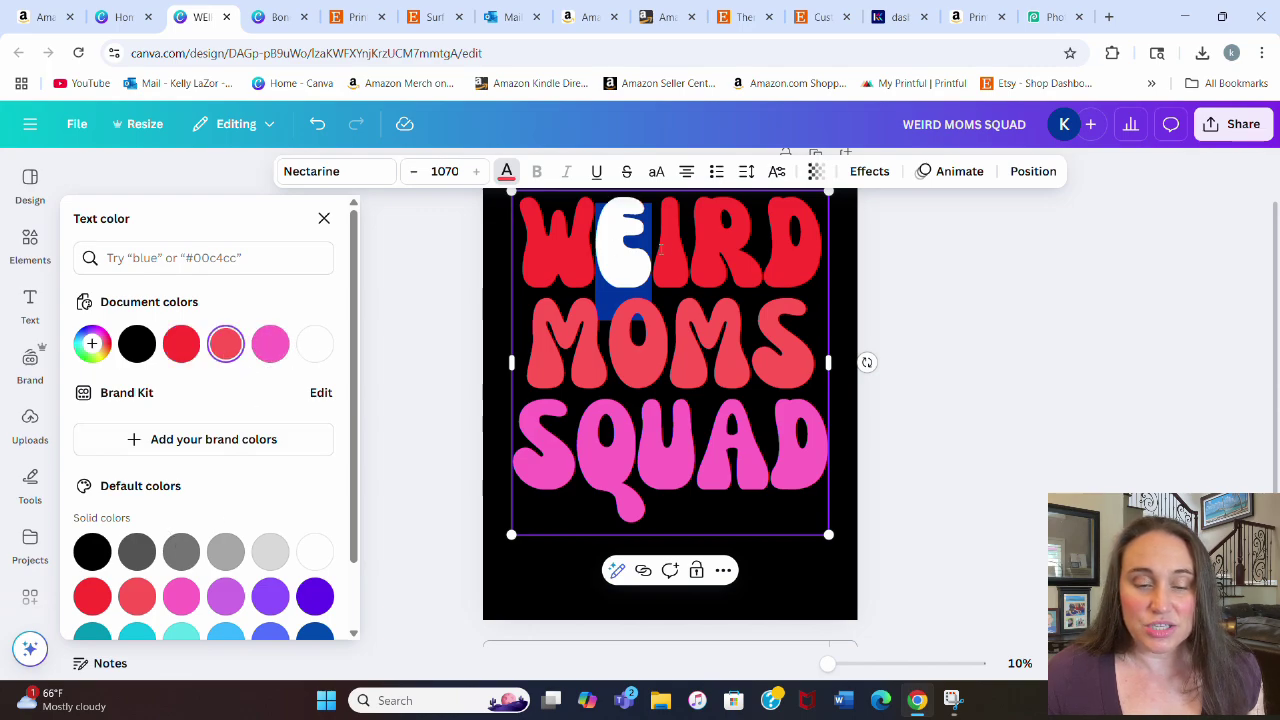
{"action": "left_click_drag", "start_coordinate": [669, 250], "coordinate": [689, 250]}
{"action": "scroll", "coordinate": [196, 436], "scroll_direction": "down", "scroll_amount": 2}
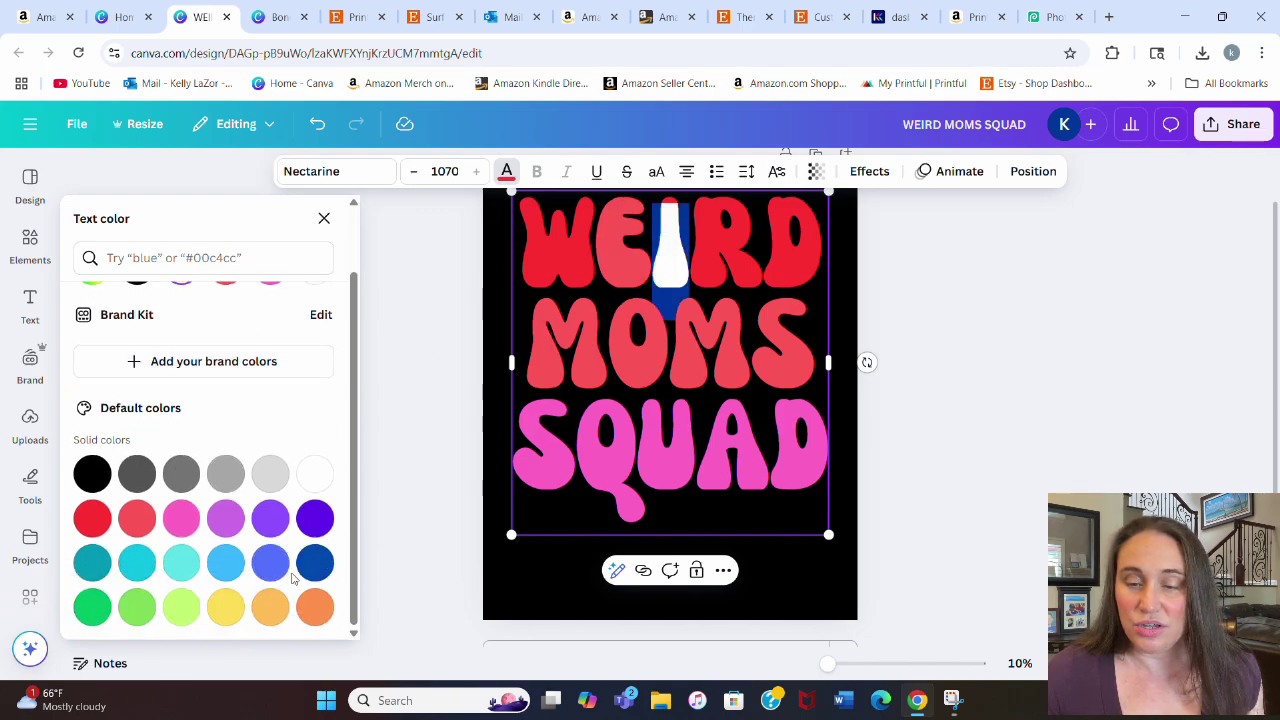
{"action": "left_click", "coordinate": [315, 607]}
{"action": "left_click_drag", "start_coordinate": [690, 250], "coordinate": [763, 250]}
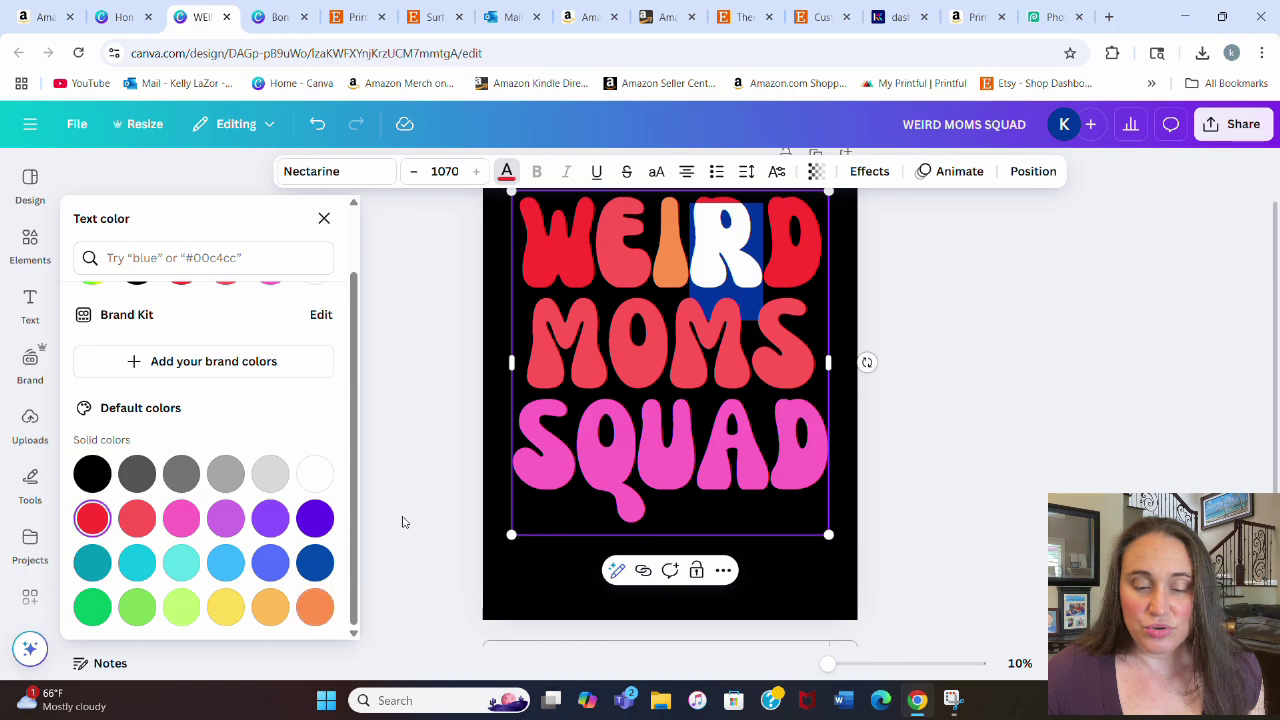
{"action": "left_click", "coordinate": [272, 610]}
{"action": "left_click", "coordinate": [680, 302]}
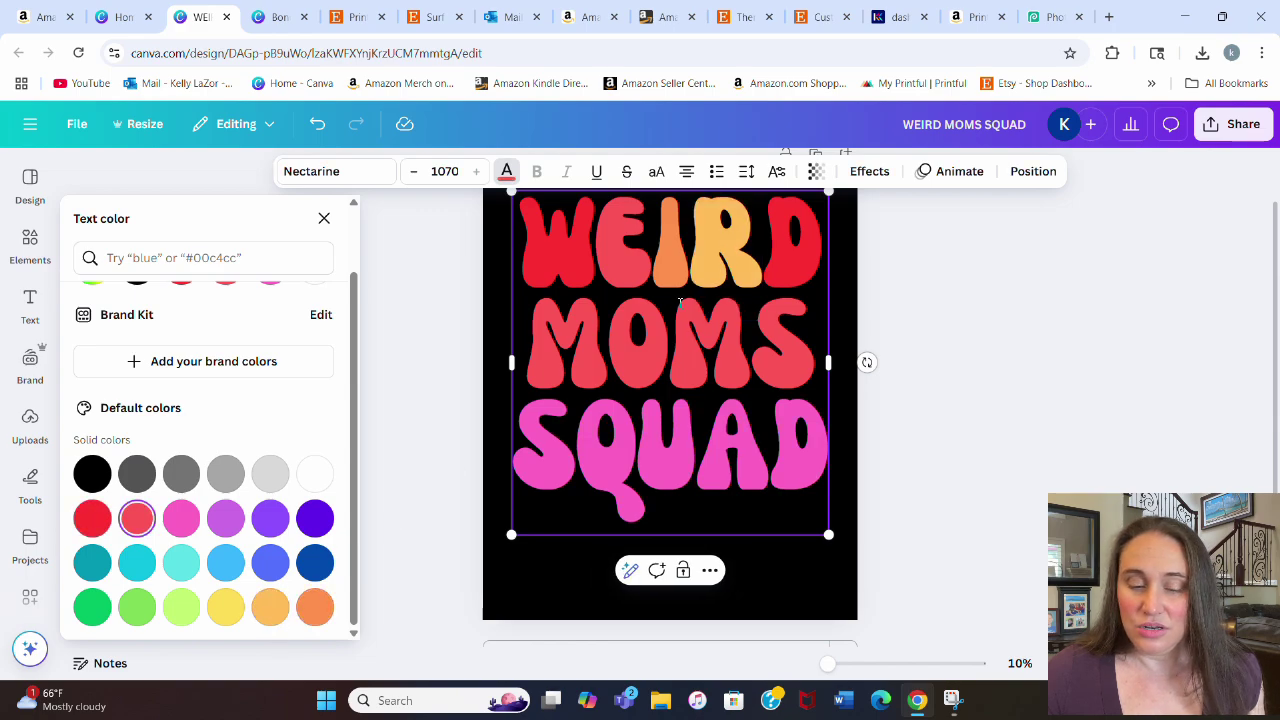
{"action": "left_click_drag", "start_coordinate": [765, 250], "coordinate": [825, 252]}
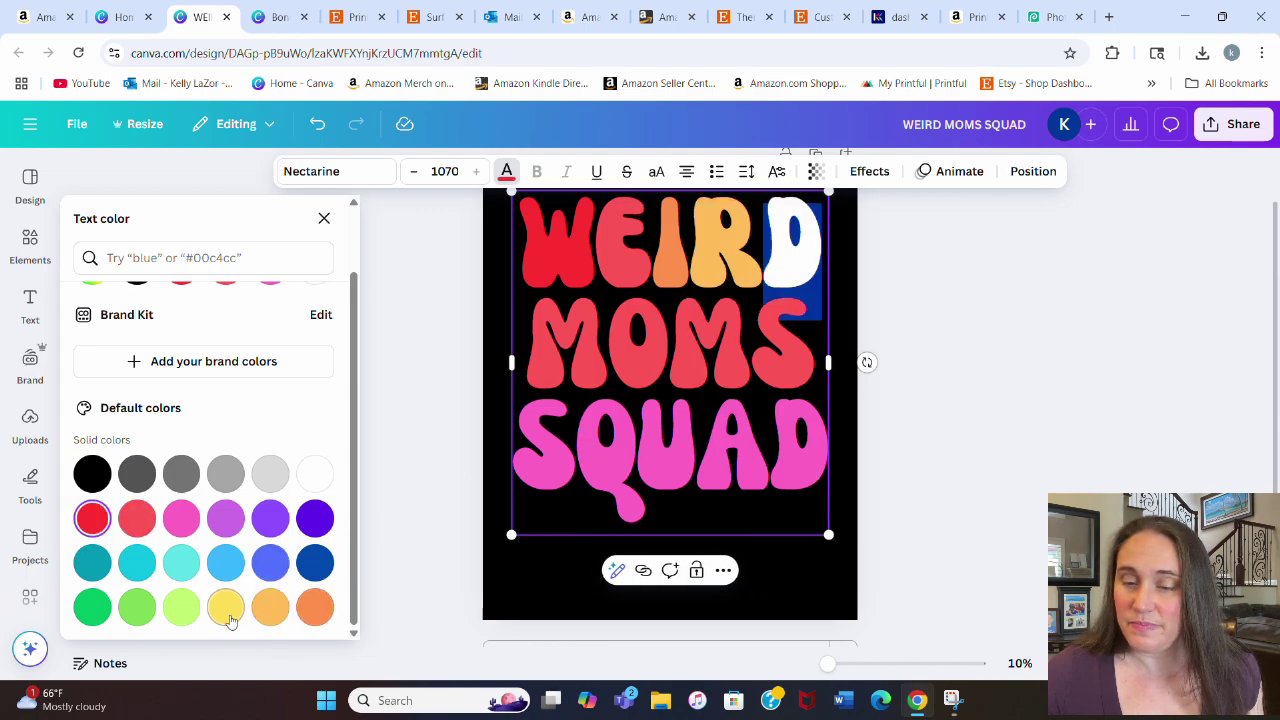
{"action": "left_click", "coordinate": [226, 607]}
{"action": "key", "text": "Escape"}
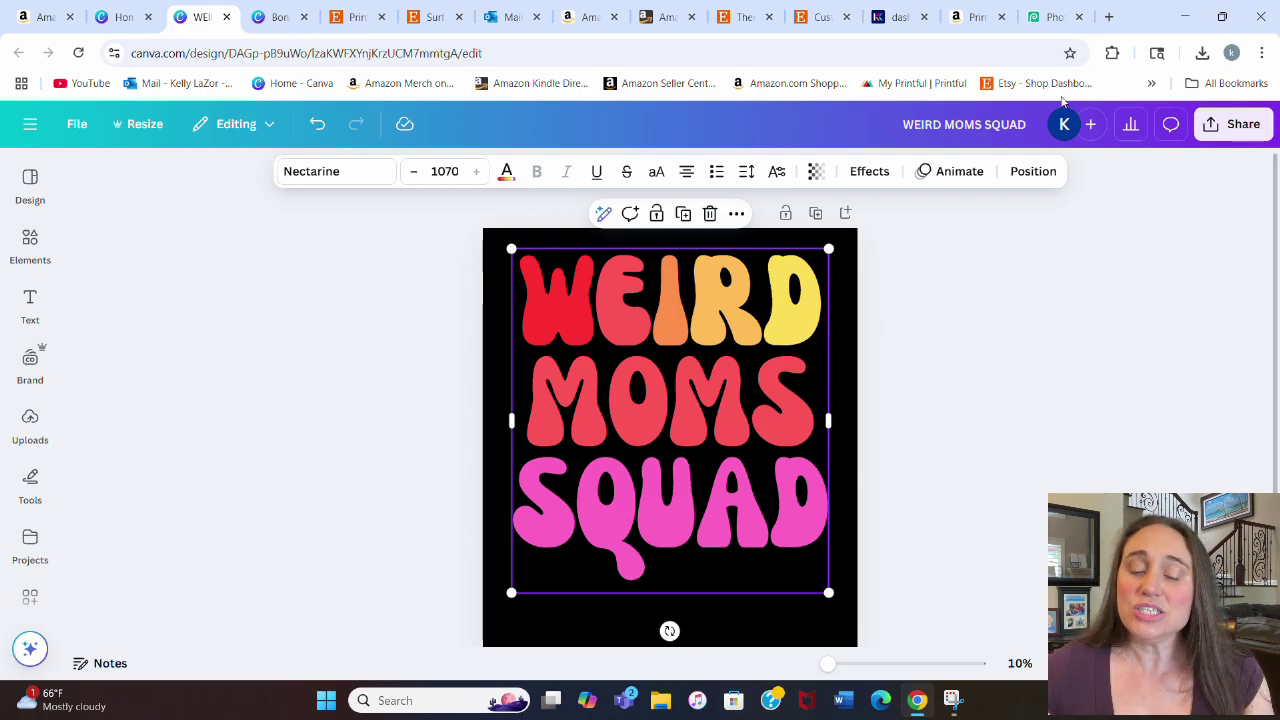
- Download the design as a transparent-background PNG, saved as WEIRD MOMS SQUAD (1).png
{"action": "left_click", "coordinate": [1236, 124]}
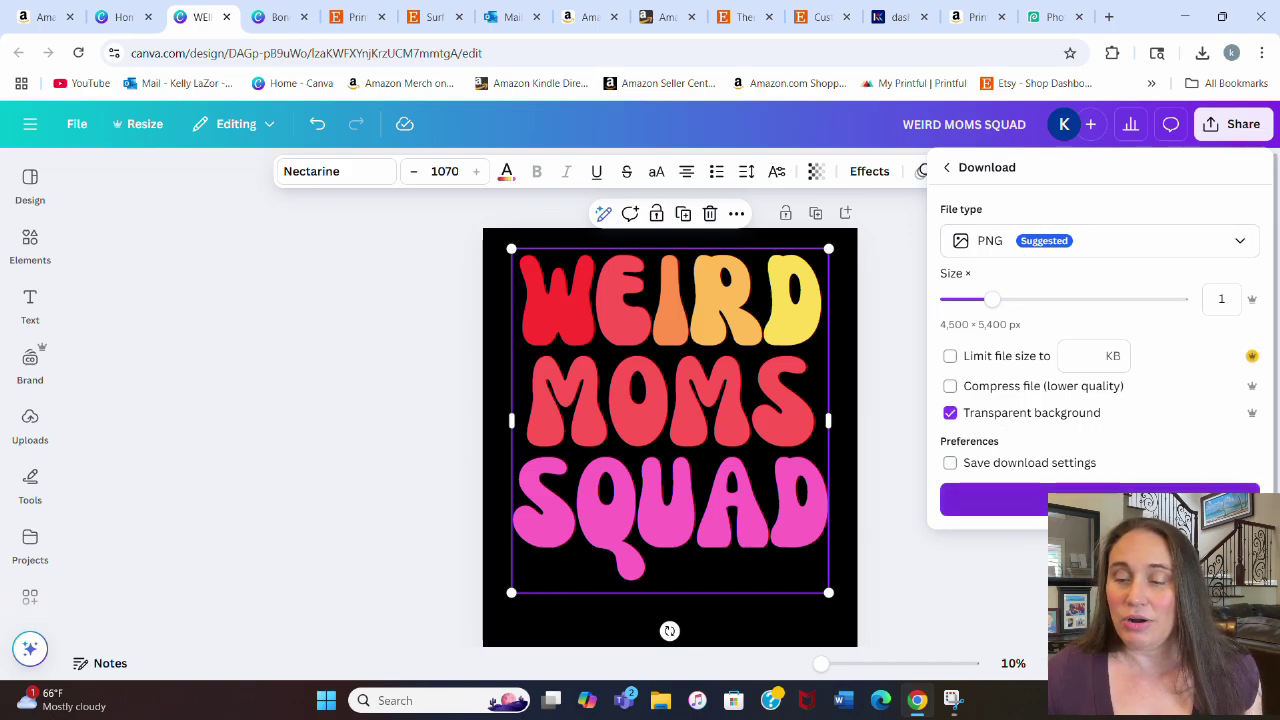
{"action": "left_click", "coordinate": [1000, 500]}
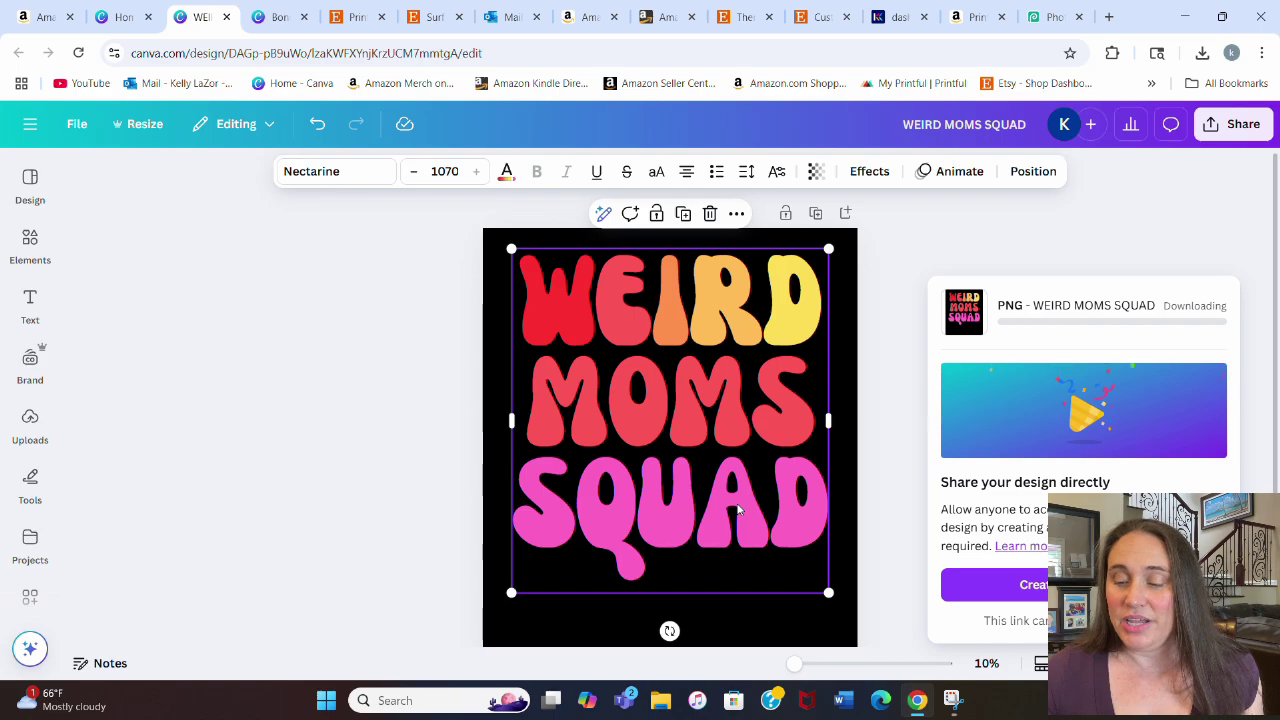
{"action": "left_click", "coordinate": [403, 314]}
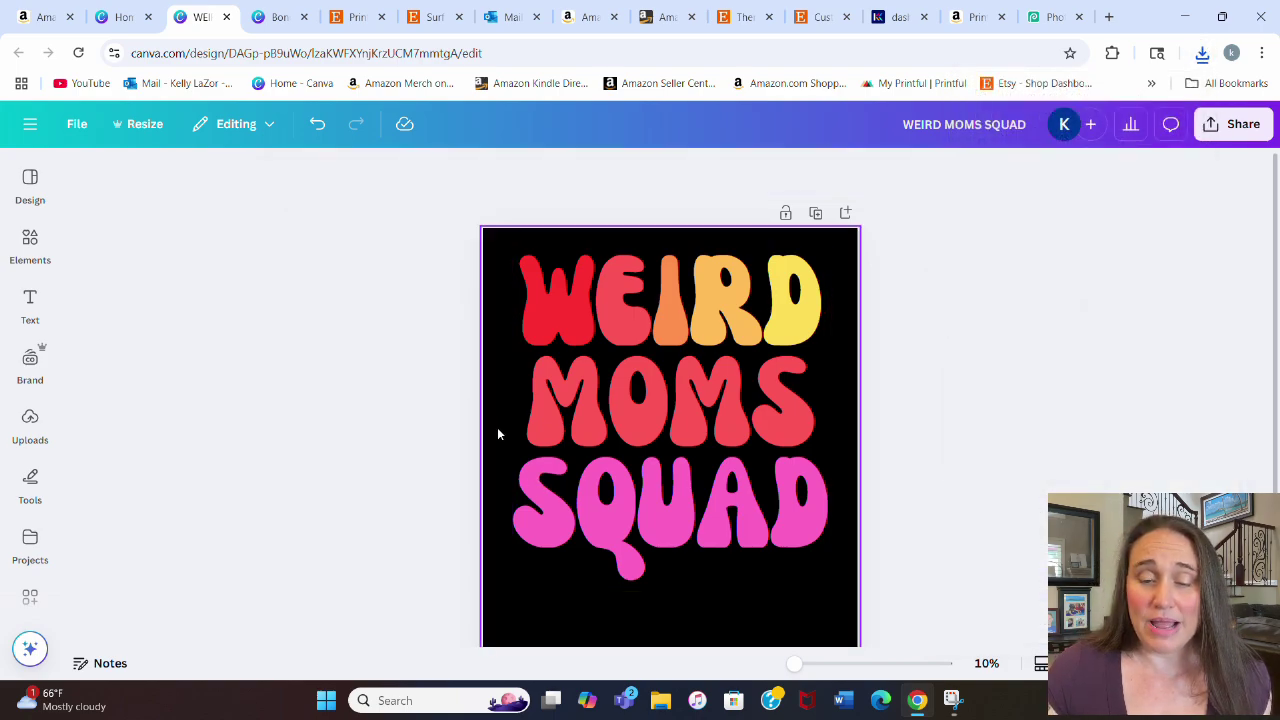
- Search Elements for 'TIE DYE' and show all the photo results
{"action": "left_click", "coordinate": [30, 242]}
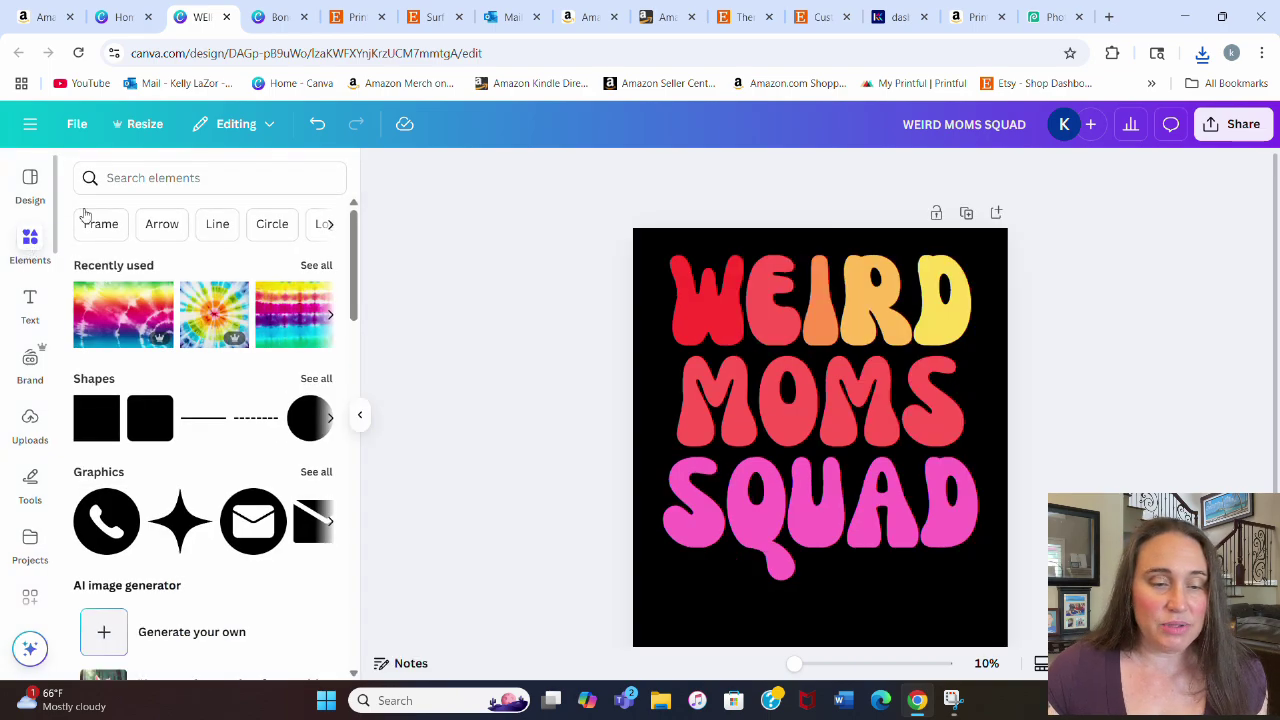
{"action": "left_click", "coordinate": [215, 193]}
{"action": "type", "text": "TIE DY"}
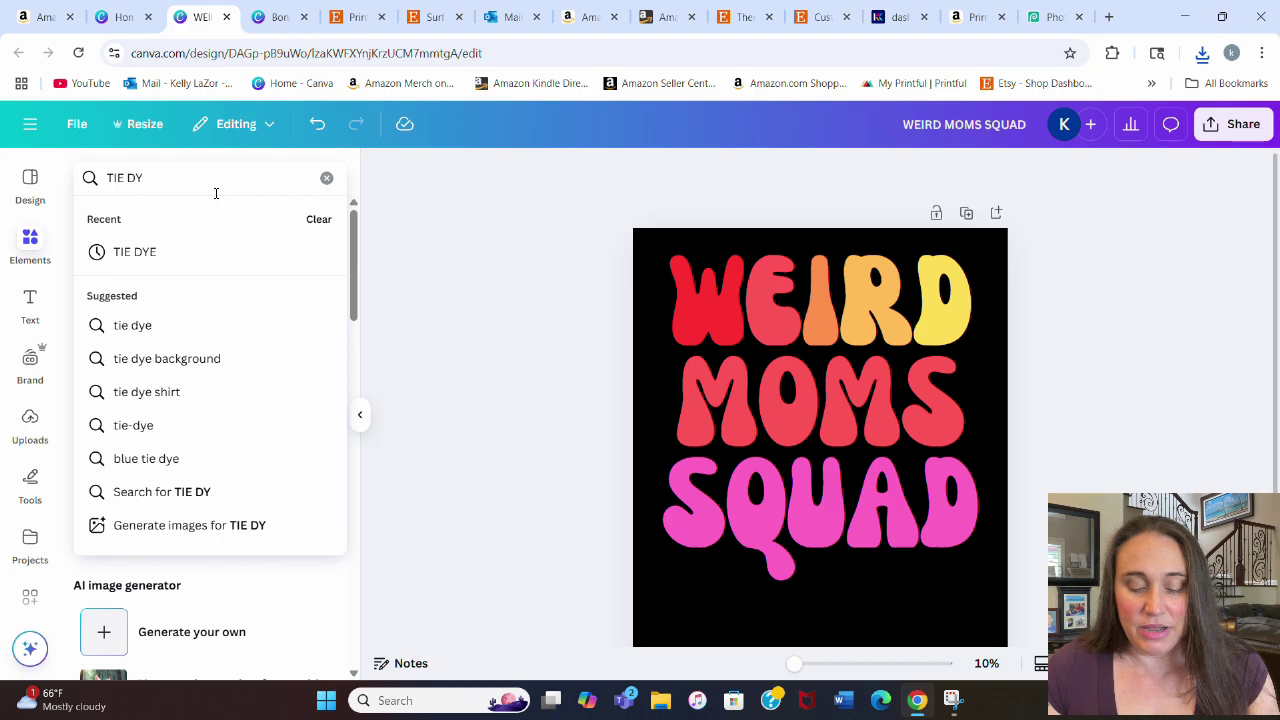
{"action": "type", "text": "E"}
{"action": "key", "text": "Return"}
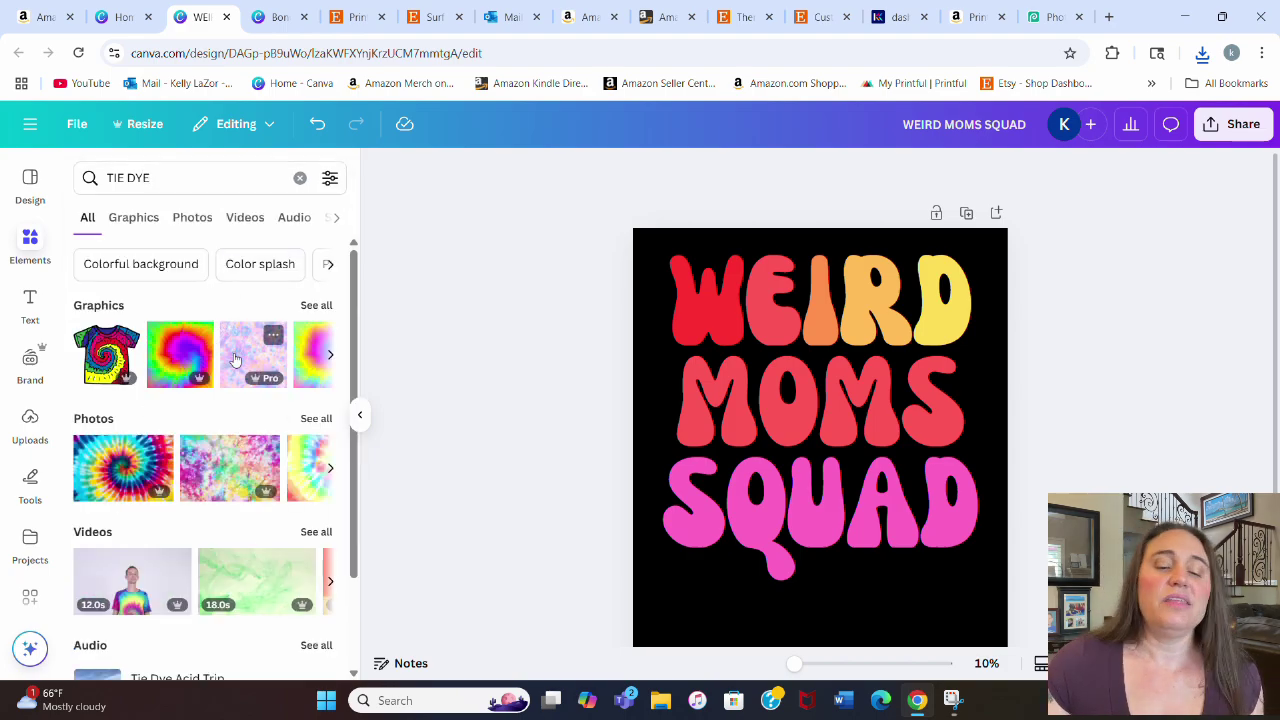
{"action": "left_click", "coordinate": [310, 421]}
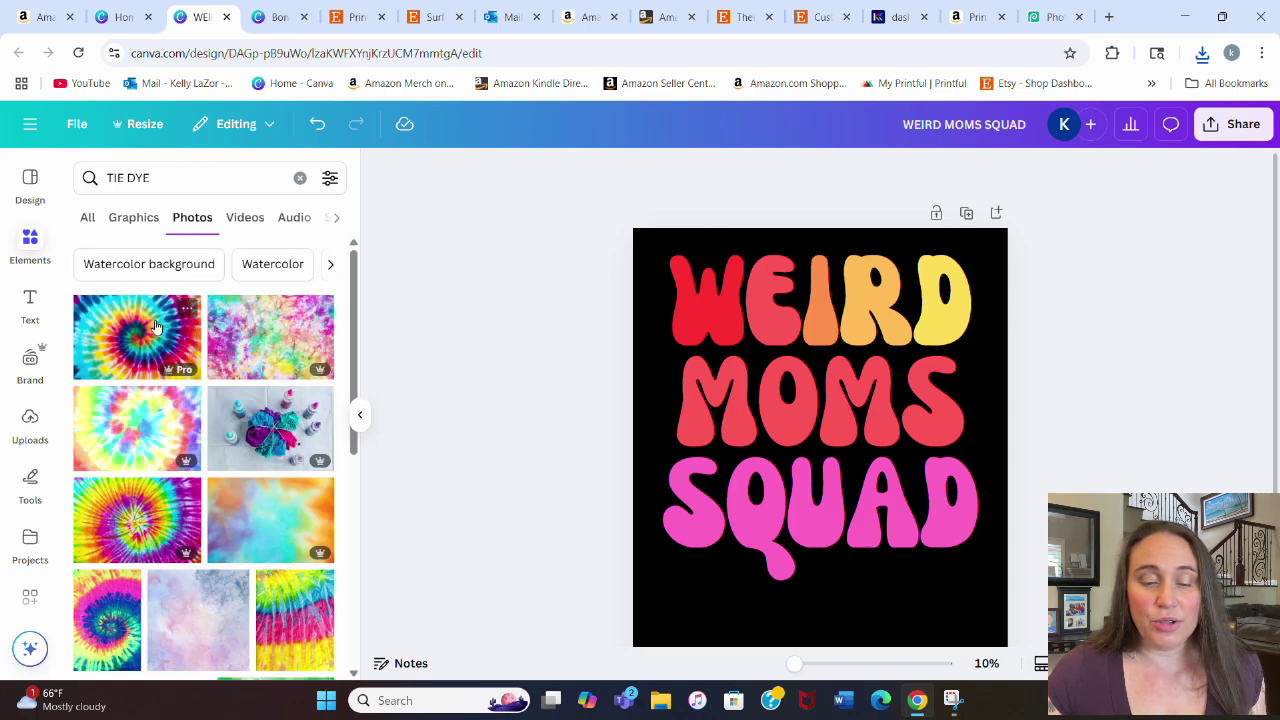
{"action": "scroll", "coordinate": [173, 345], "scroll_direction": "down", "scroll_amount": 2}
{"action": "scroll", "coordinate": [250, 297], "scroll_direction": "down", "scroll_amount": 1}
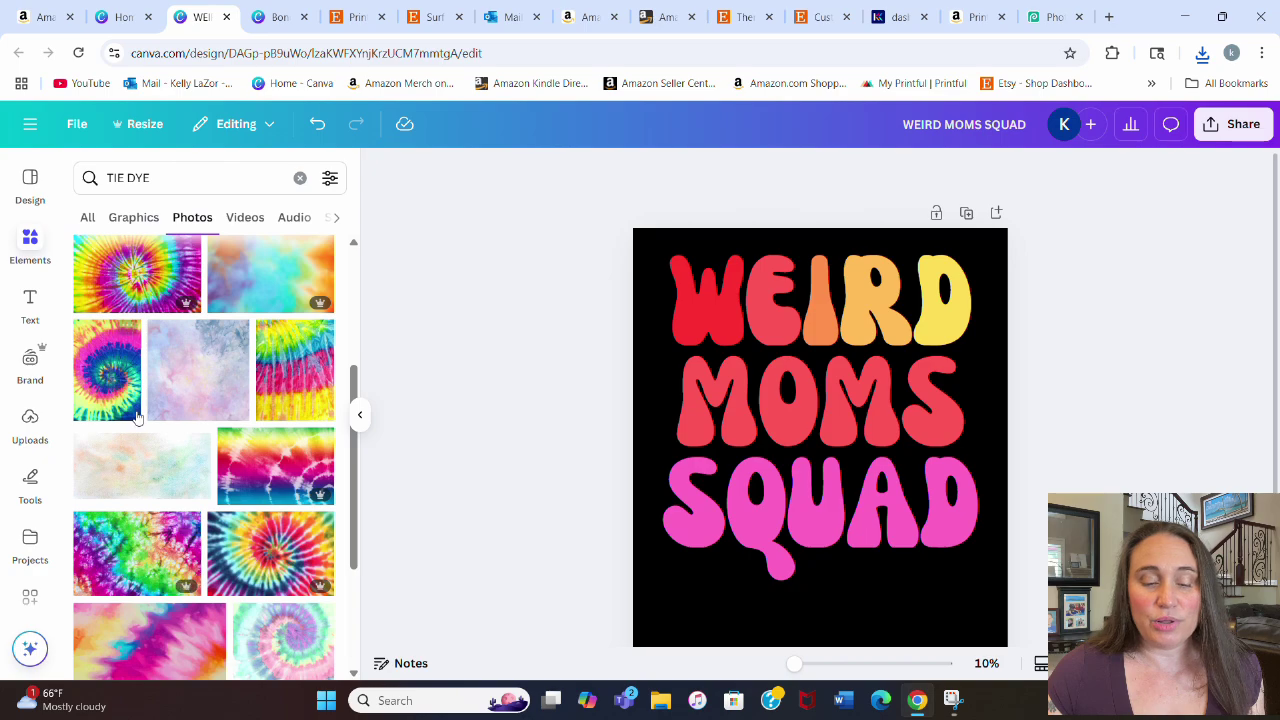
- Add the rainbow tie-dye photo and enlarge it over the lettering
{"action": "left_click", "coordinate": [256, 469]}
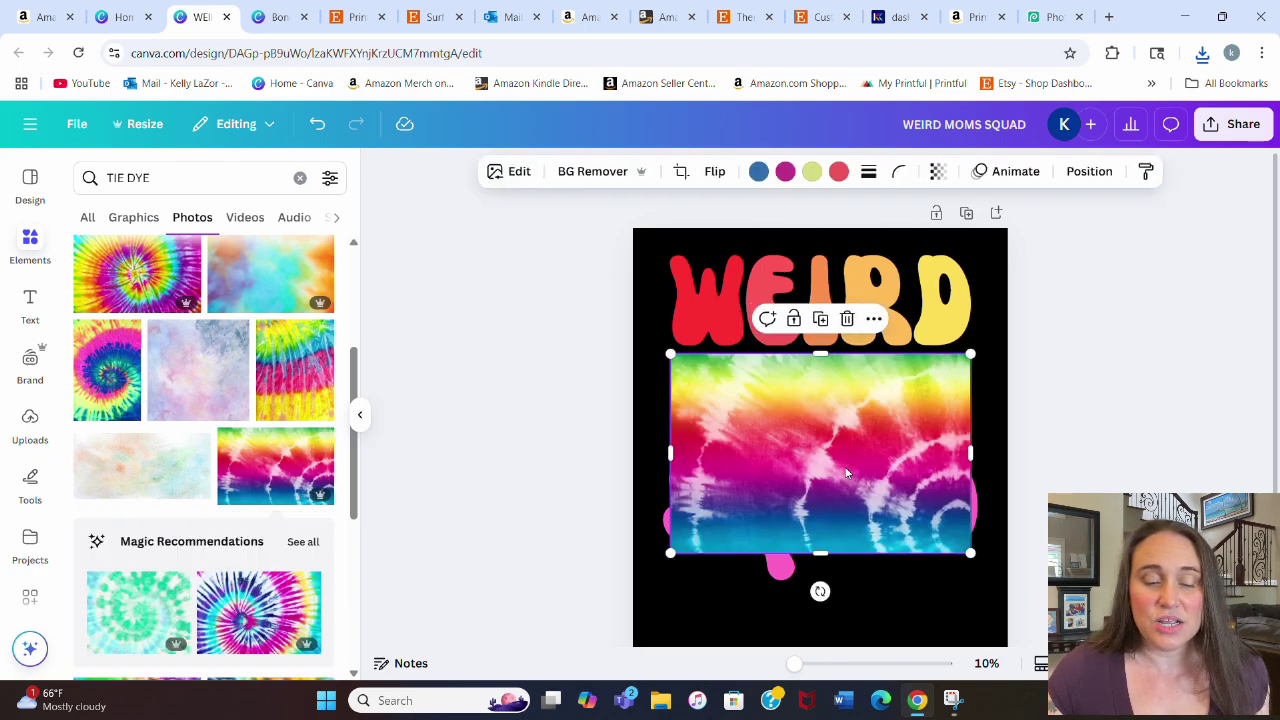
{"action": "left_click_drag", "start_coordinate": [846, 472], "coordinate": [782, 339]}
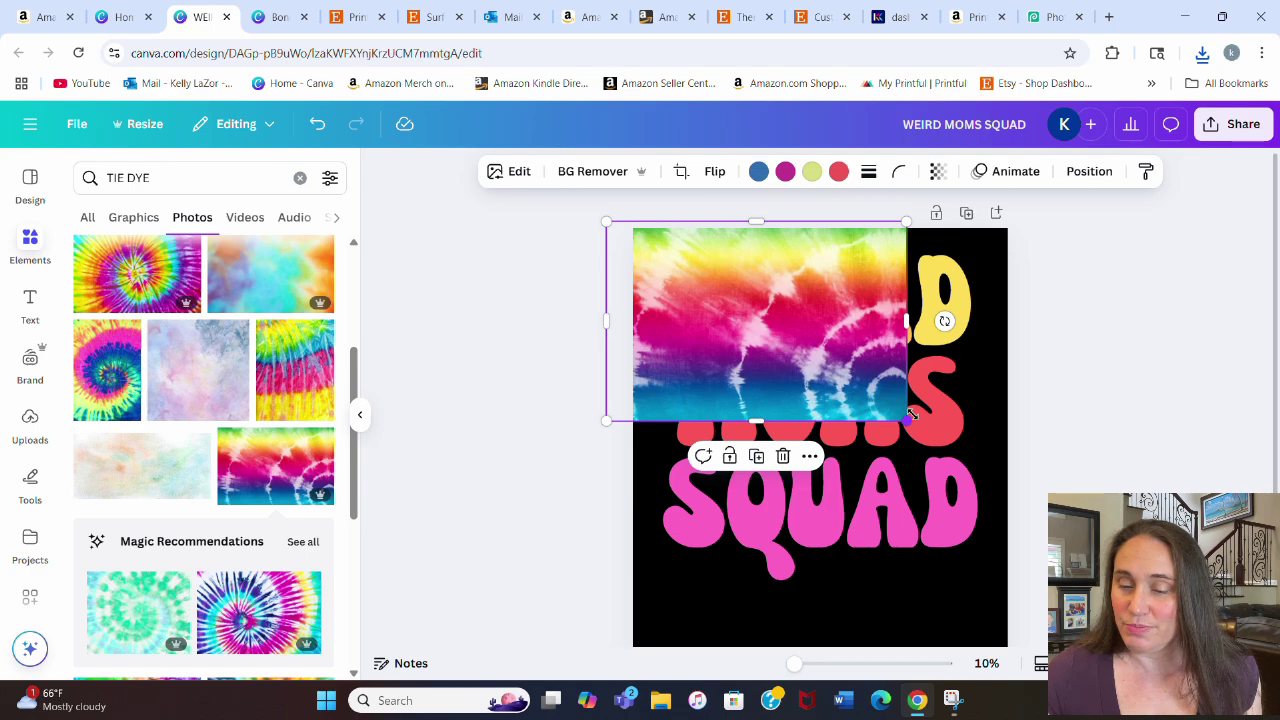
{"action": "left_click_drag", "start_coordinate": [911, 413], "coordinate": [1143, 386]}
{"action": "left_click_drag", "start_coordinate": [896, 445], "coordinate": [794, 474]}
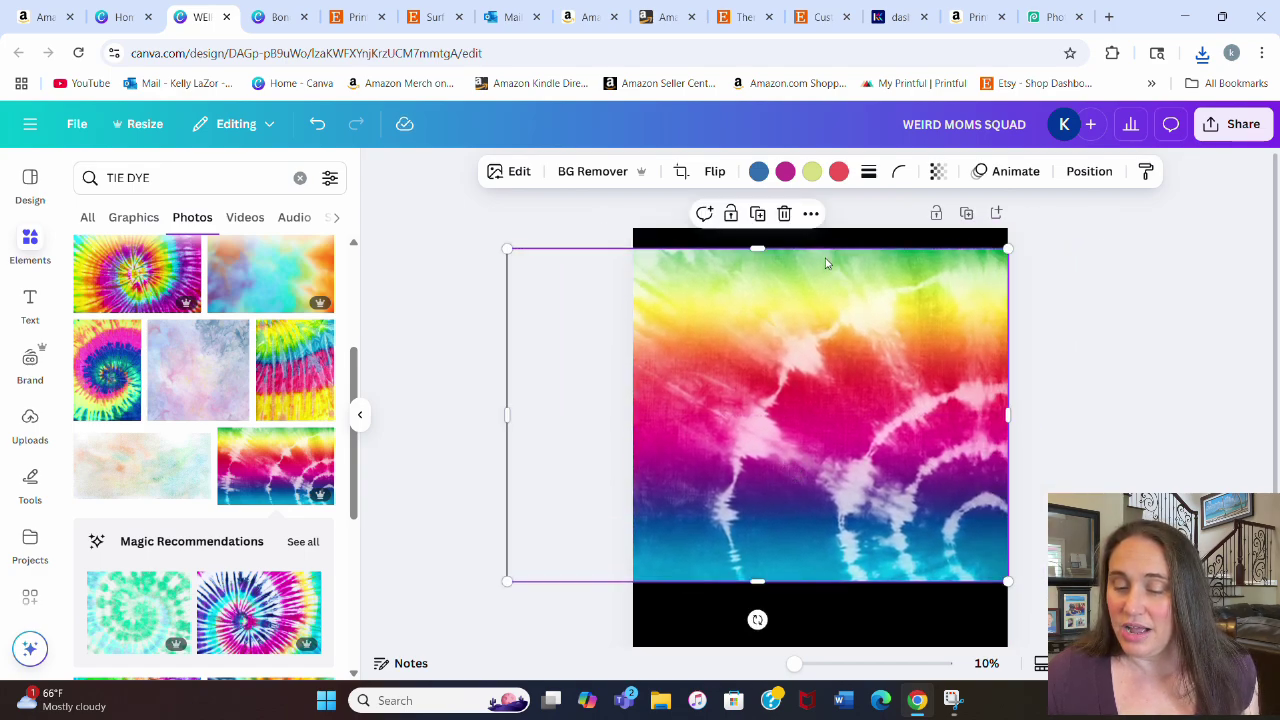
- Test a lower transparency, refine the photo's size and position, then restore full opacity
{"action": "left_click", "coordinate": [937, 173]}
{"action": "left_click", "coordinate": [949, 243]}
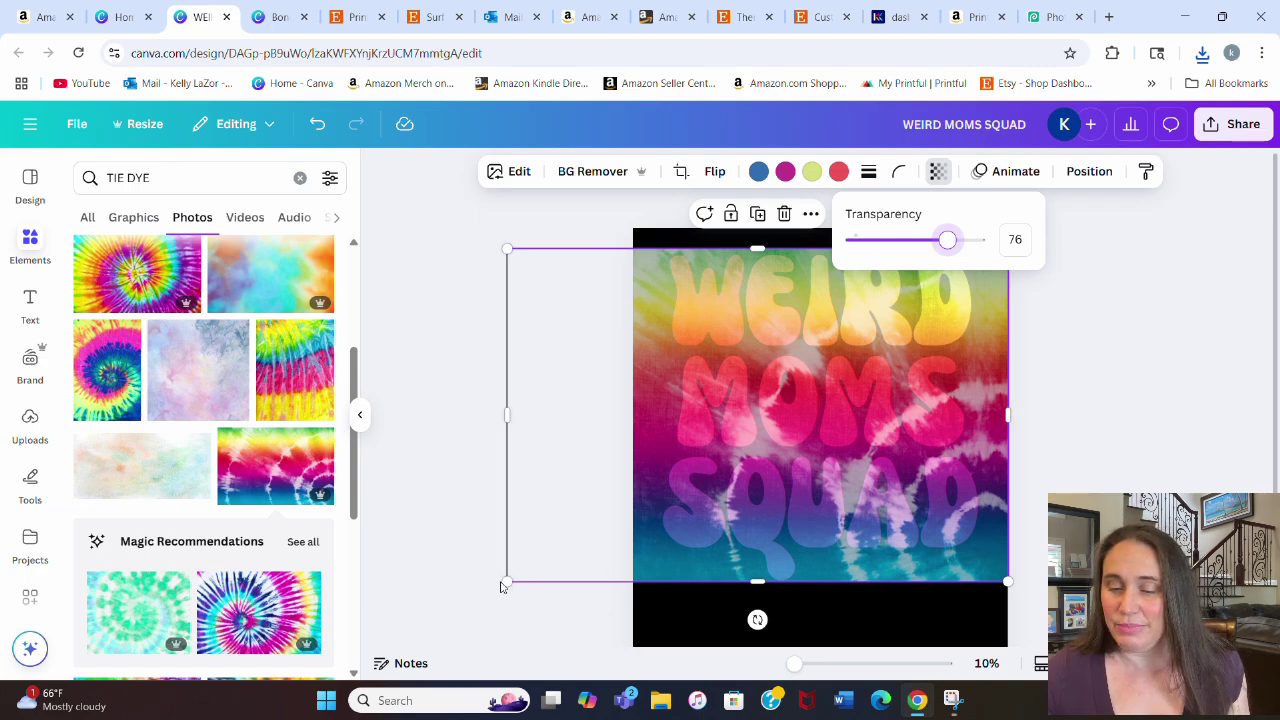
{"action": "left_click_drag", "start_coordinate": [501, 587], "coordinate": [489, 593]}
{"action": "left_click_drag", "start_coordinate": [779, 493], "coordinate": [768, 484]}
{"action": "left_click", "coordinate": [937, 171]}
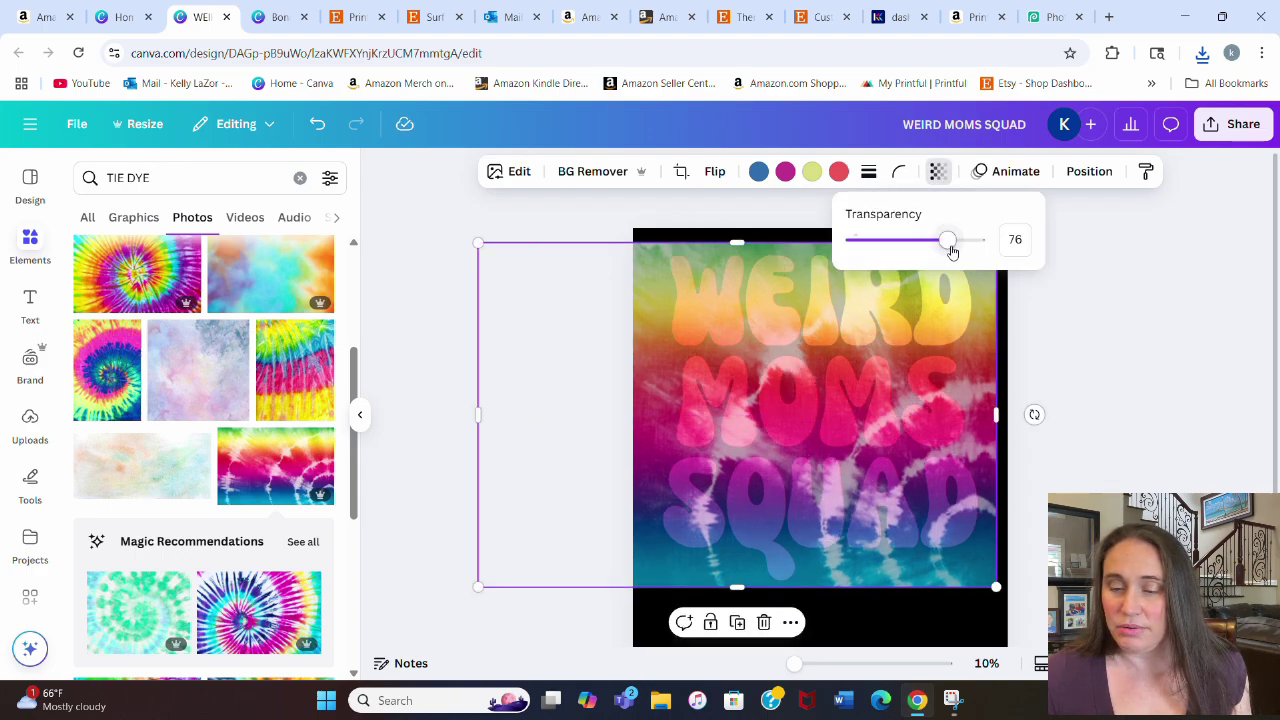
{"action": "left_click_drag", "start_coordinate": [951, 242], "coordinate": [1017, 241]}
{"action": "left_click", "coordinate": [1234, 387]}
{"action": "left_click", "coordinate": [1073, 357]}
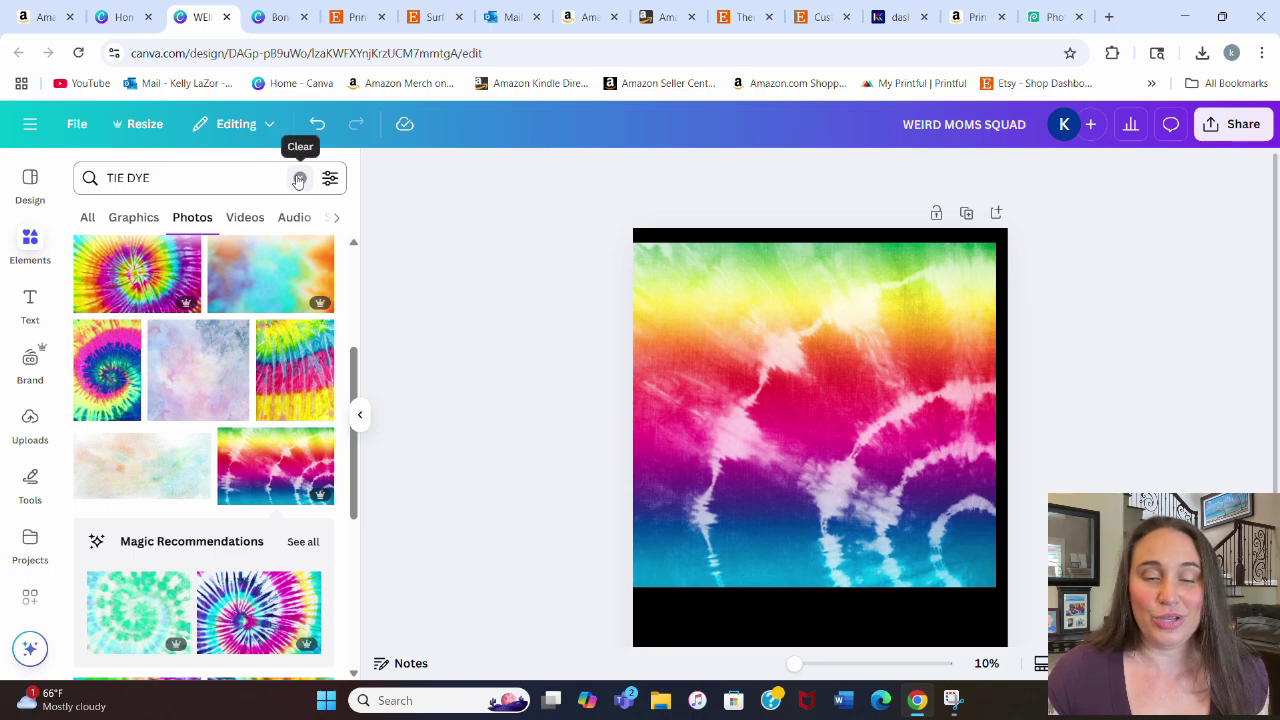
- Generate AI images from the prompt 'RAINBOW TIE DYE BACKGROUND'
{"action": "left_click", "coordinate": [298, 178]}
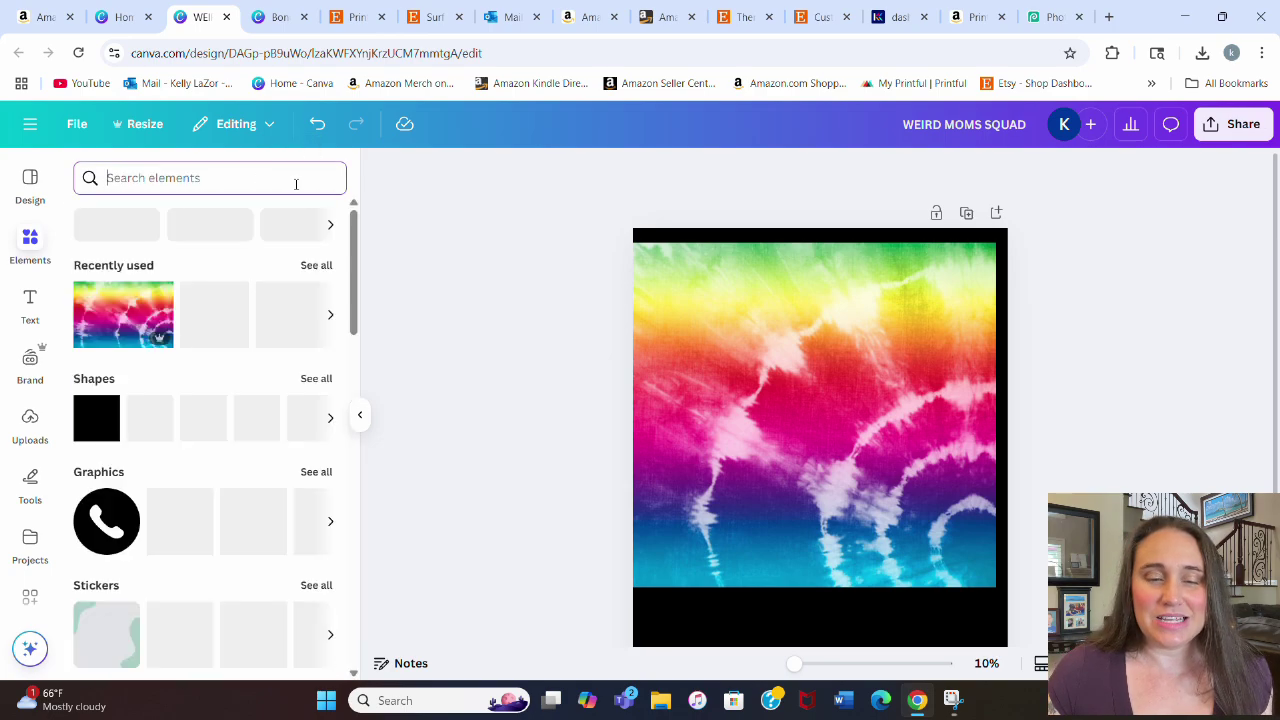
{"action": "scroll", "coordinate": [286, 345], "scroll_direction": "down", "scroll_amount": 3}
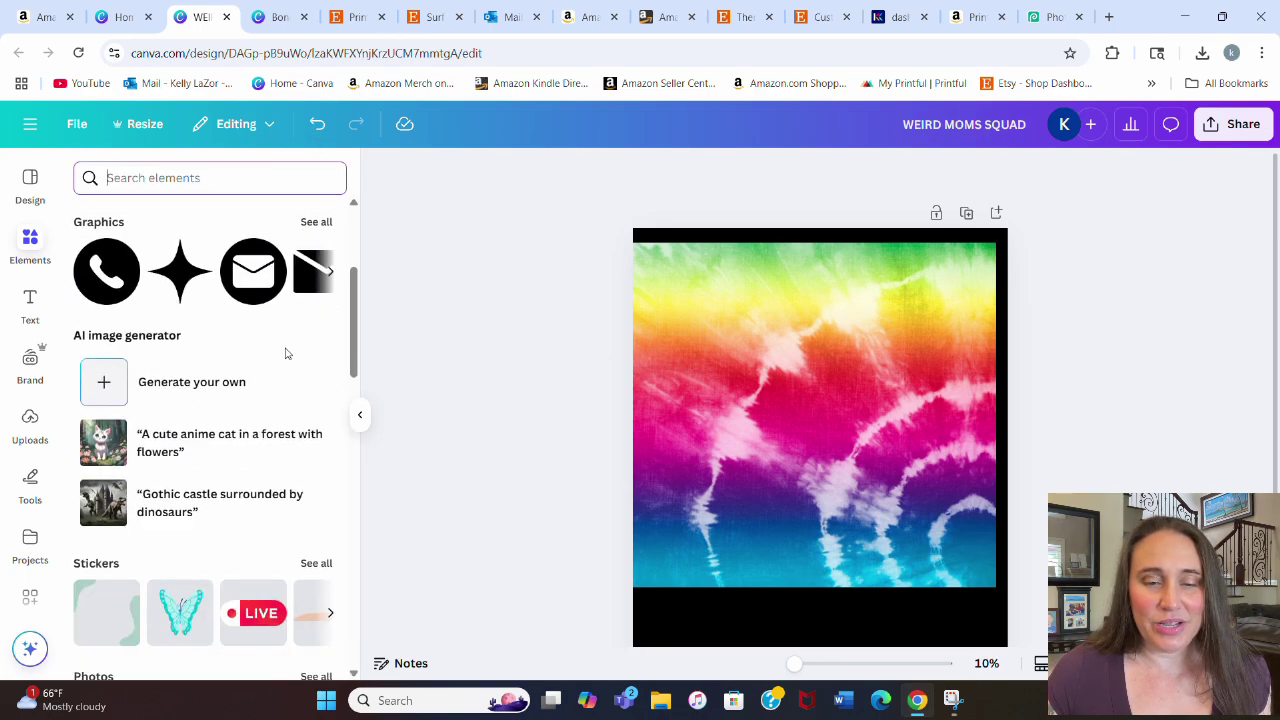
{"action": "left_click", "coordinate": [115, 386]}
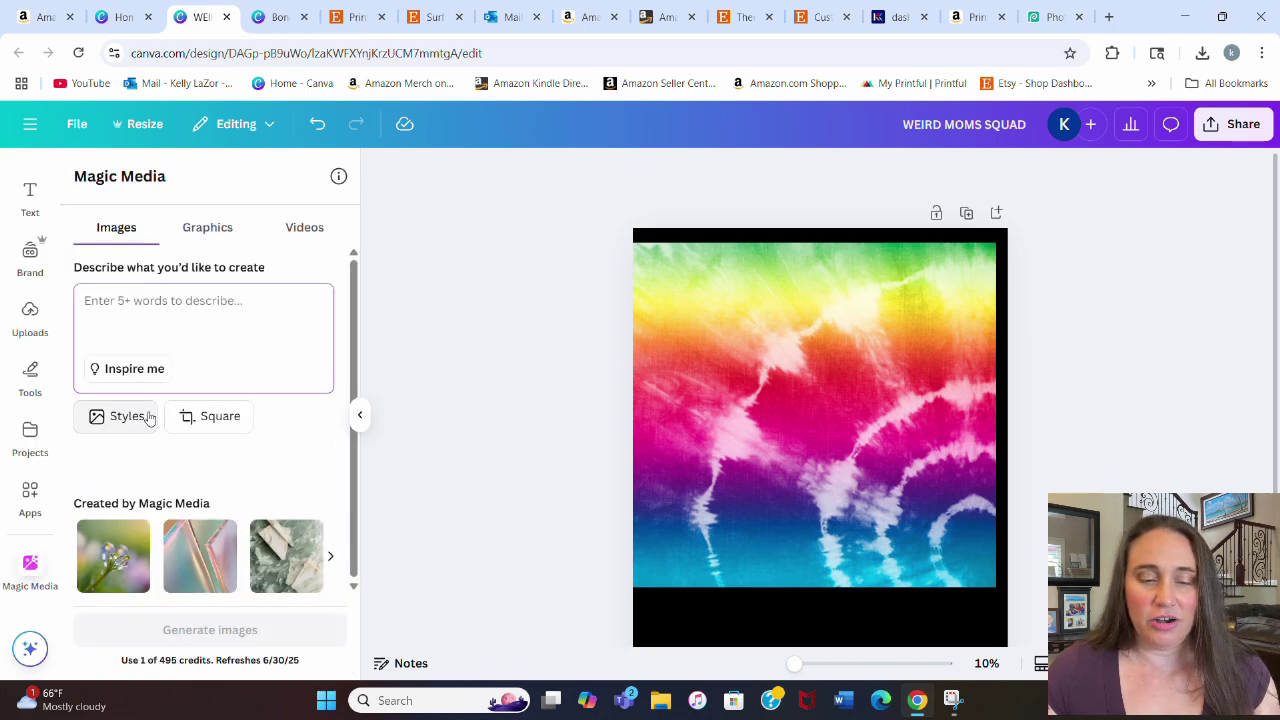
{"action": "type", "text": "RE"}
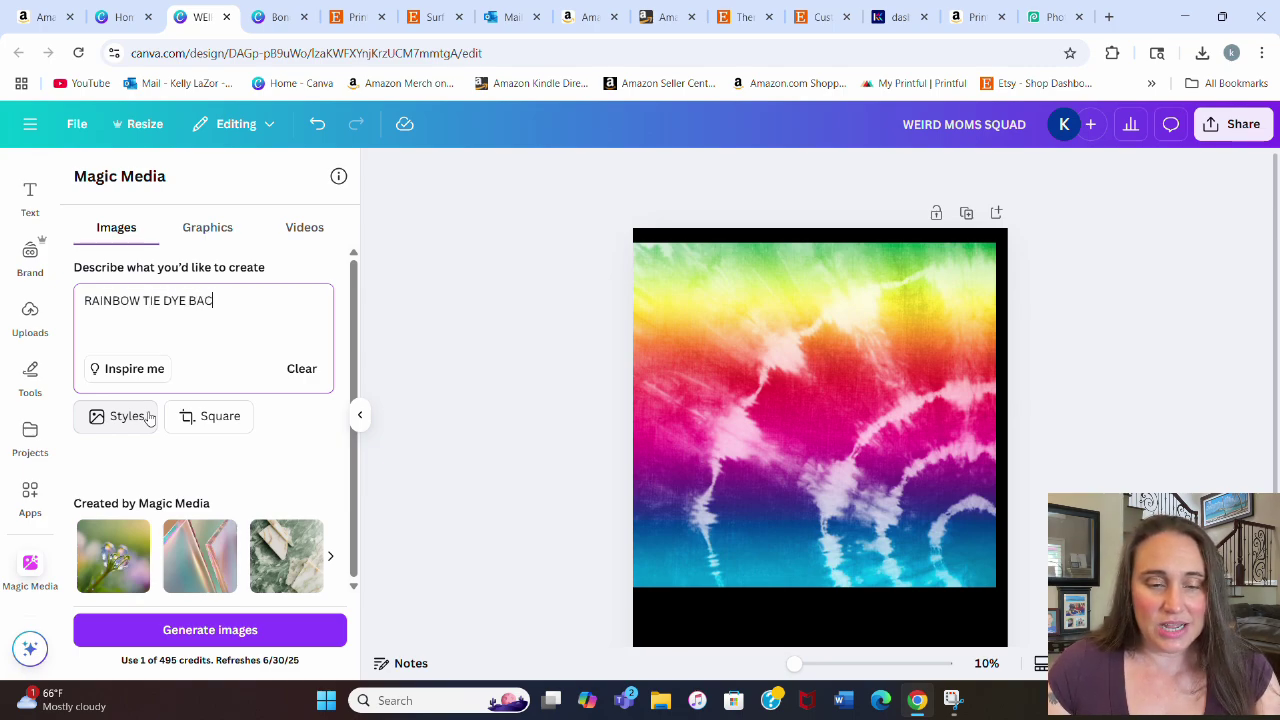
{"action": "type", "text": "GROUND"}
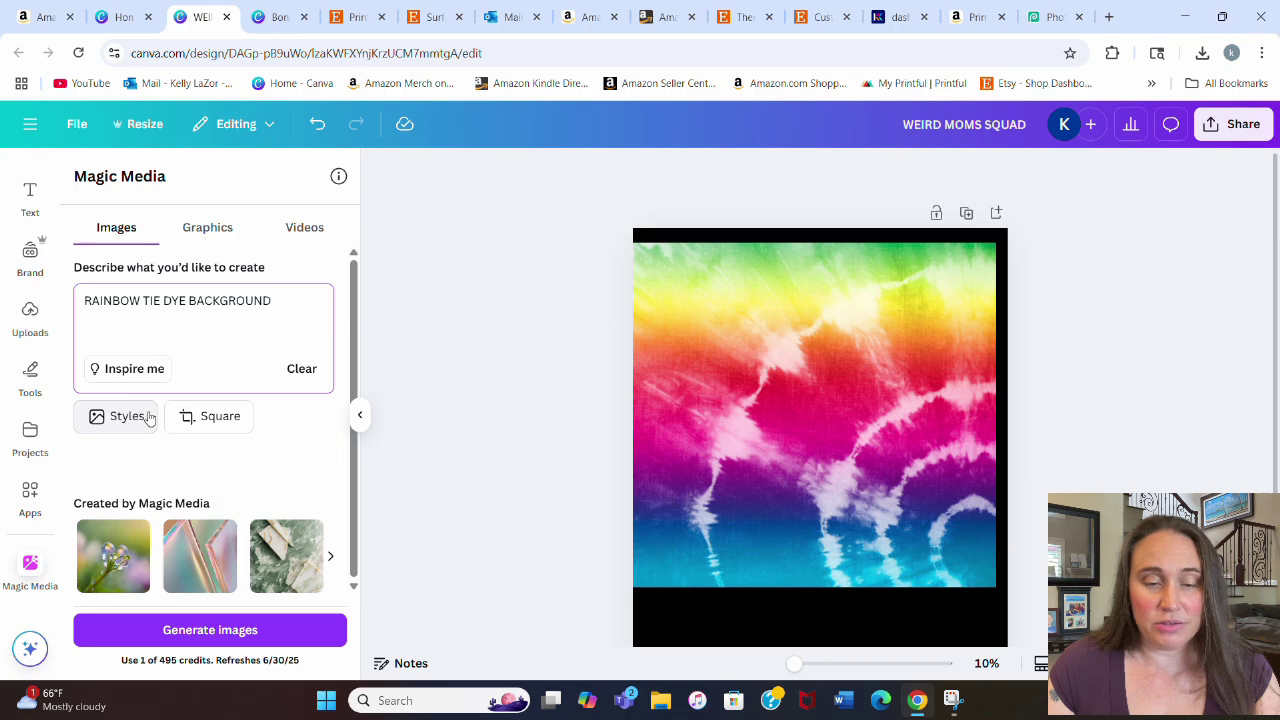
{"action": "left_click", "coordinate": [272, 634]}
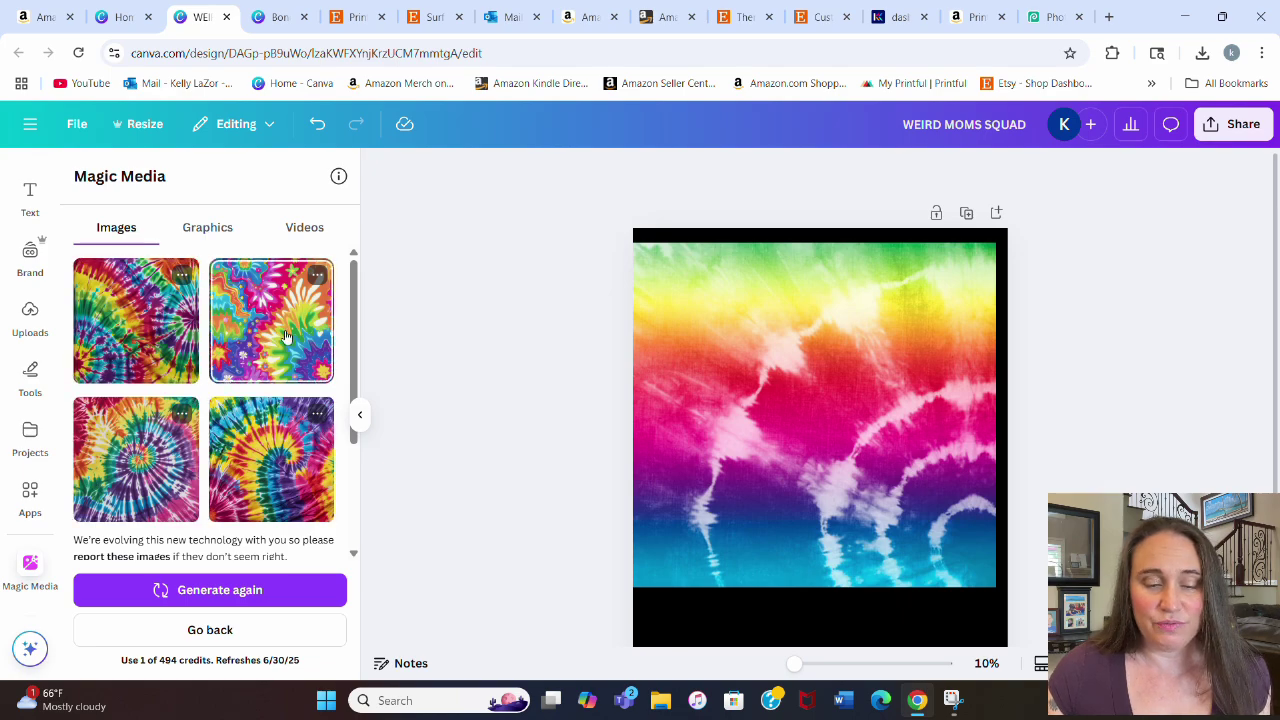
- Try a generated swirl tie-dye image over the whole page, then delete it
{"action": "left_click_drag", "start_coordinate": [140, 470], "coordinate": [571, 447]}
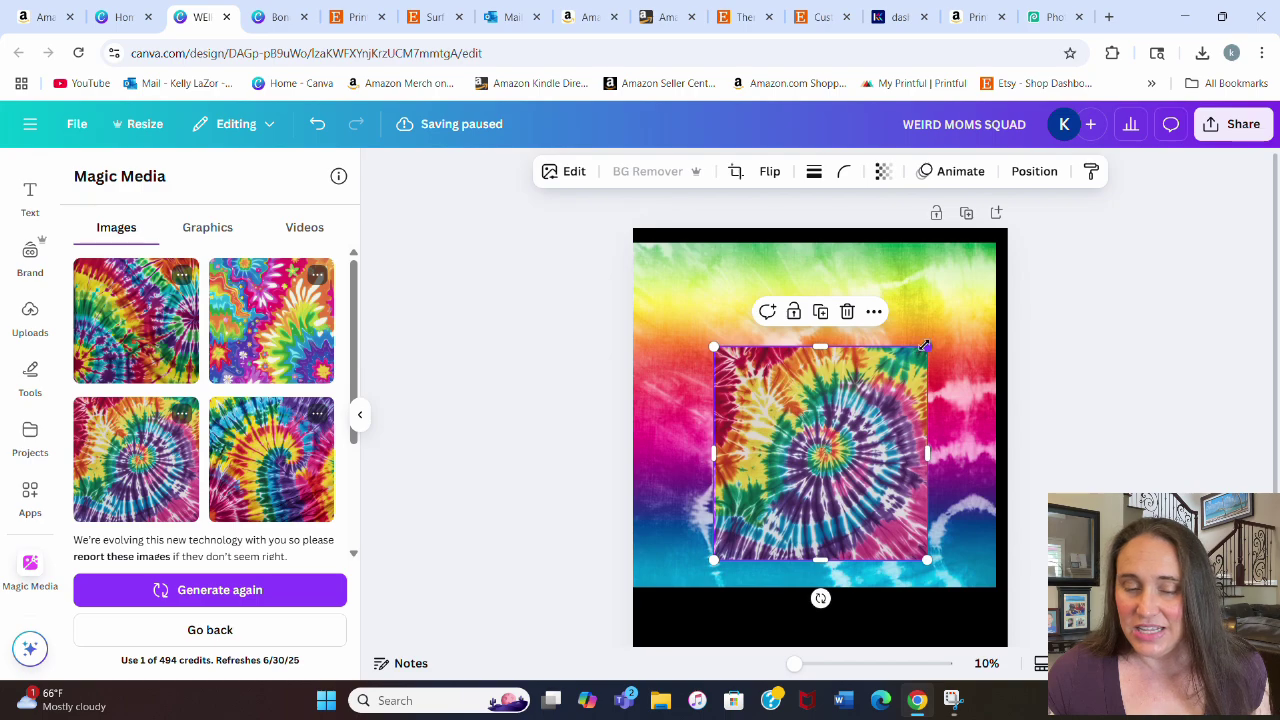
{"action": "left_click_drag", "start_coordinate": [927, 347], "coordinate": [1165, 200]}
{"action": "left_click_drag", "start_coordinate": [1075, 352], "coordinate": [922, 445]}
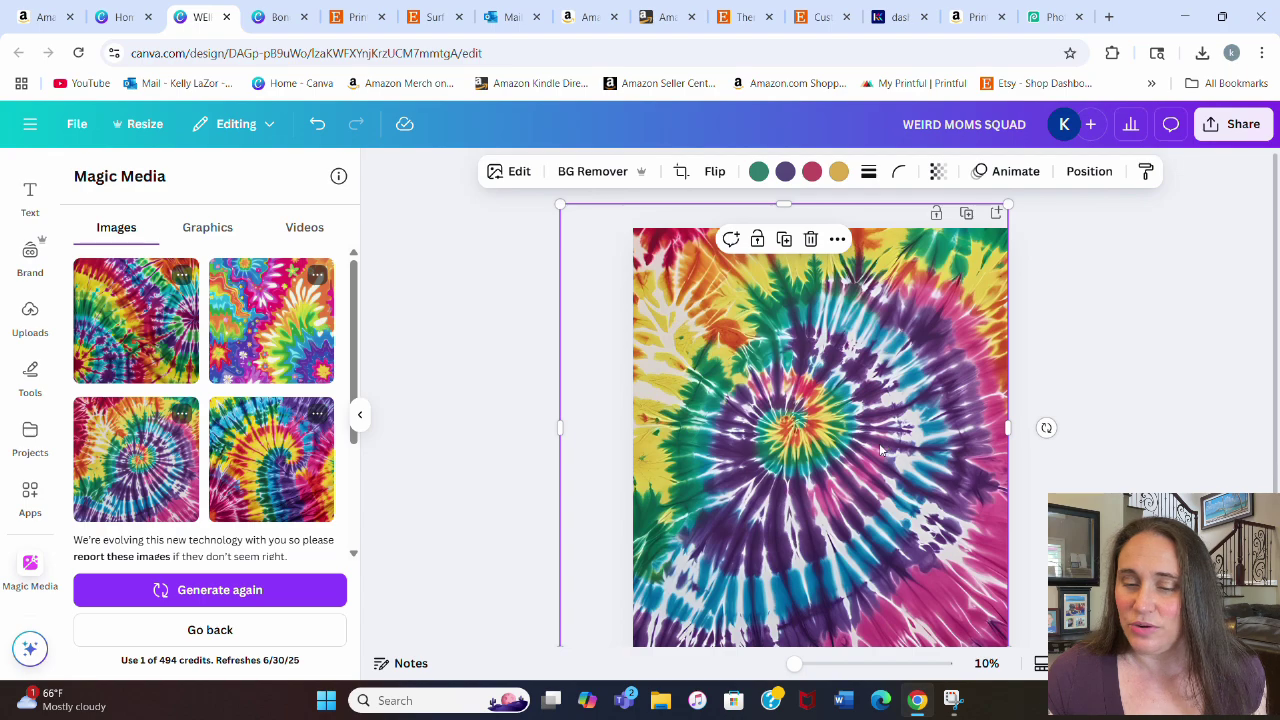
{"action": "key", "text": "Delete"}
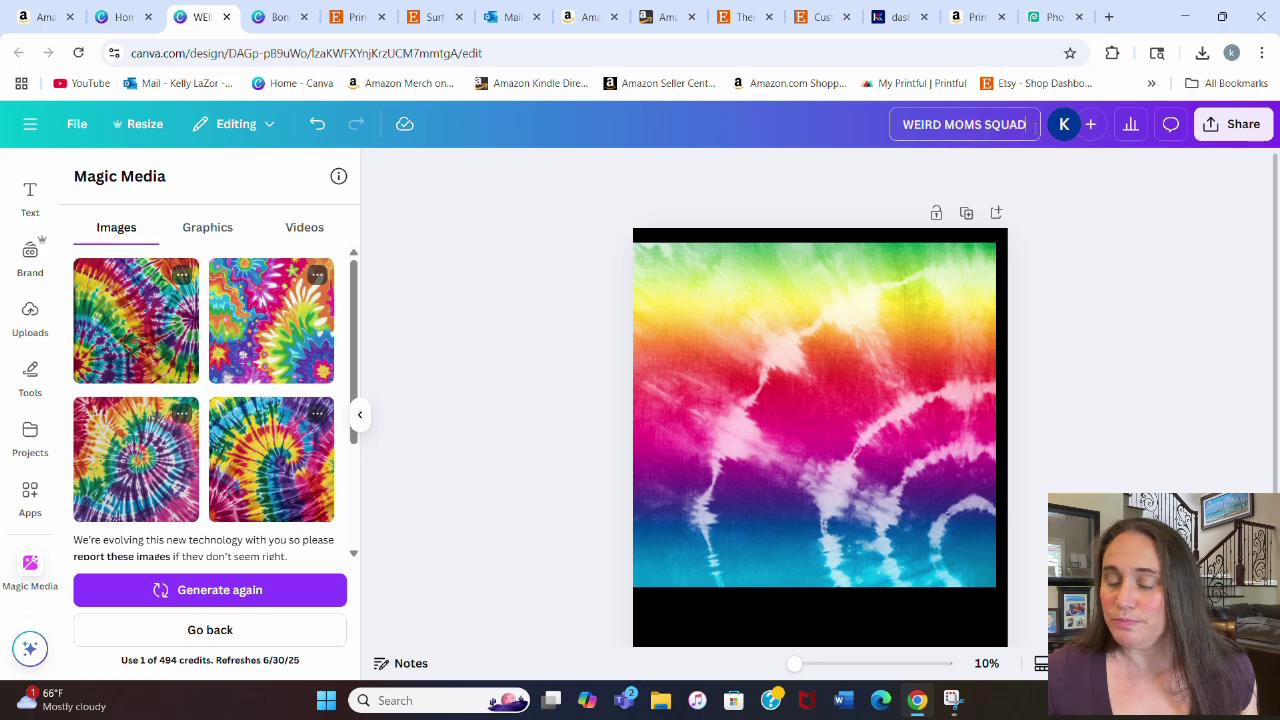
- Rename the design 'TIE DYE MASK', download it as PNG, and move to Photopea
{"action": "type", "text": "A"}
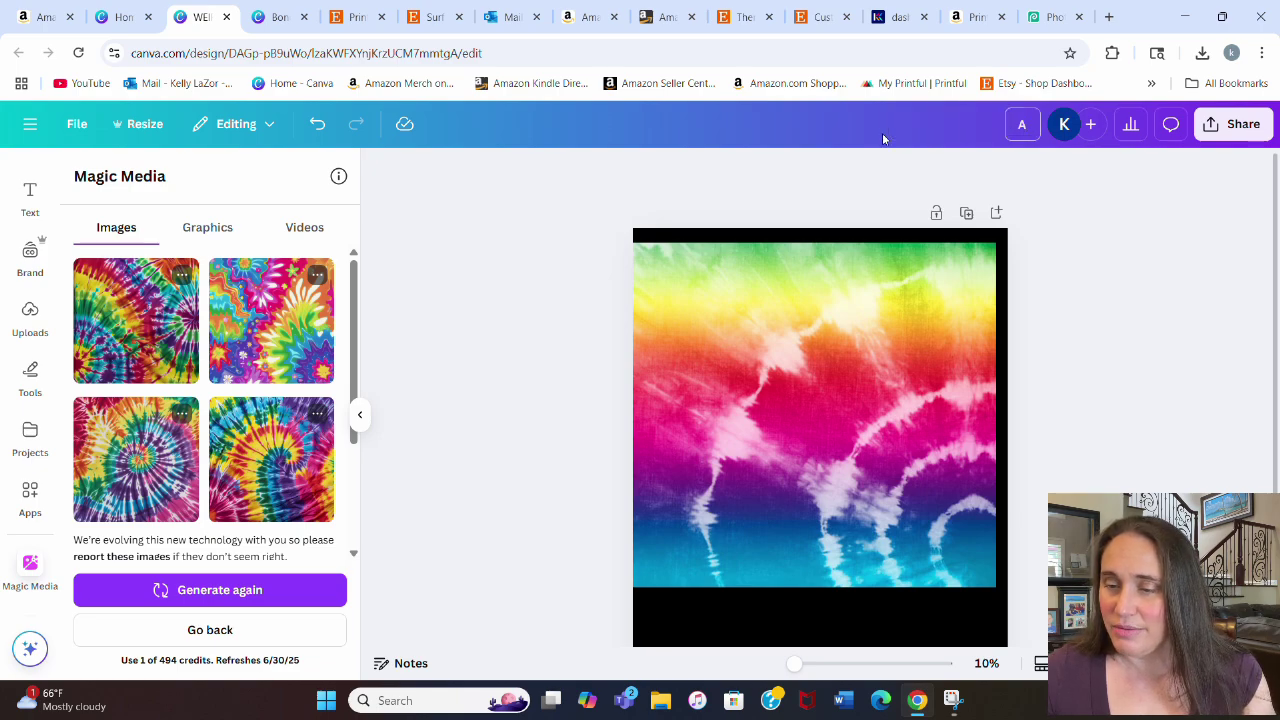
{"action": "type", "text": "TIE DY"}
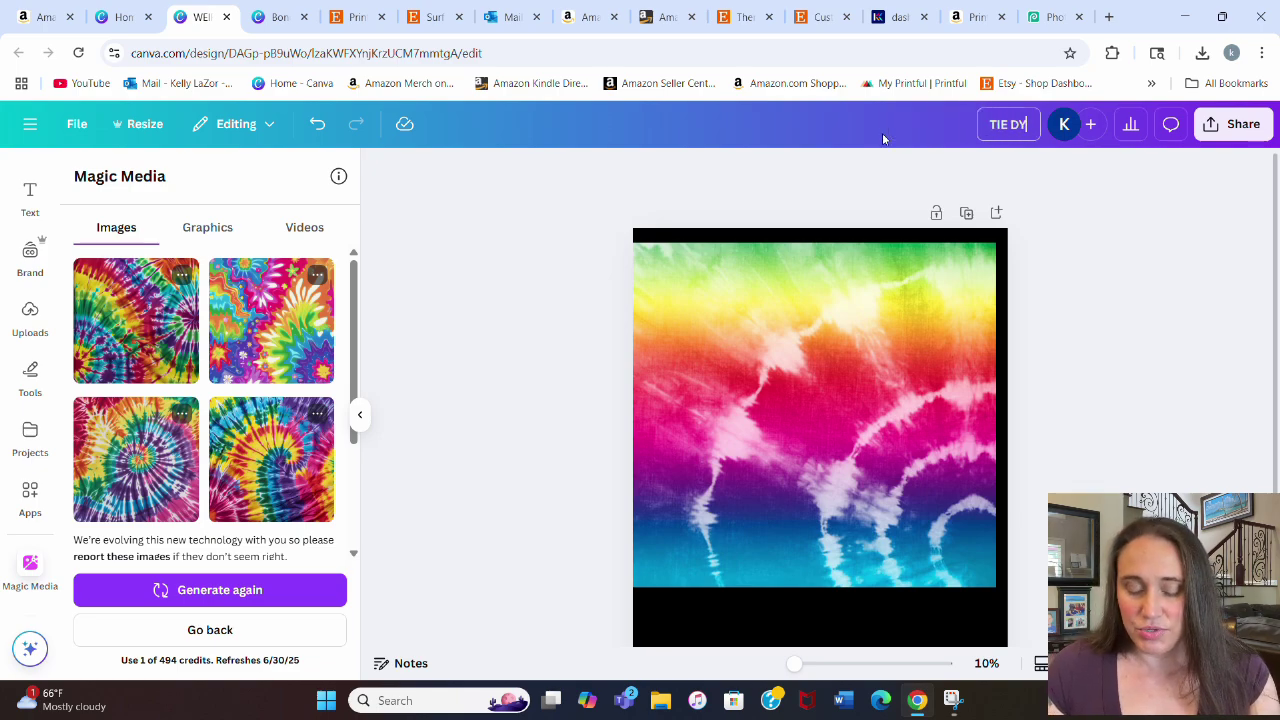
{"action": "type", "text": "E MASK"}
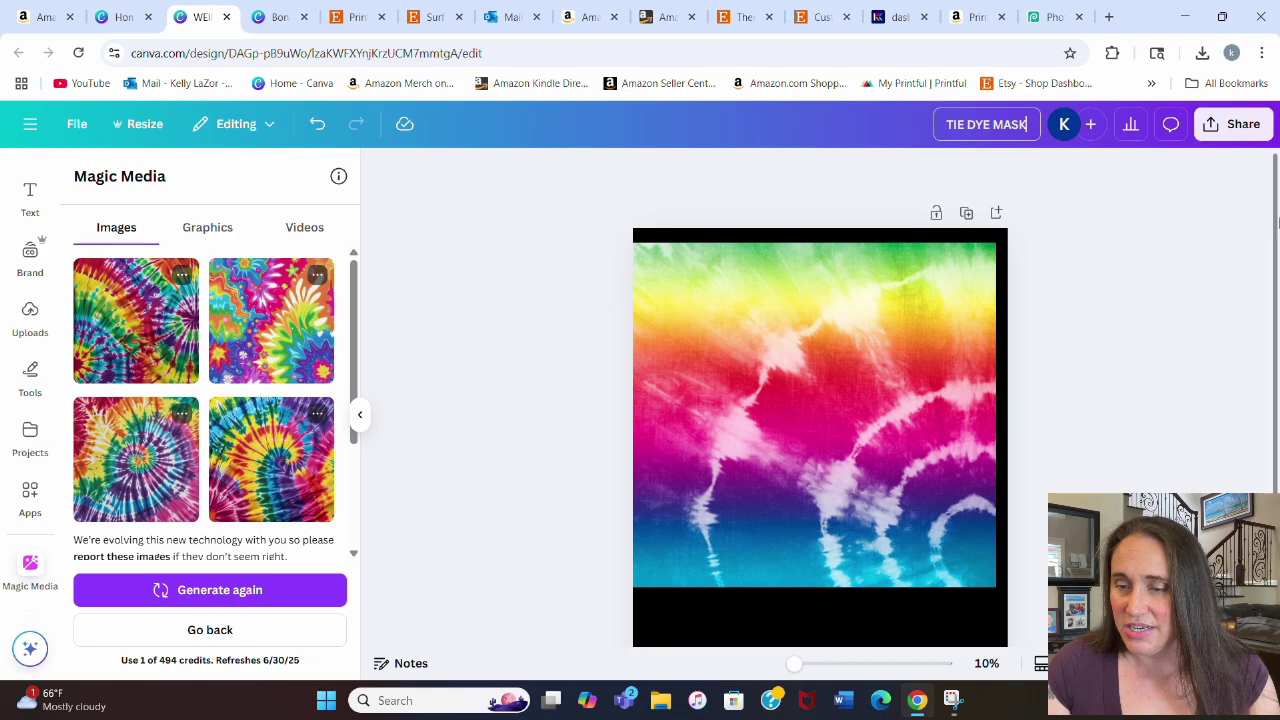
{"action": "left_click", "coordinate": [1192, 205]}
{"action": "left_click", "coordinate": [1228, 126]}
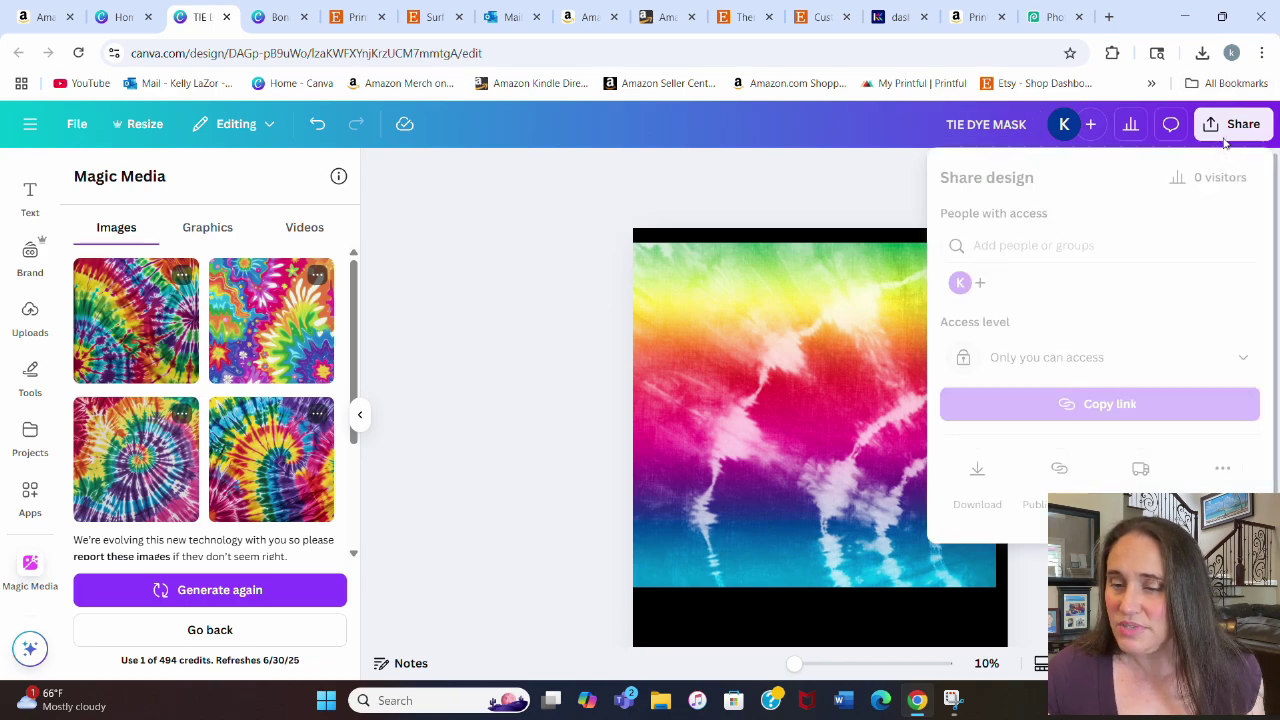
{"action": "left_click", "coordinate": [995, 469]}
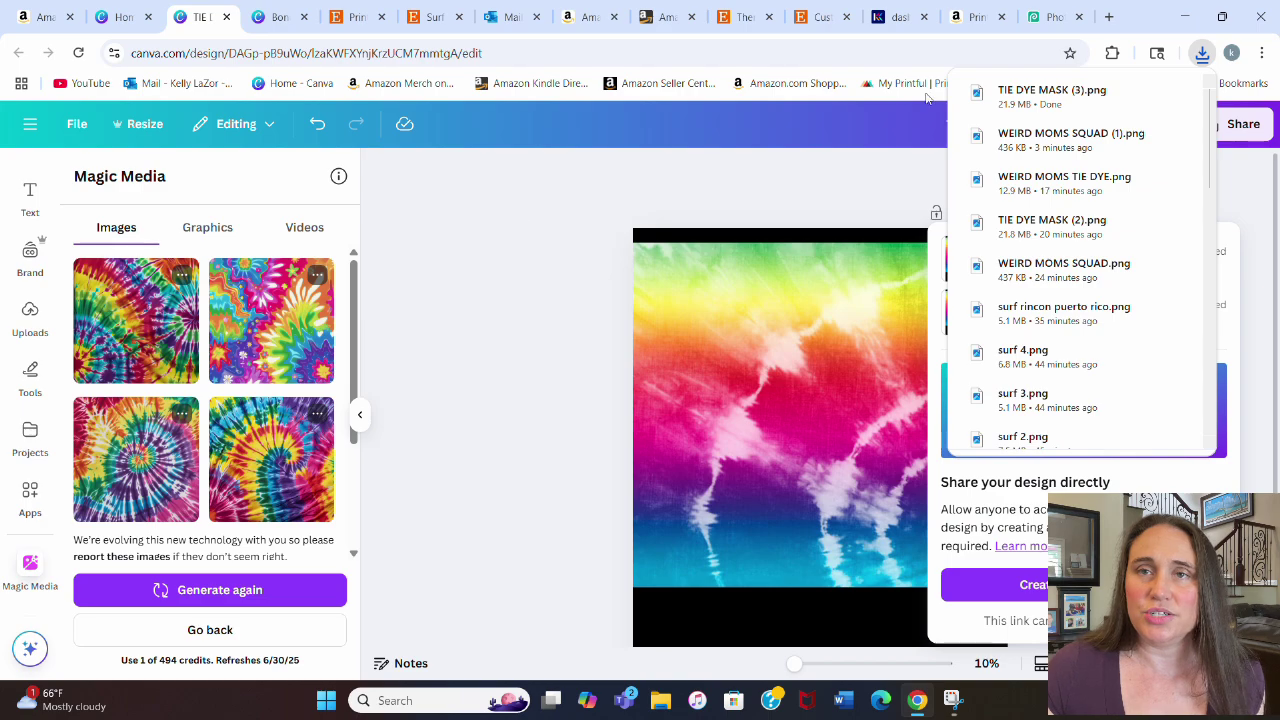
{"action": "left_click", "coordinate": [1055, 16]}
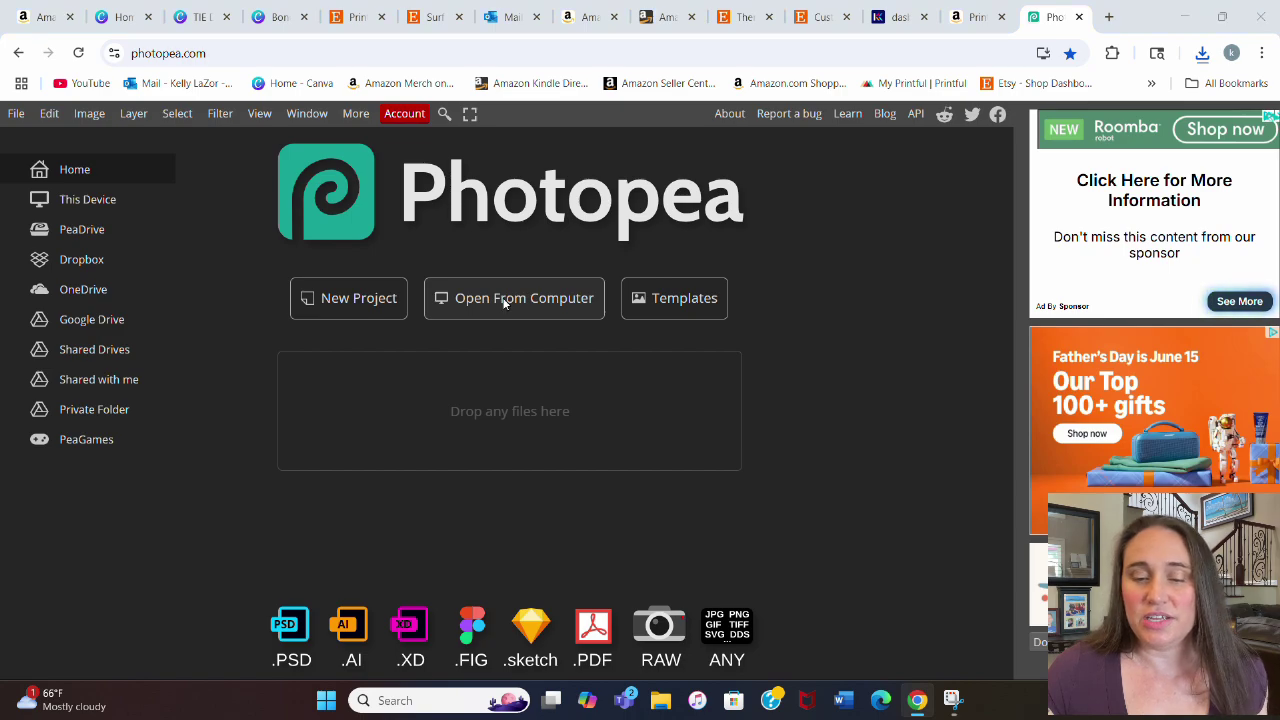
- Open WEIRD MOMS SQUAD.png from the Downloads folder in Photopea using Open From Computer
{"action": "left_click", "coordinate": [505, 304]}
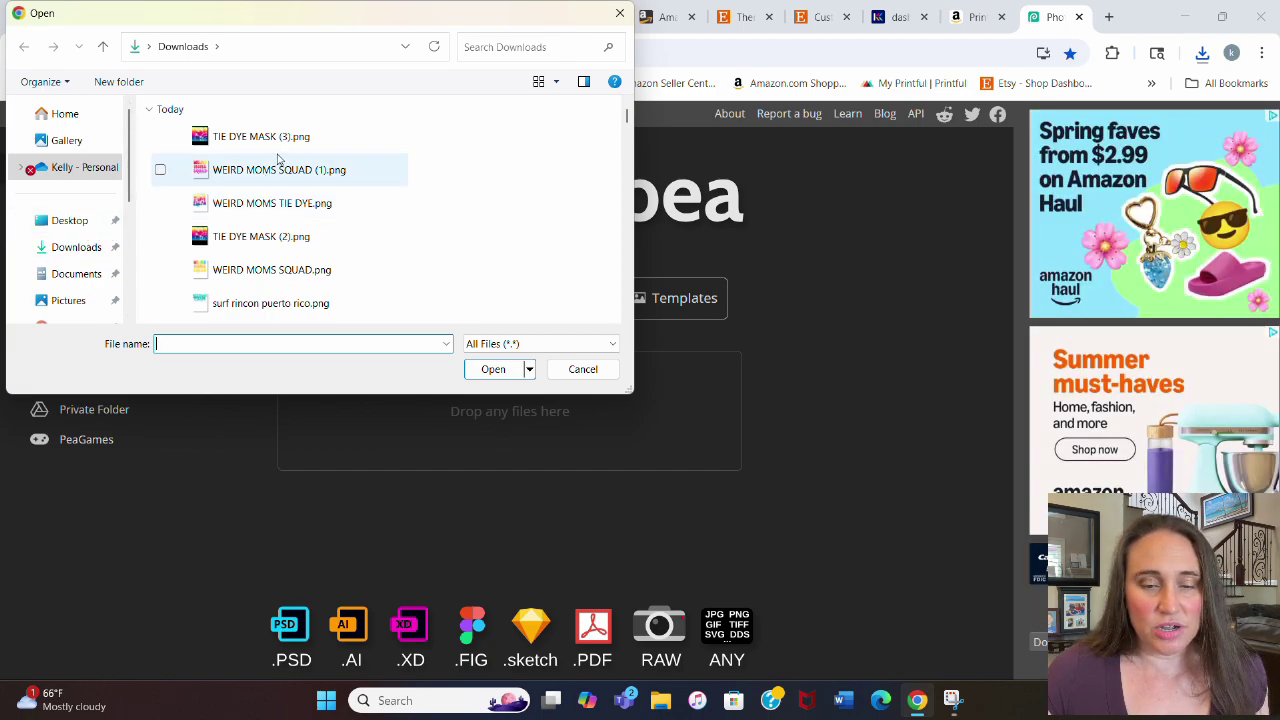
{"action": "left_click", "coordinate": [303, 274]}
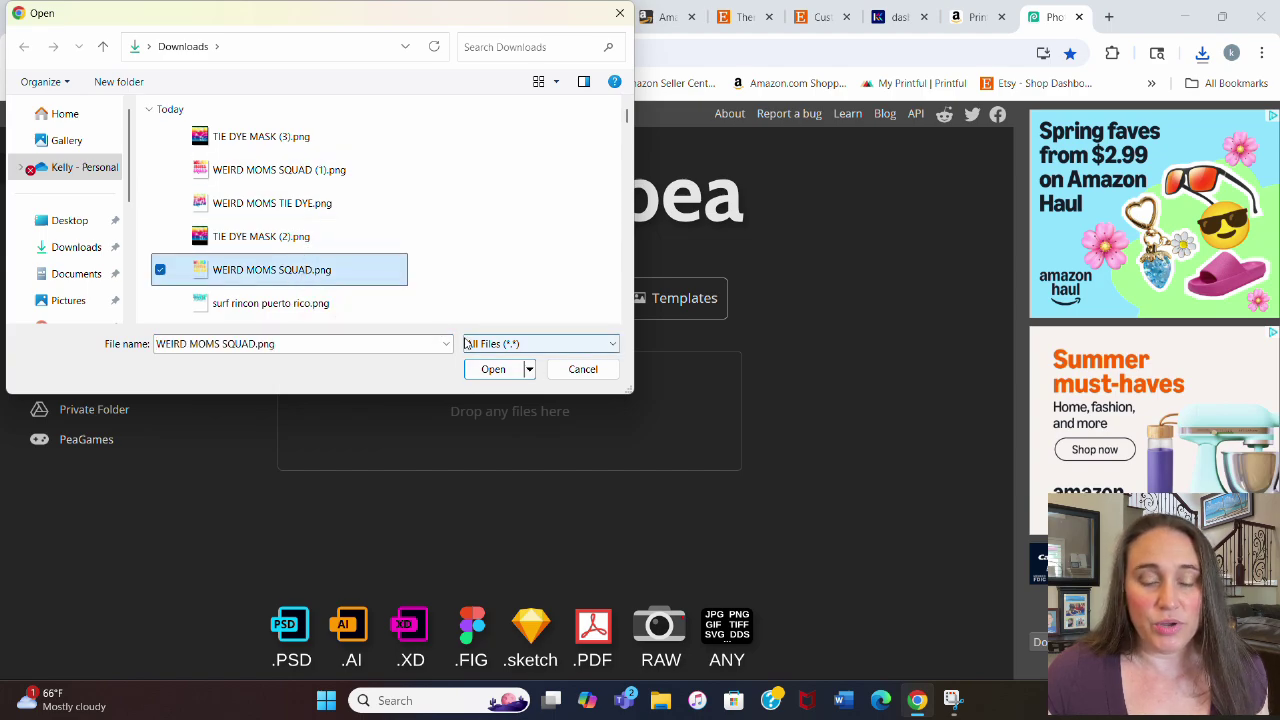
{"action": "left_click", "coordinate": [491, 370]}
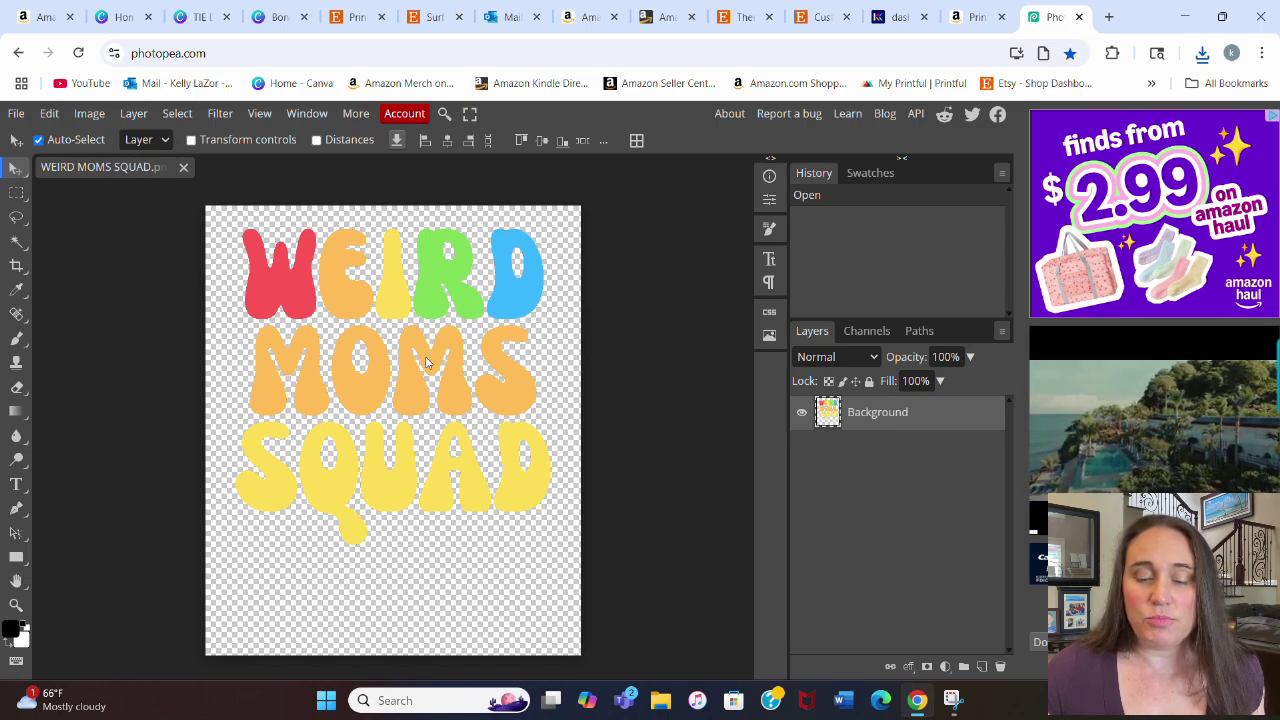
- Warp the lettering with the Wave style and set the bend to 36%
{"action": "left_click", "coordinate": [50, 114]}
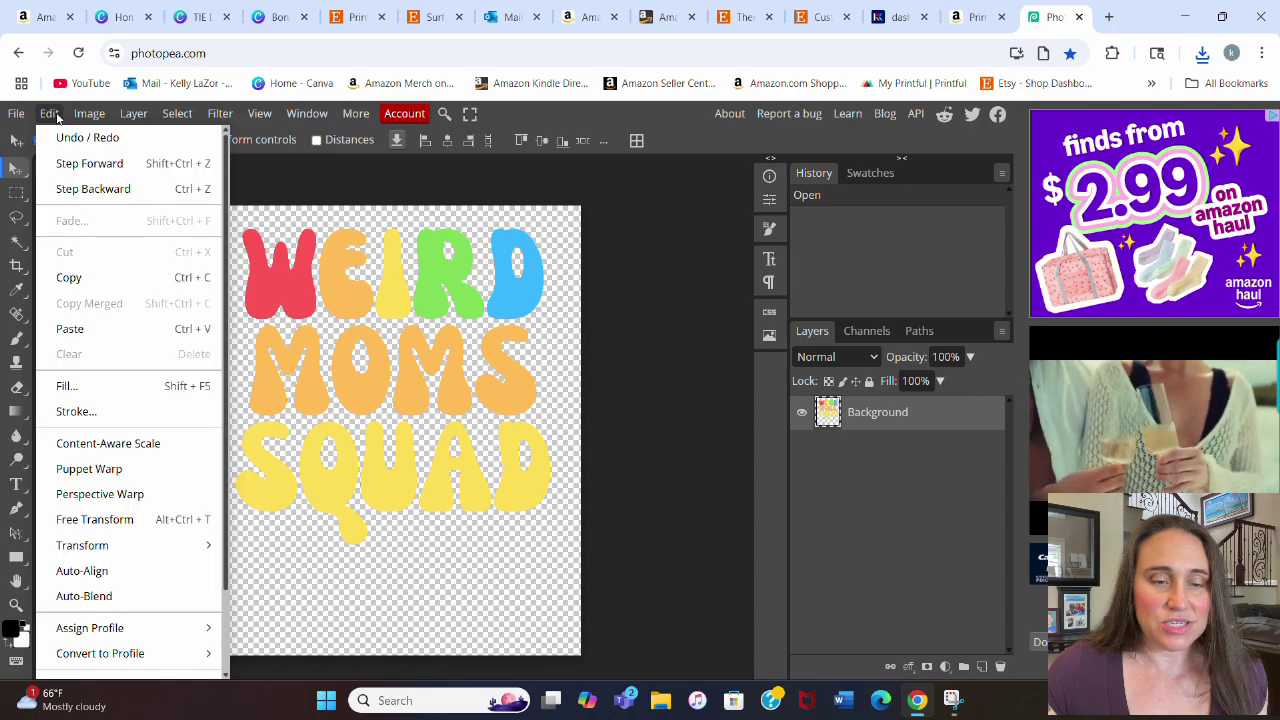
{"action": "mouse_move", "coordinate": [80, 546]}
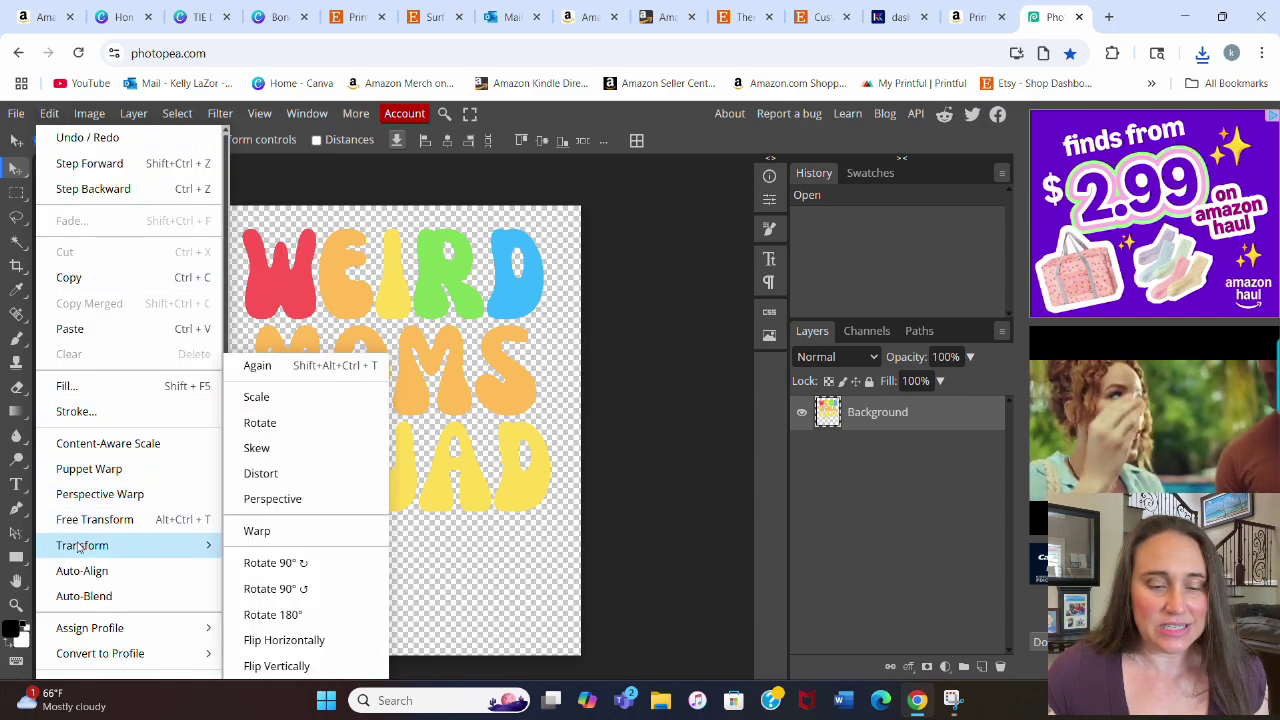
{"action": "left_click", "coordinate": [256, 531]}
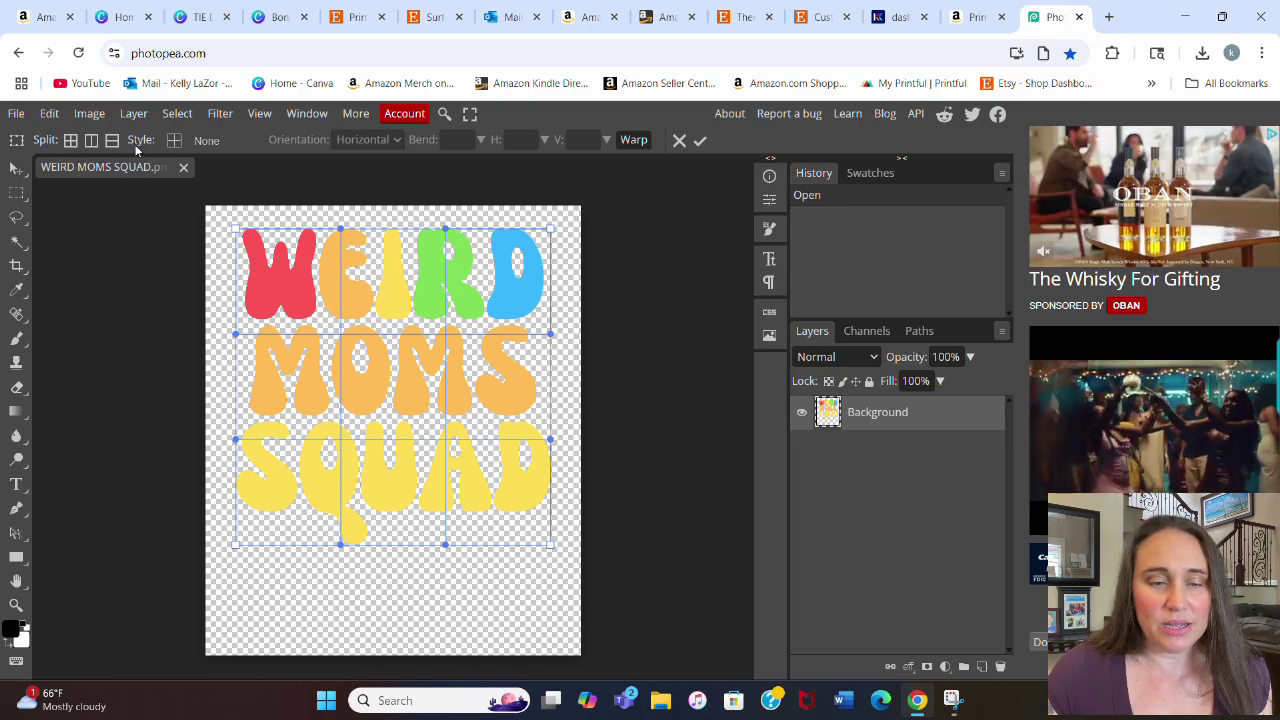
{"action": "left_click", "coordinate": [201, 143]}
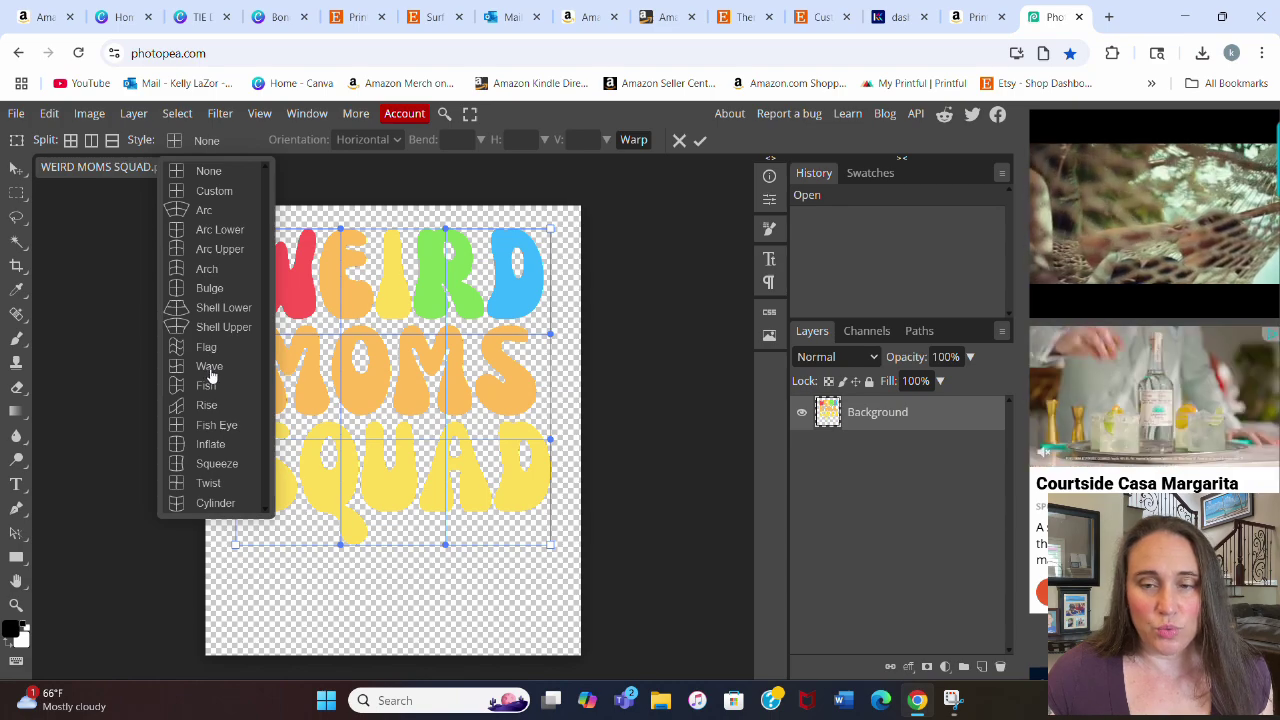
{"action": "left_click", "coordinate": [210, 367]}
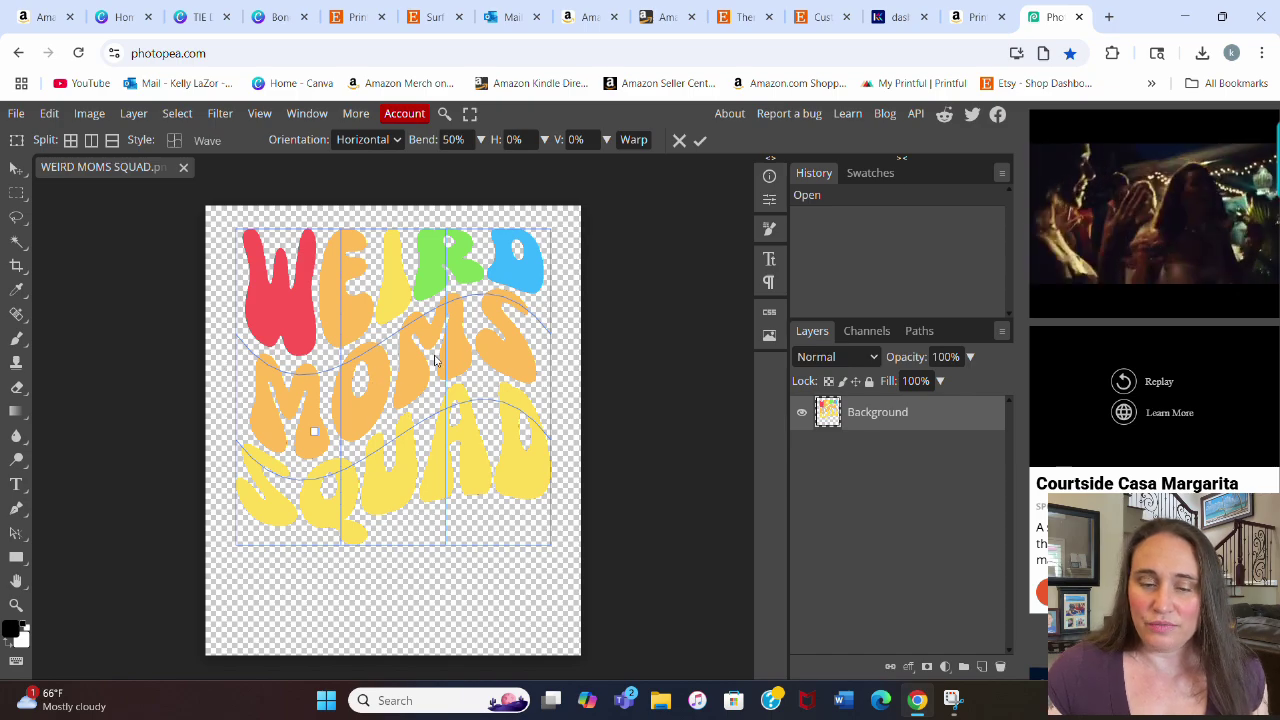
{"action": "left_click", "coordinate": [481, 140]}
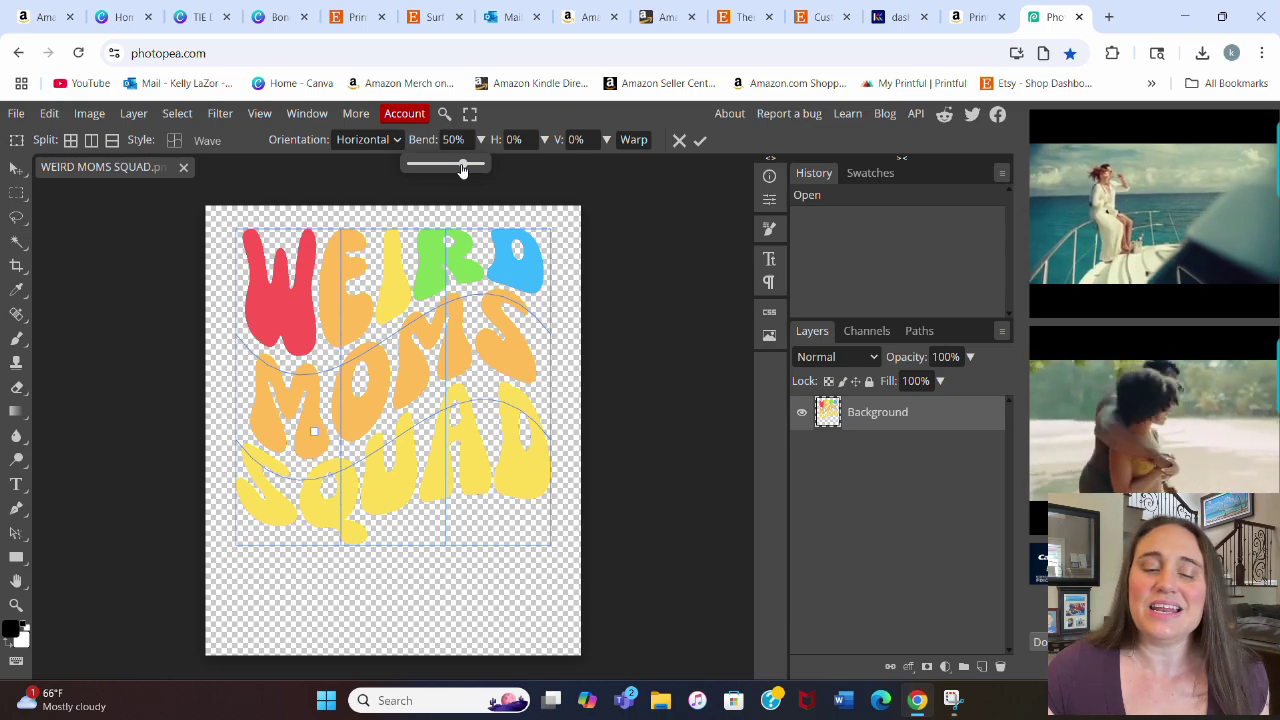
{"action": "left_click_drag", "start_coordinate": [462, 170], "coordinate": [454, 170]}
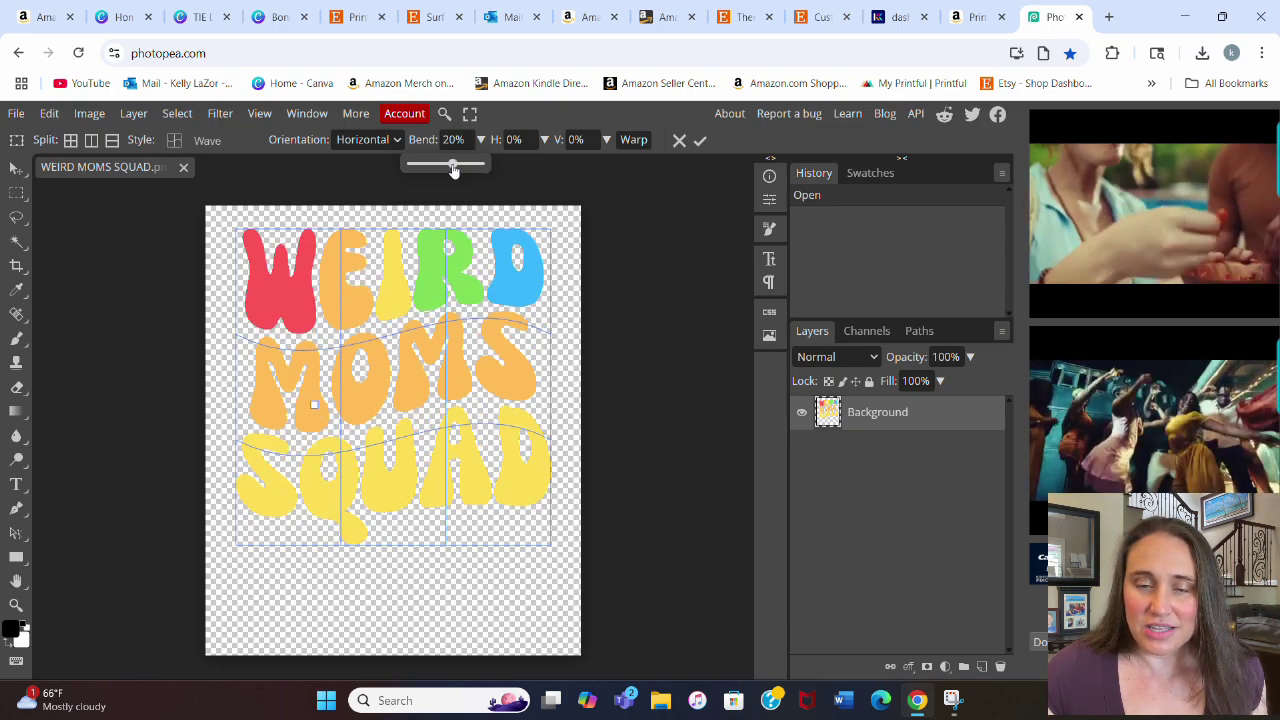
{"action": "left_click_drag", "start_coordinate": [454, 170], "coordinate": [459, 170]}
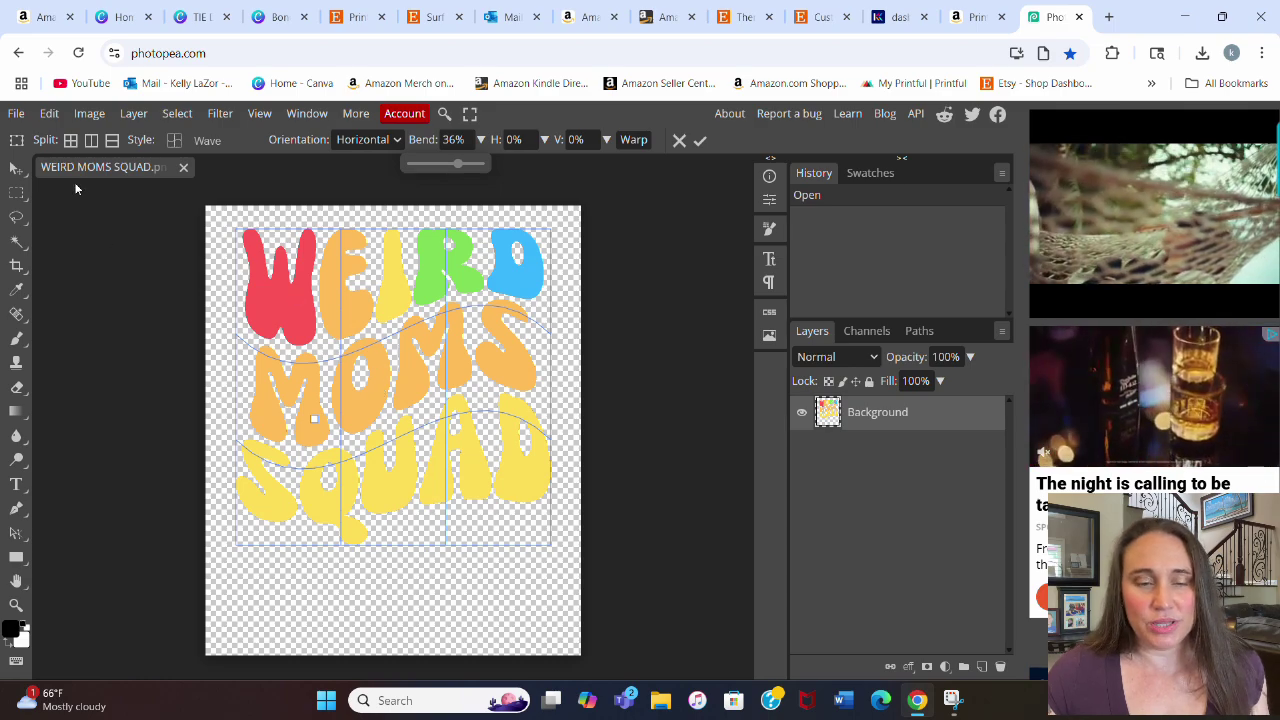
- Place TIE DYE MASK (3).png over the lettering and make it a clipping mask
{"action": "left_click", "coordinate": [16, 113]}
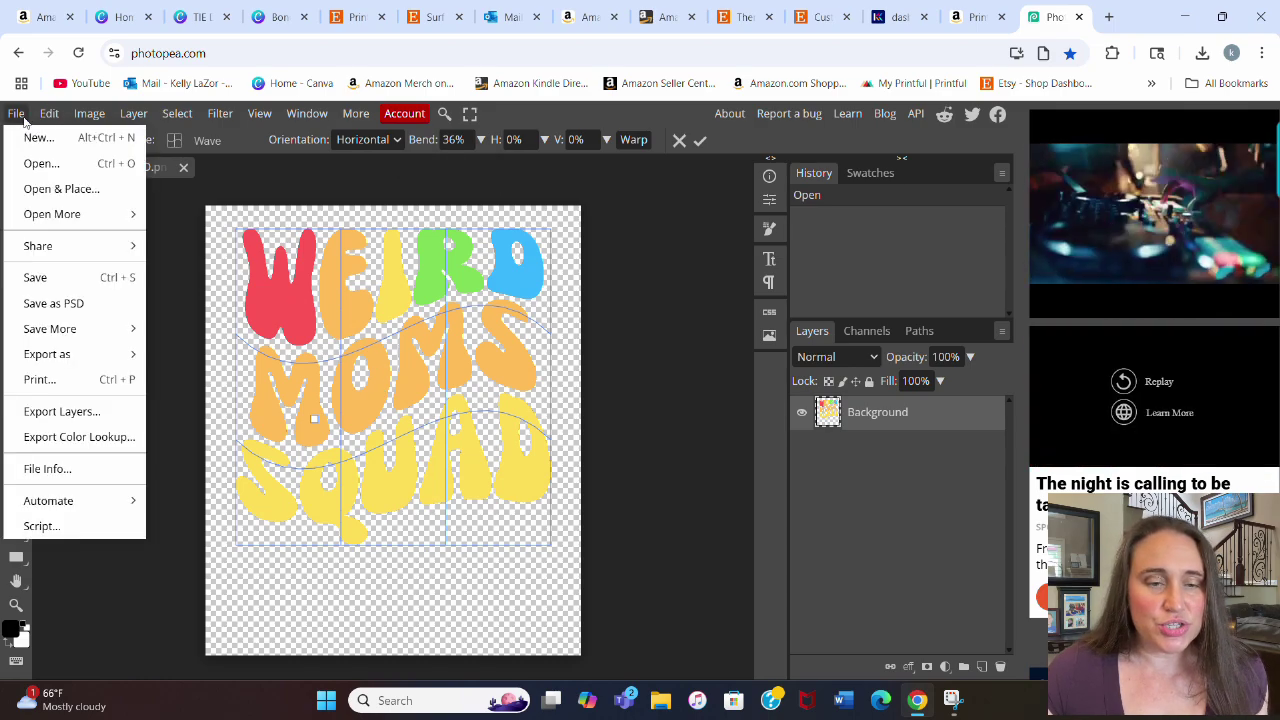
{"action": "left_click", "coordinate": [29, 190]}
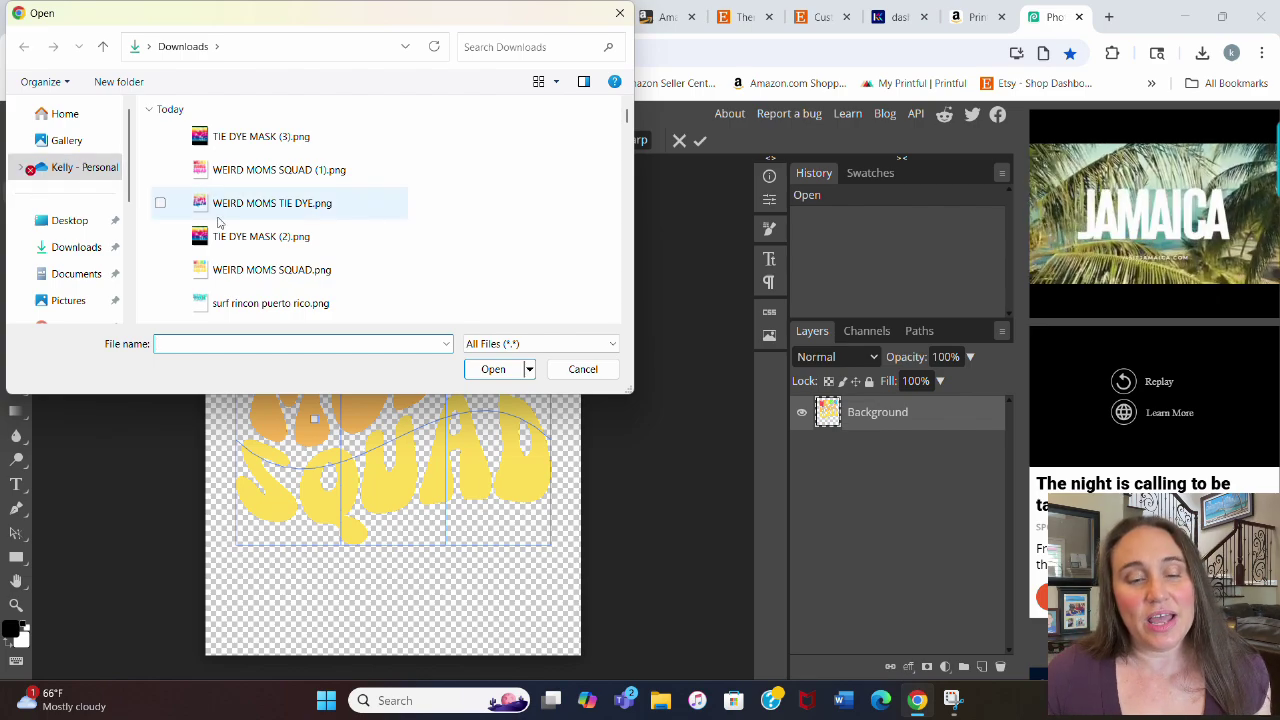
{"action": "left_click", "coordinate": [257, 146]}
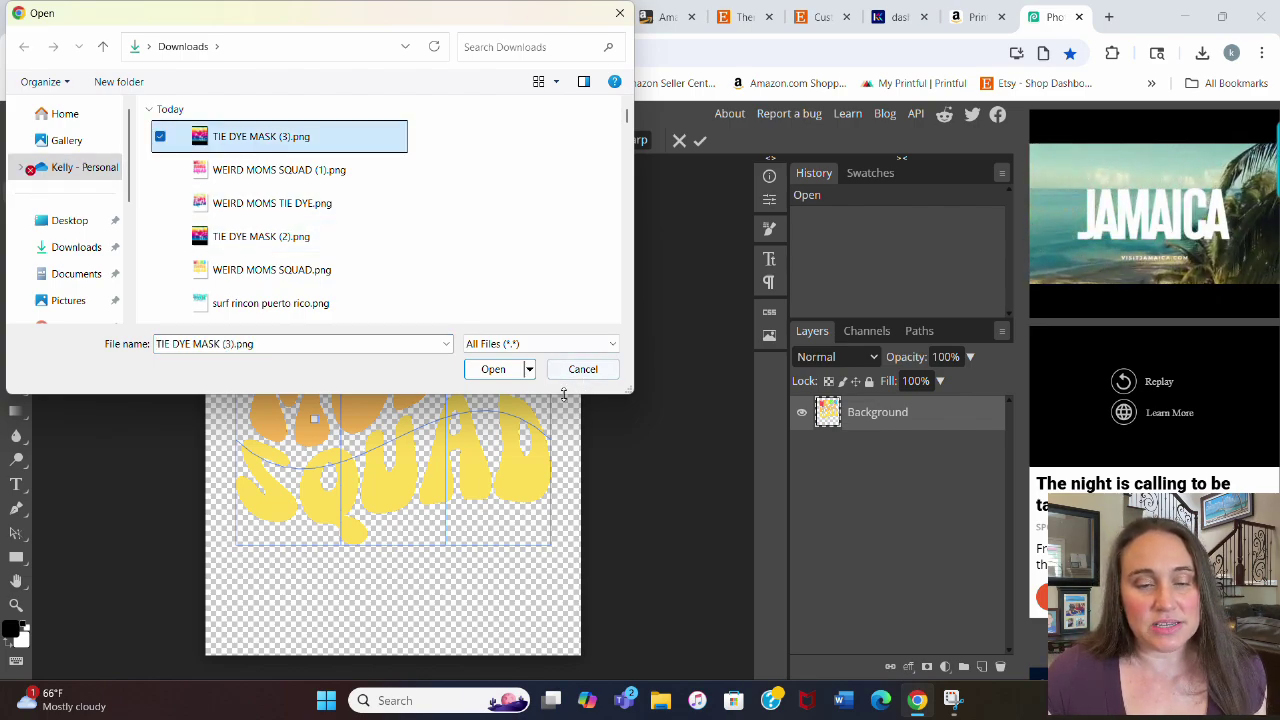
{"action": "left_click", "coordinate": [491, 369]}
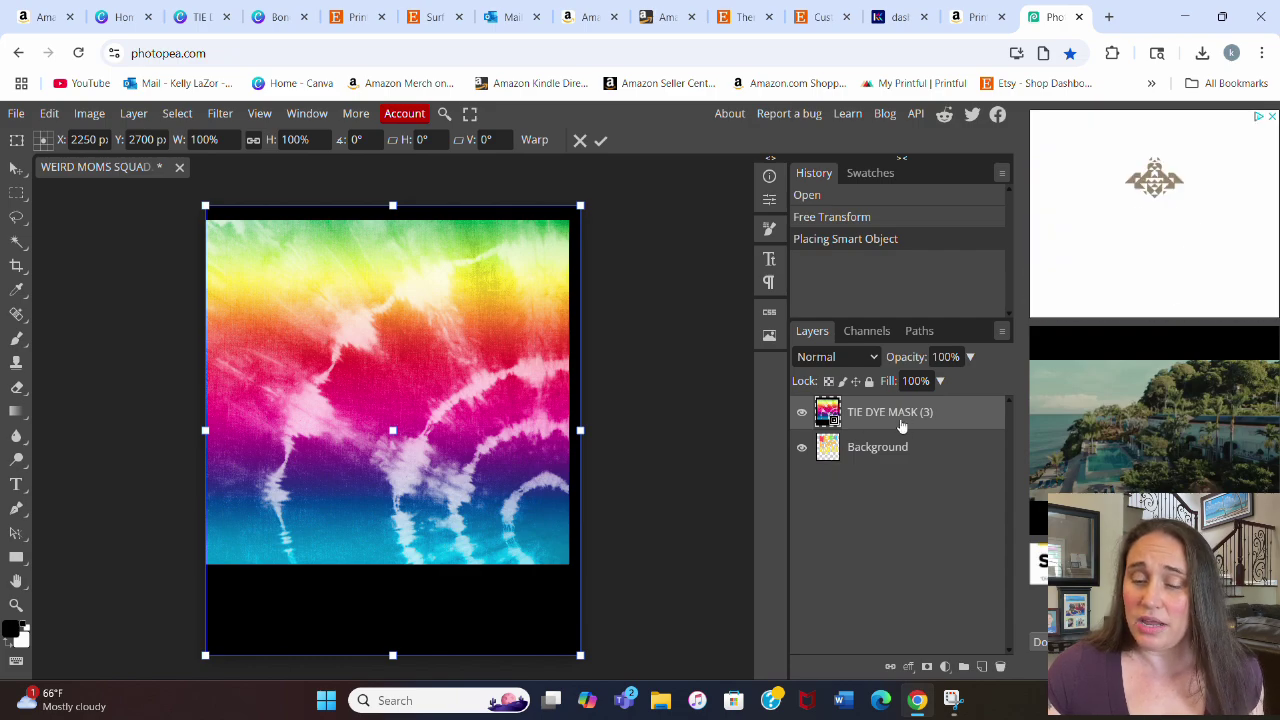
{"action": "left_click", "coordinate": [131, 115]}
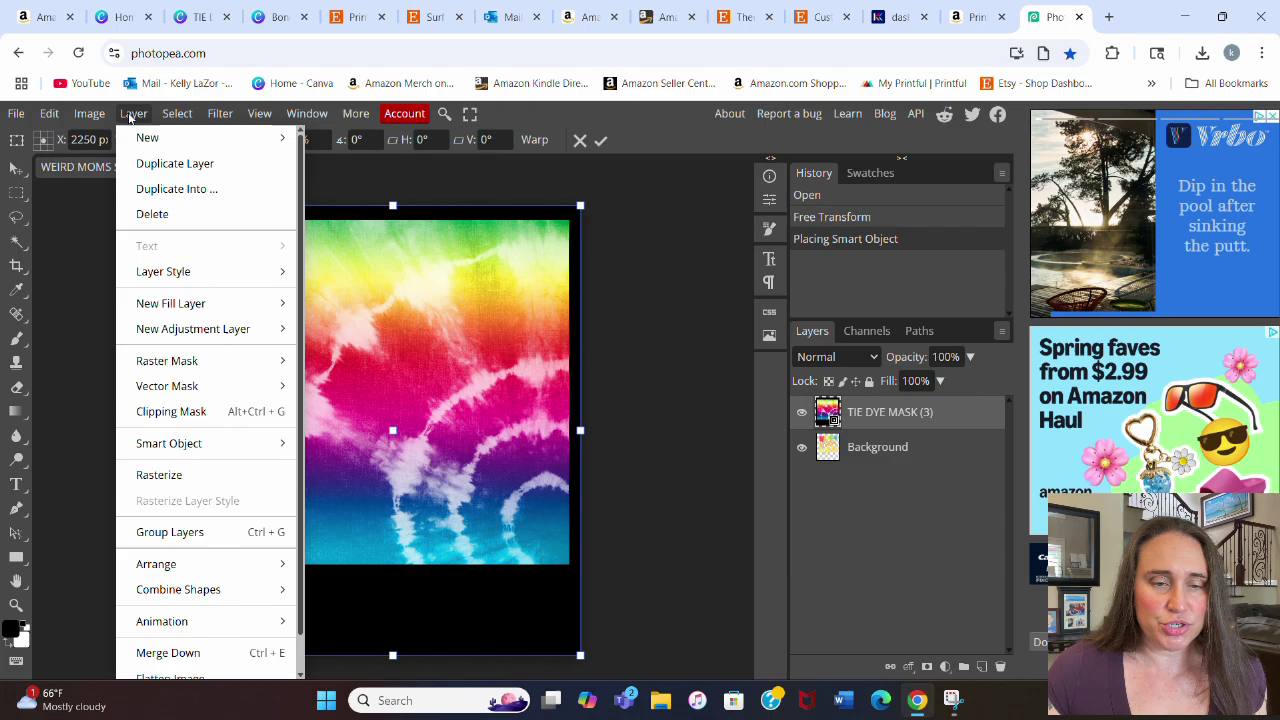
{"action": "left_click", "coordinate": [171, 412]}
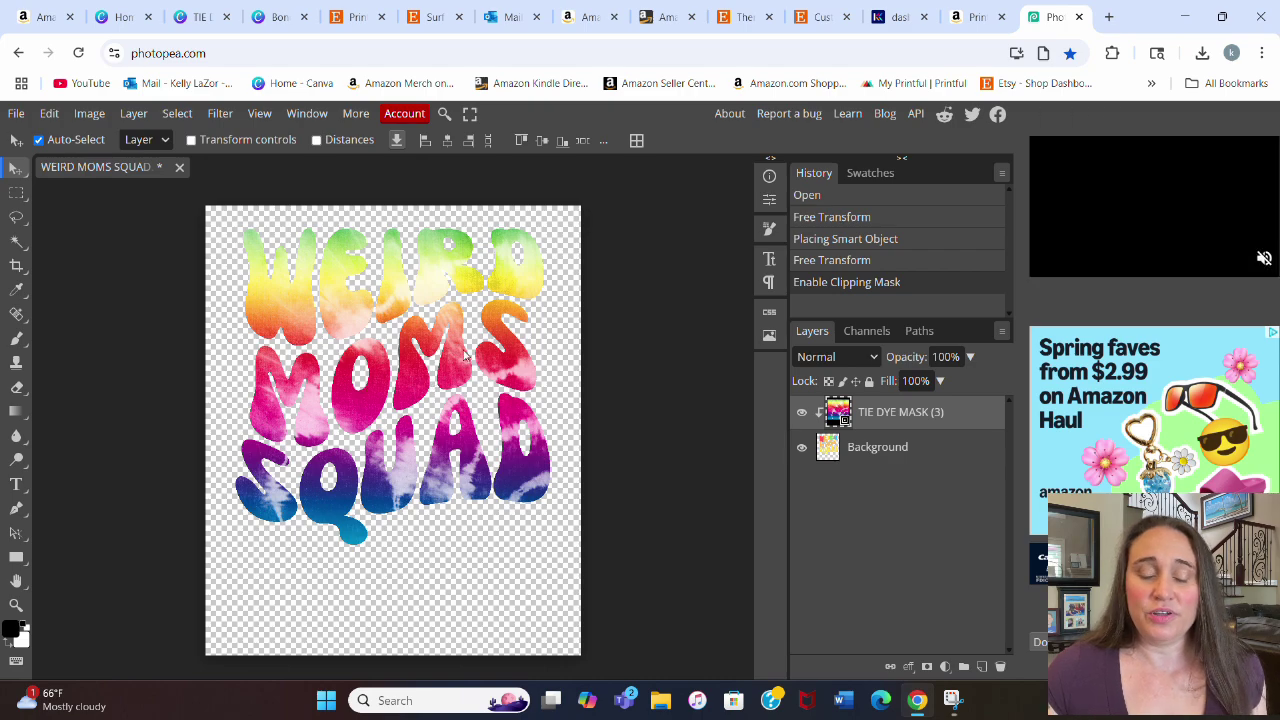
- Export the artwork as a 4500×5400 PNG named WEIRD MOMS TIE DYE
{"action": "left_click", "coordinate": [15, 114]}
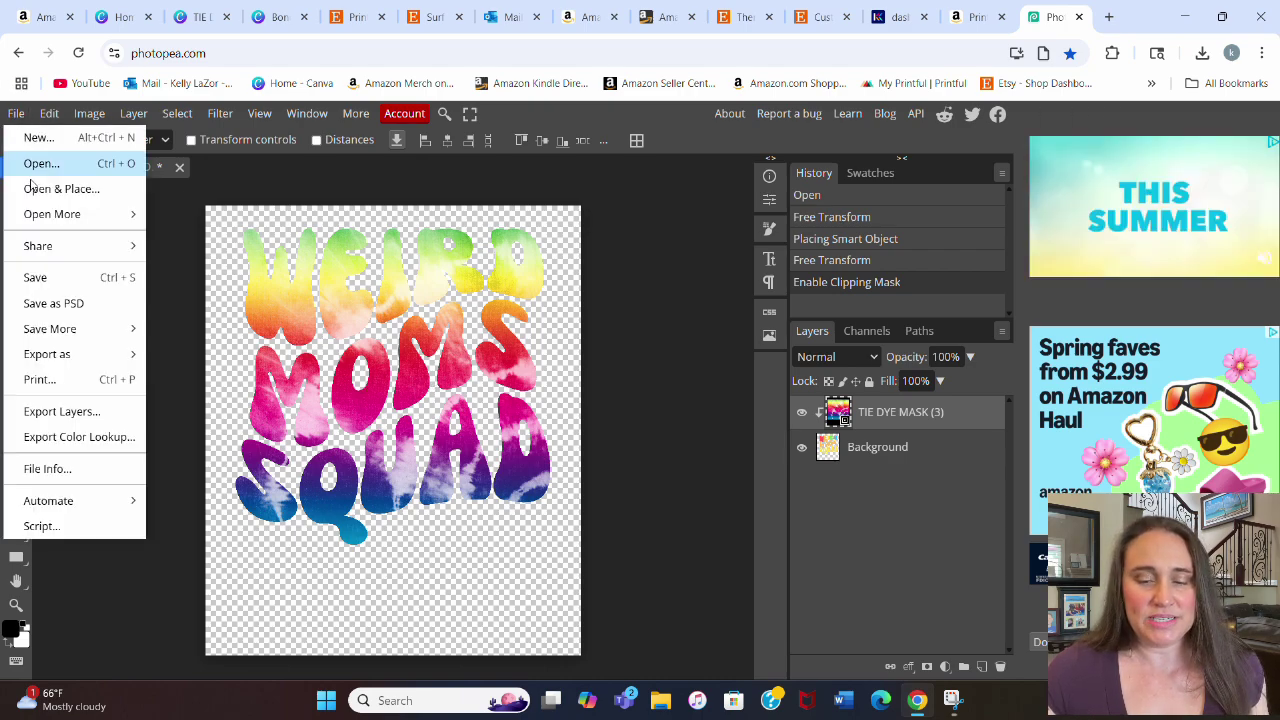
{"action": "mouse_move", "coordinate": [52, 358]}
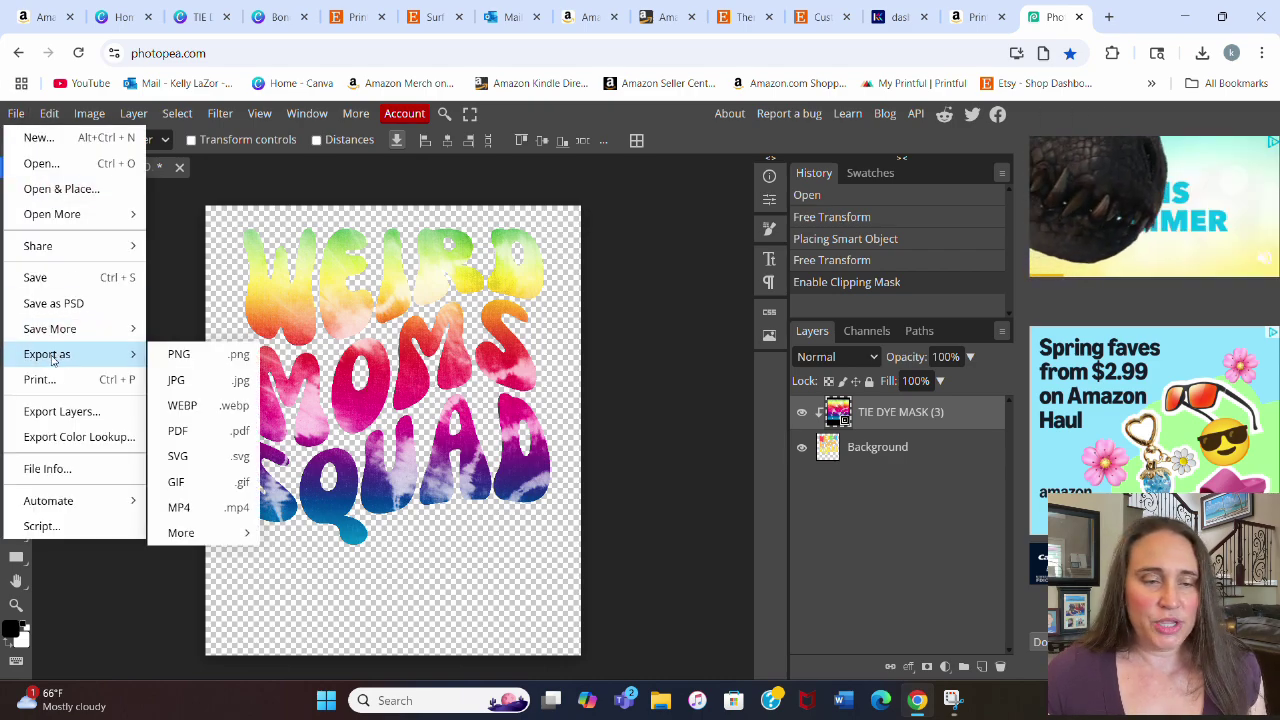
{"action": "left_click", "coordinate": [175, 360]}
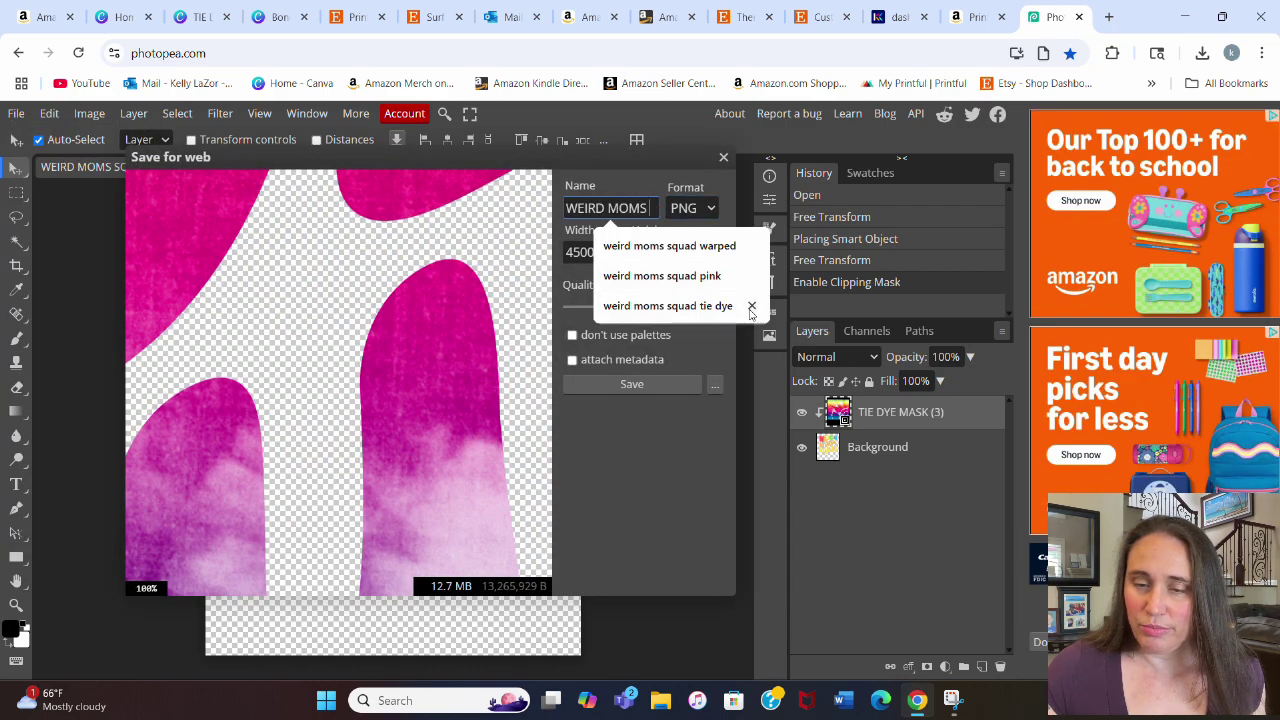
{"action": "left_click", "coordinate": [749, 306]}
{"action": "type", "text": "DYE"}
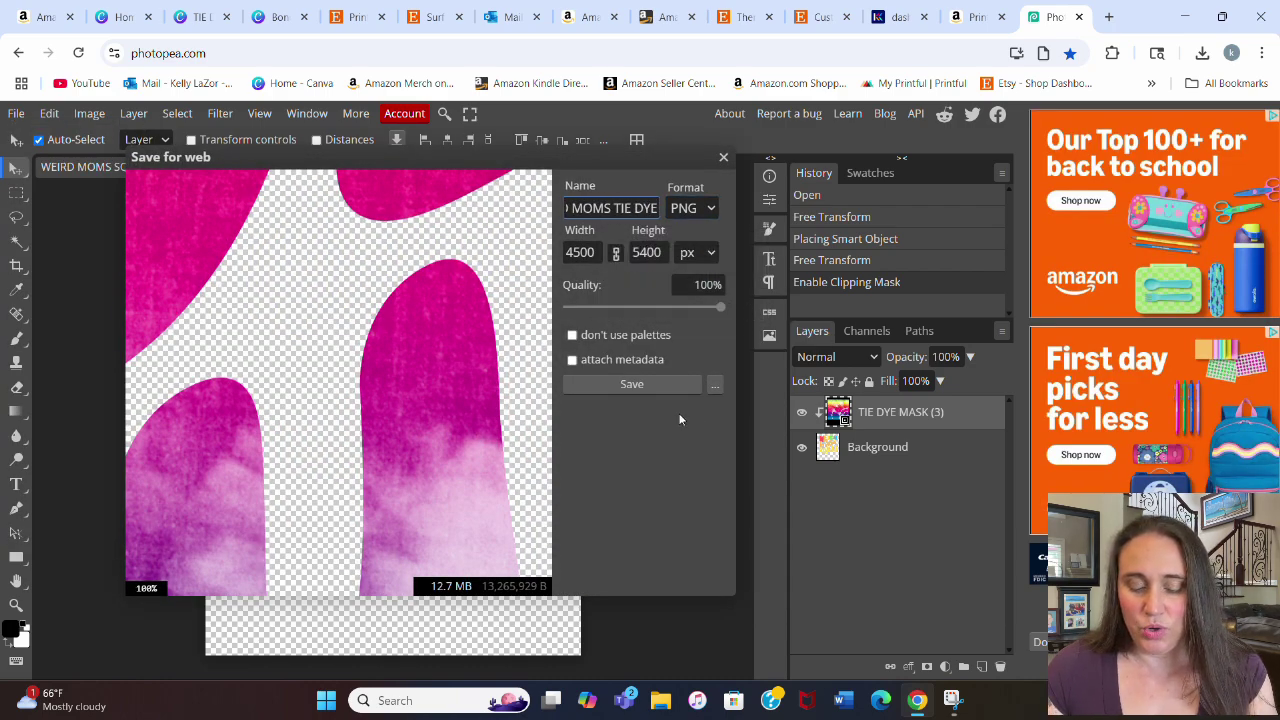
{"action": "left_click", "coordinate": [636, 388]}
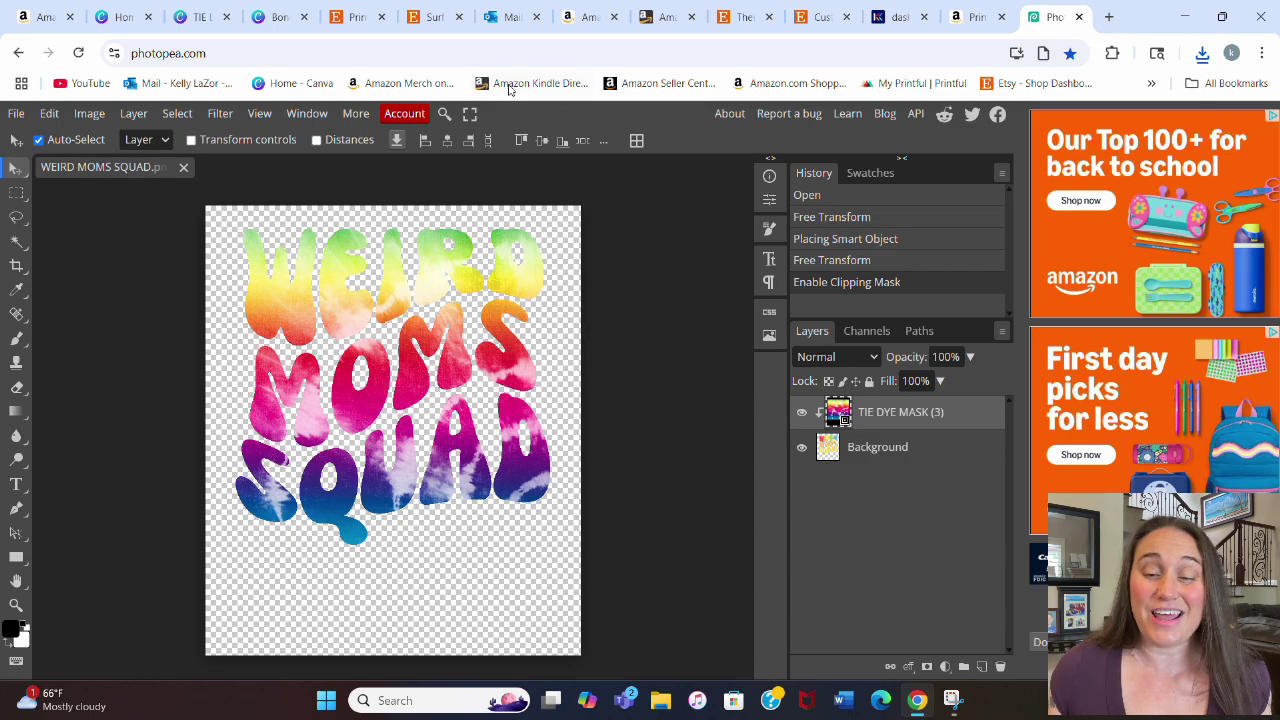
- Back in Canva's TIE DYE MASK design, upload WEIRD MOMS TIE DYE (1).png from Downloads
{"action": "left_click", "coordinate": [207, 20]}
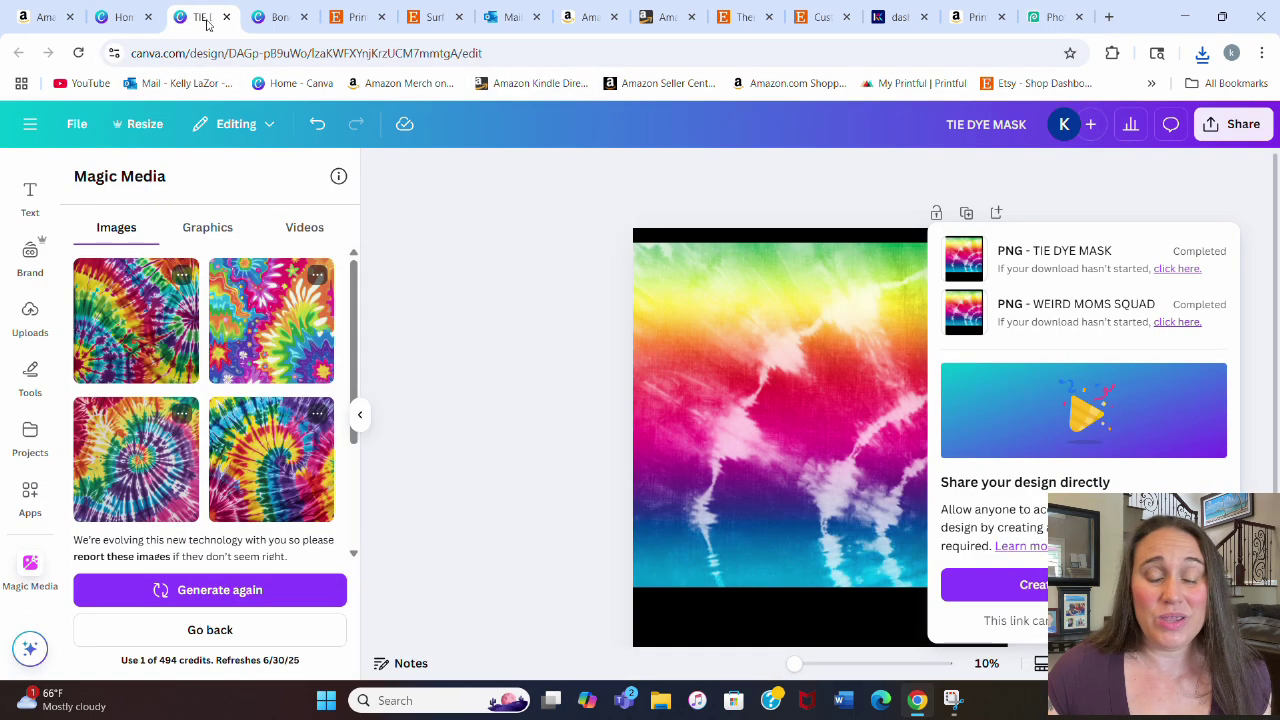
{"action": "left_click", "coordinate": [608, 405]}
{"action": "left_click", "coordinate": [30, 318]}
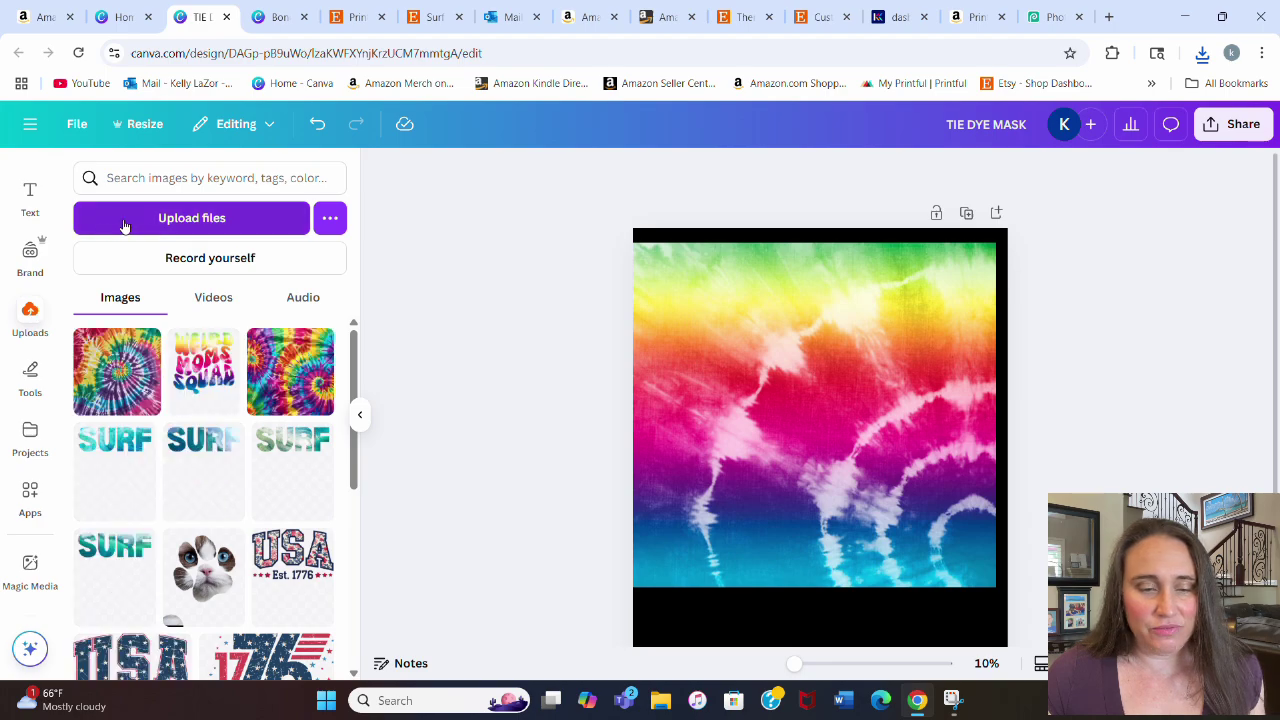
{"action": "left_click", "coordinate": [146, 226]}
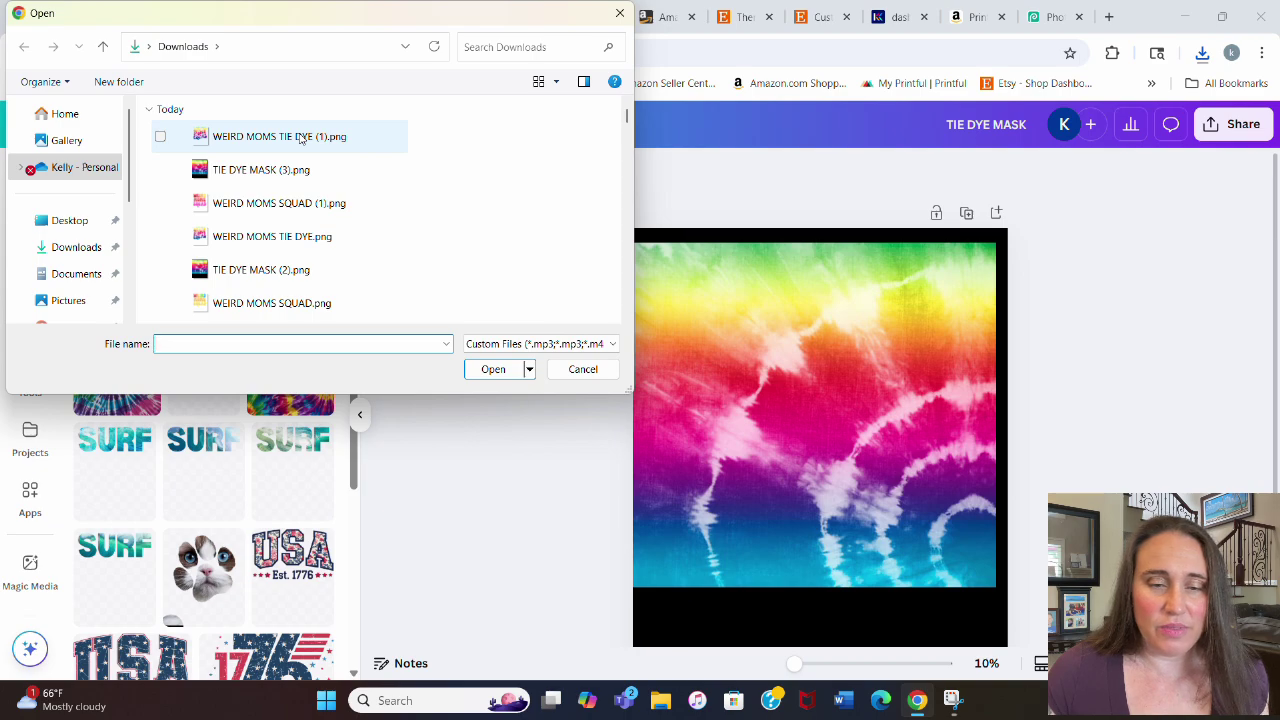
{"action": "left_click", "coordinate": [303, 140]}
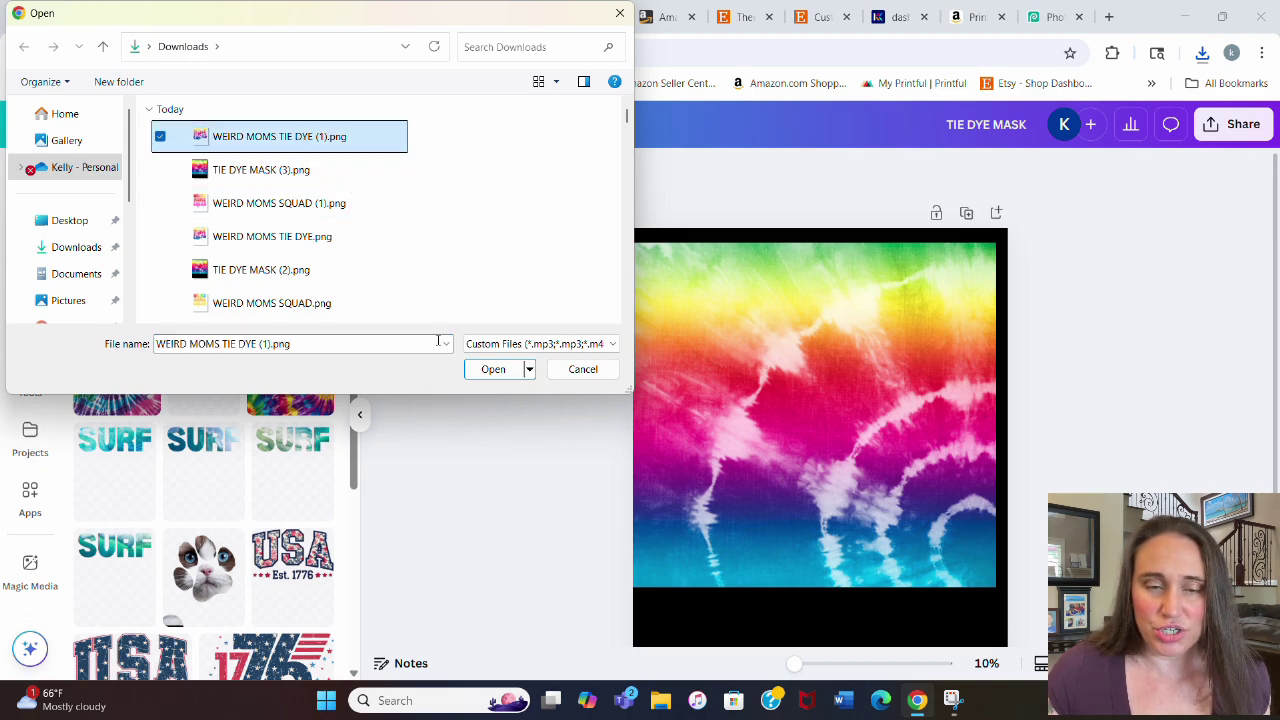
{"action": "left_click", "coordinate": [490, 370]}
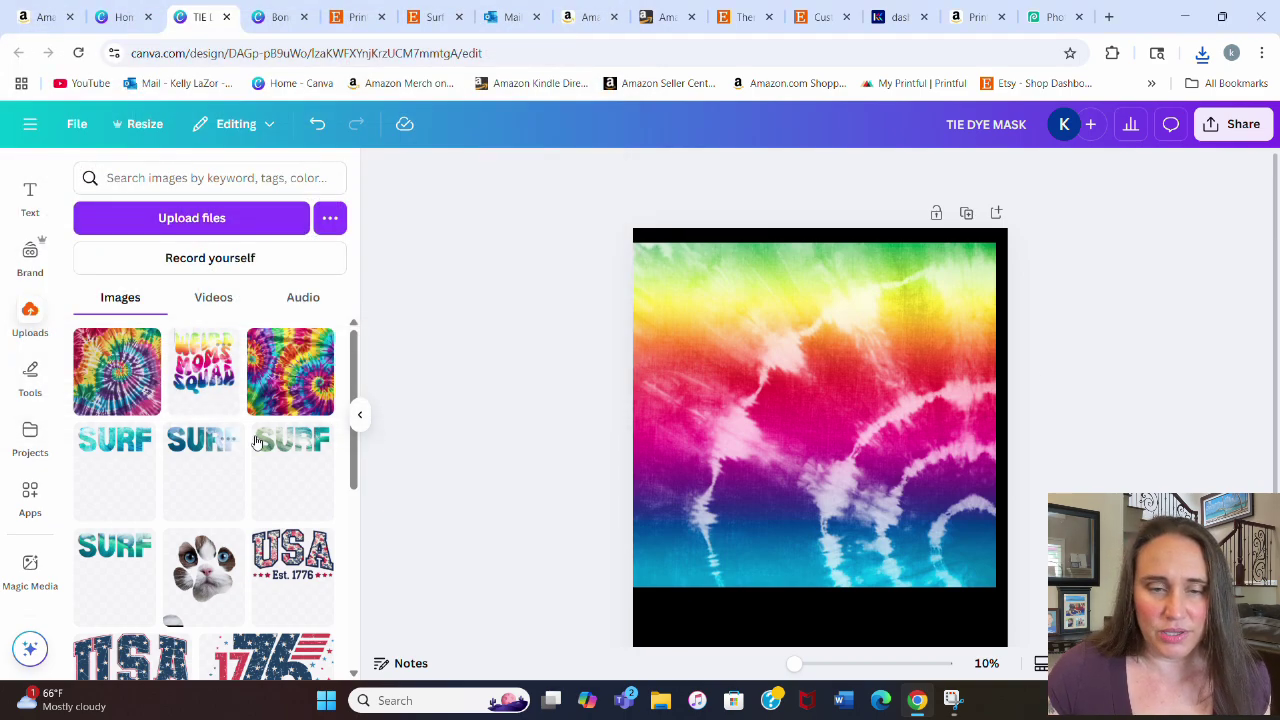
- Add a new page and insert the uploaded tie-dye WEIRD MOMS SQUAD image
{"action": "scroll", "coordinate": [1010, 330], "scroll_direction": "down", "scroll_amount": 2}
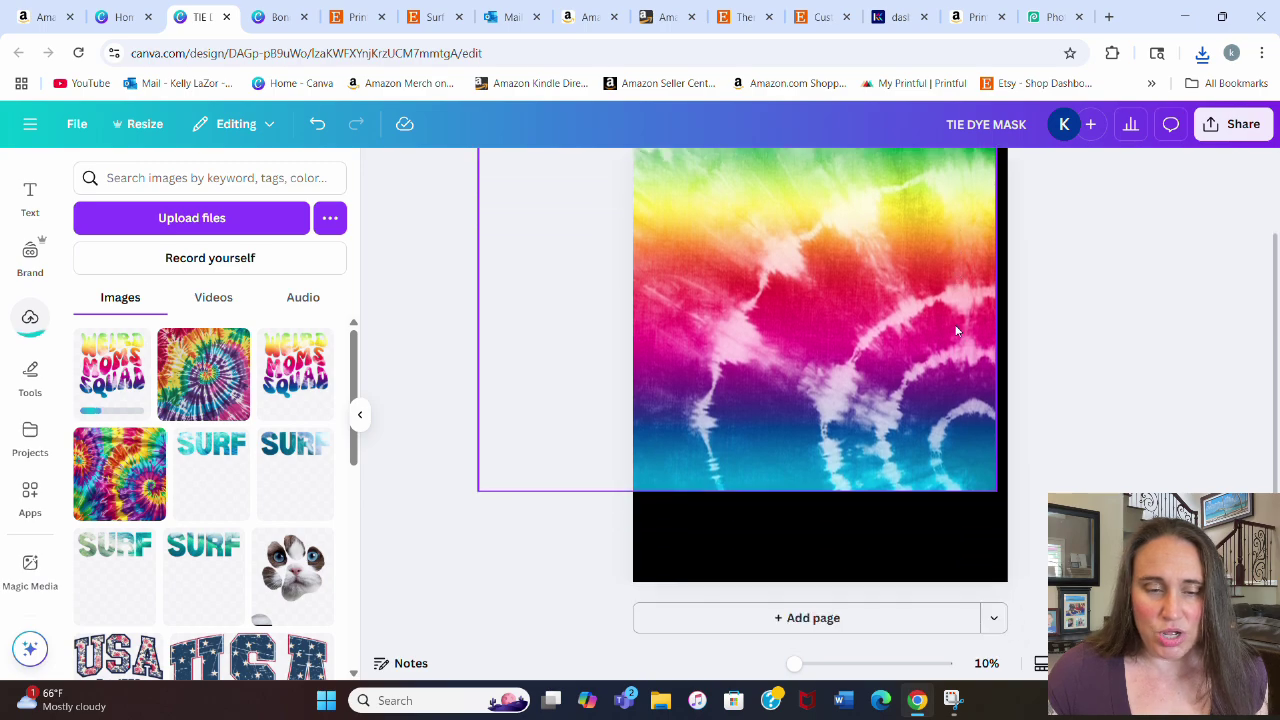
{"action": "left_click", "coordinate": [829, 632]}
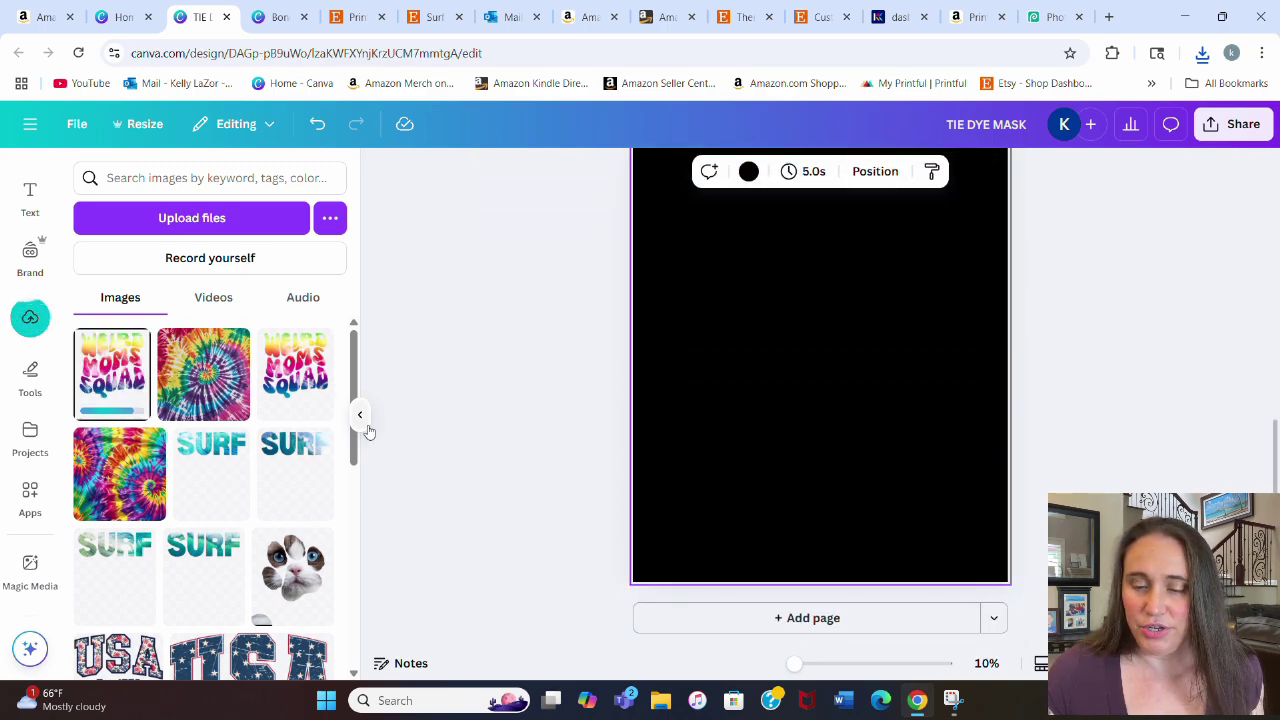
{"action": "left_click", "coordinate": [293, 375]}
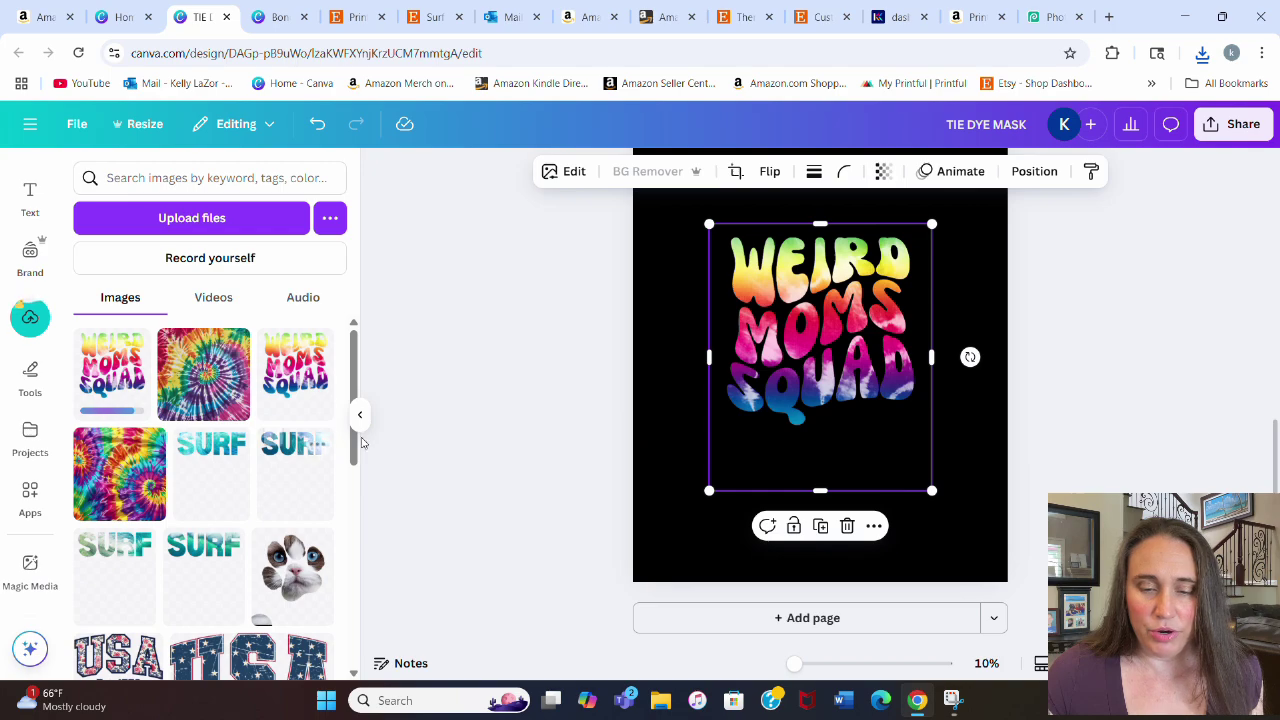
- Enlarge and reposition the lettering so it fills most of the black page
{"action": "left_click", "coordinate": [360, 415]}
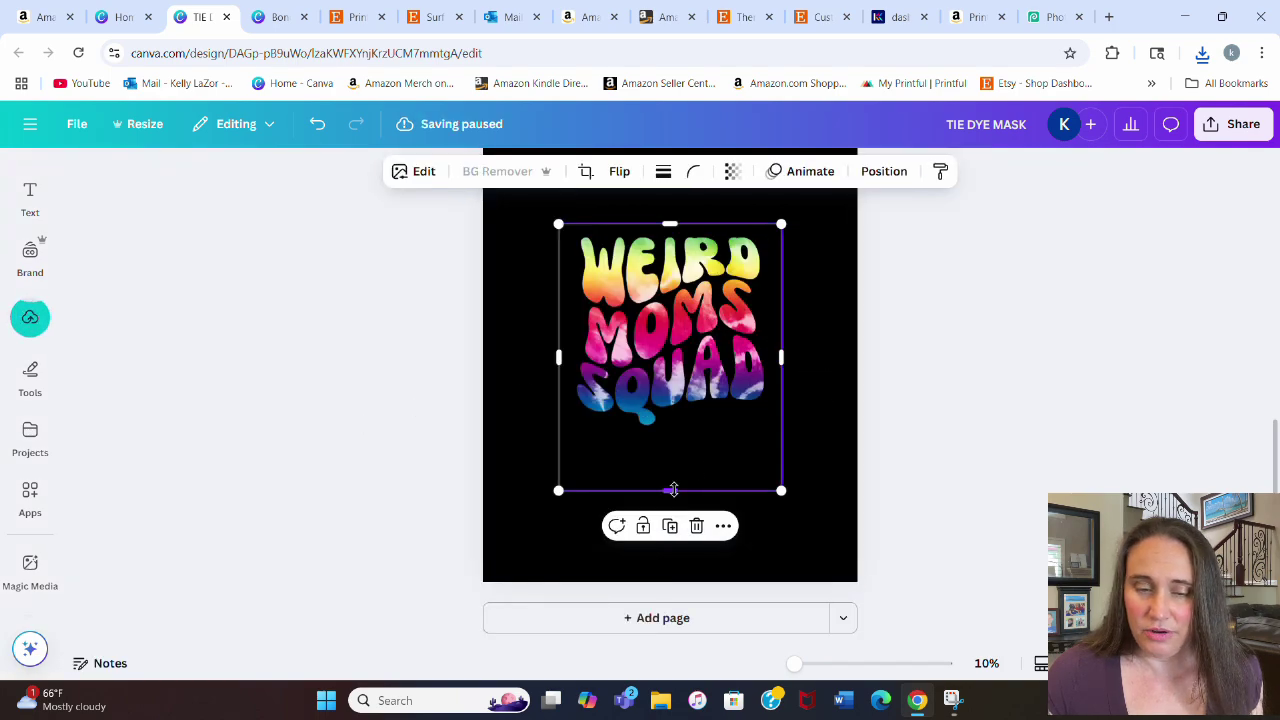
{"action": "left_click_drag", "start_coordinate": [670, 490], "coordinate": [680, 449]}
{"action": "left_click_drag", "start_coordinate": [789, 443], "coordinate": [849, 506]}
{"action": "left_click", "coordinate": [892, 411]}
{"action": "scroll", "coordinate": [892, 411], "scroll_direction": "up", "scroll_amount": 2}
{"action": "mouse_move", "coordinate": [760, 475]}
{"action": "left_mouse_down"}
{"action": "mouse_move", "coordinate": [743, 443]}
{"action": "mouse_move", "coordinate": [782, 470]}
{"action": "left_mouse_up"}
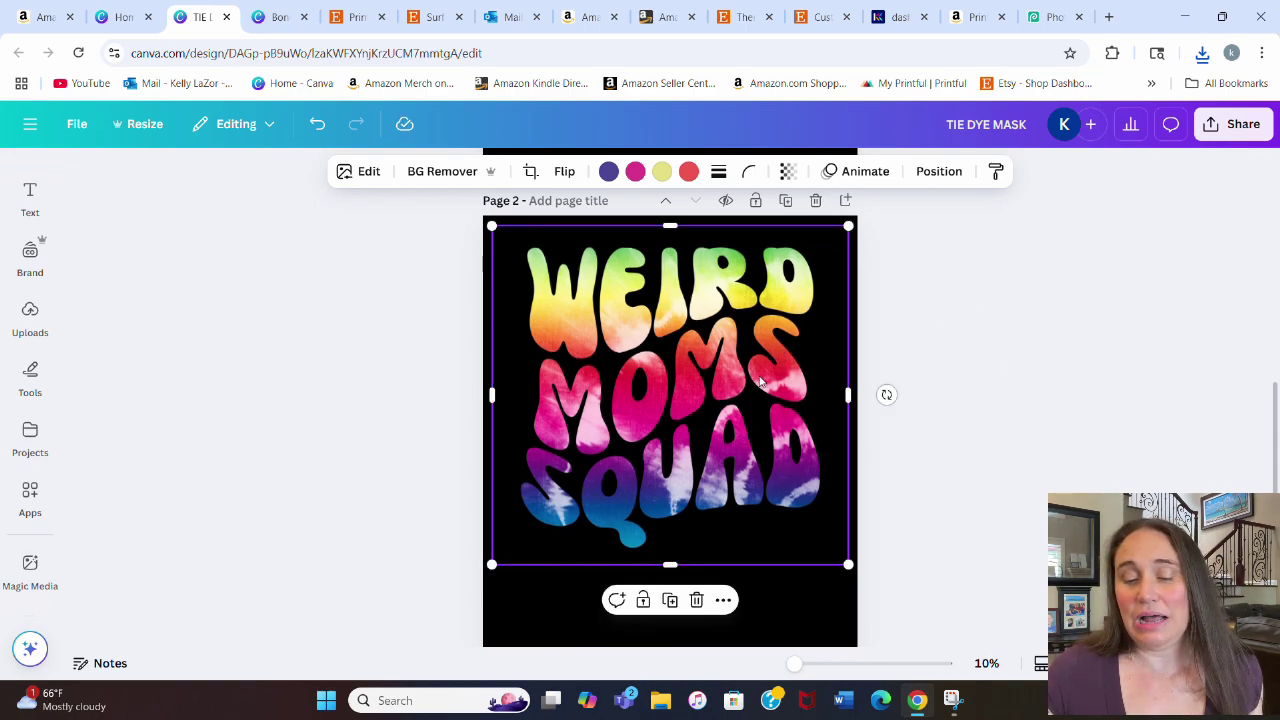
- Give the lettering a white #FFFFFF Outline shadow effect at size about 11
{"action": "left_click", "coordinate": [368, 172]}
{"action": "scroll", "coordinate": [90, 390], "scroll_direction": "down", "scroll_amount": 3}
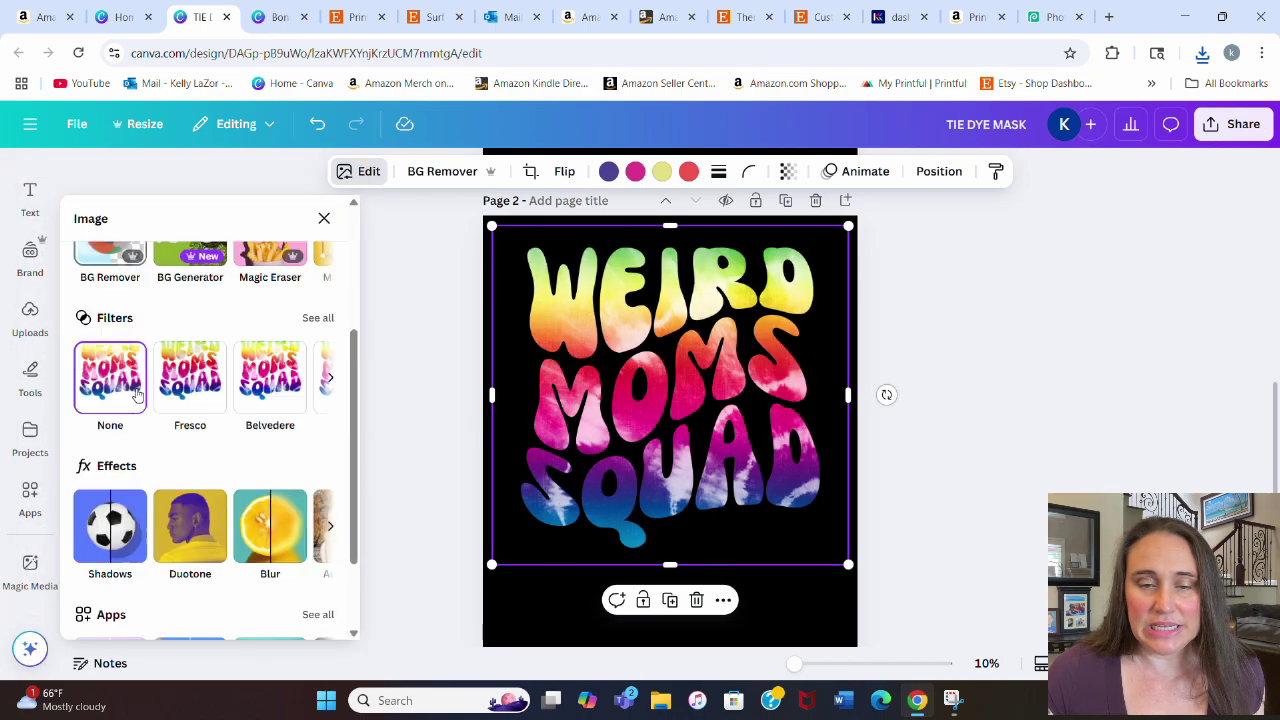
{"action": "left_click", "coordinate": [112, 508]}
{"action": "left_click", "coordinate": [278, 427]}
{"action": "scroll", "coordinate": [295, 330], "scroll_direction": "down", "scroll_amount": 1}
{"action": "scroll", "coordinate": [293, 304], "scroll_direction": "down", "scroll_amount": 2}
{"action": "left_click", "coordinate": [320, 547]}
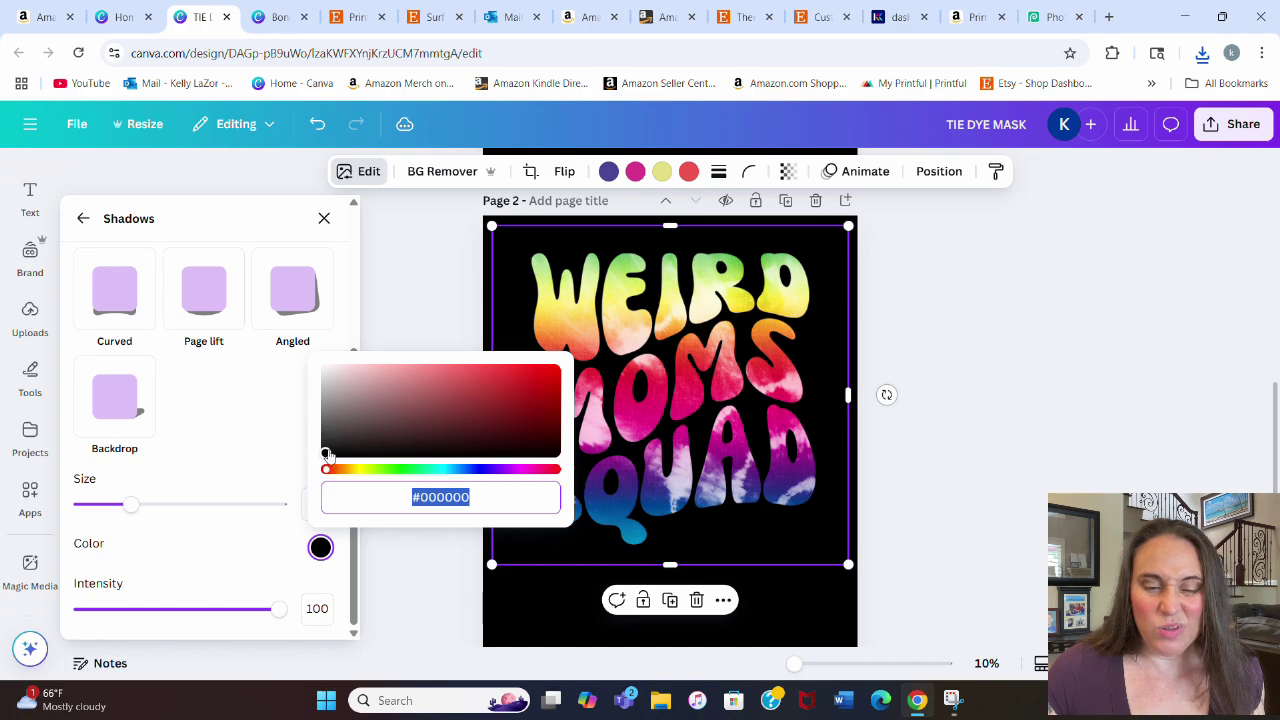
{"action": "left_click_drag", "start_coordinate": [327, 453], "coordinate": [251, 366]}
{"action": "left_click", "coordinate": [93, 508]}
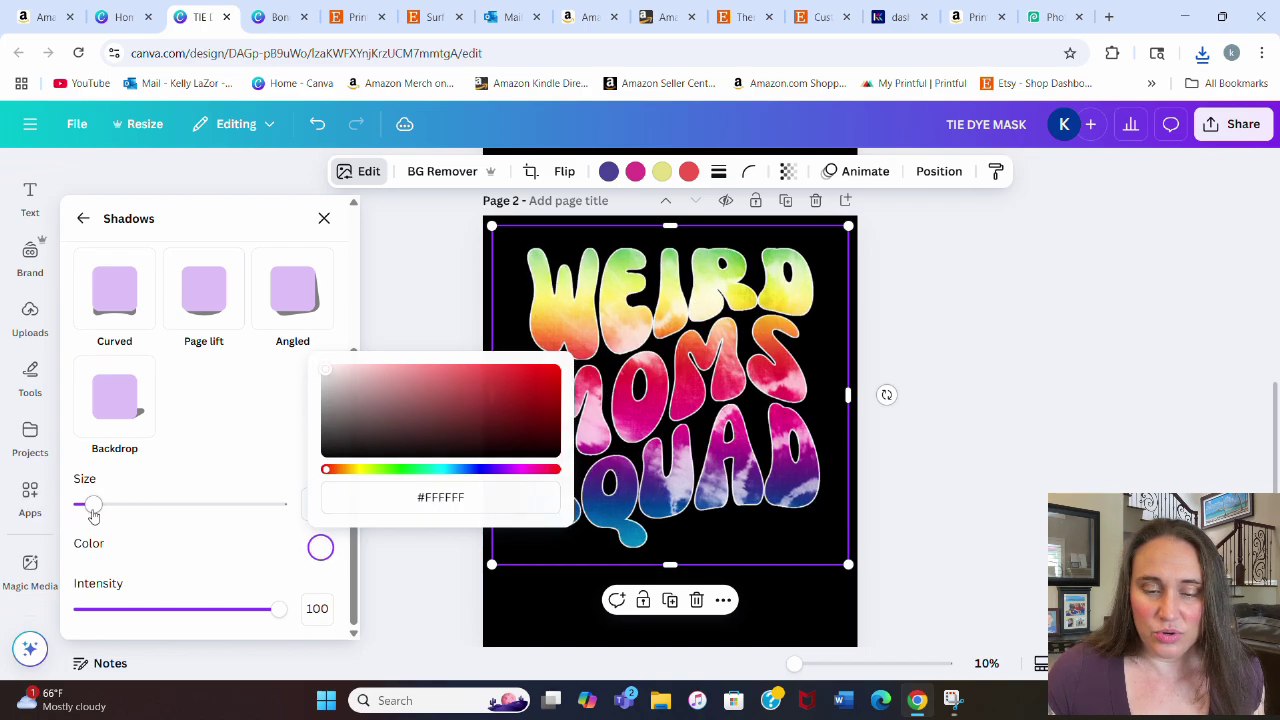
{"action": "left_click_drag", "start_coordinate": [93, 512], "coordinate": [104, 508]}
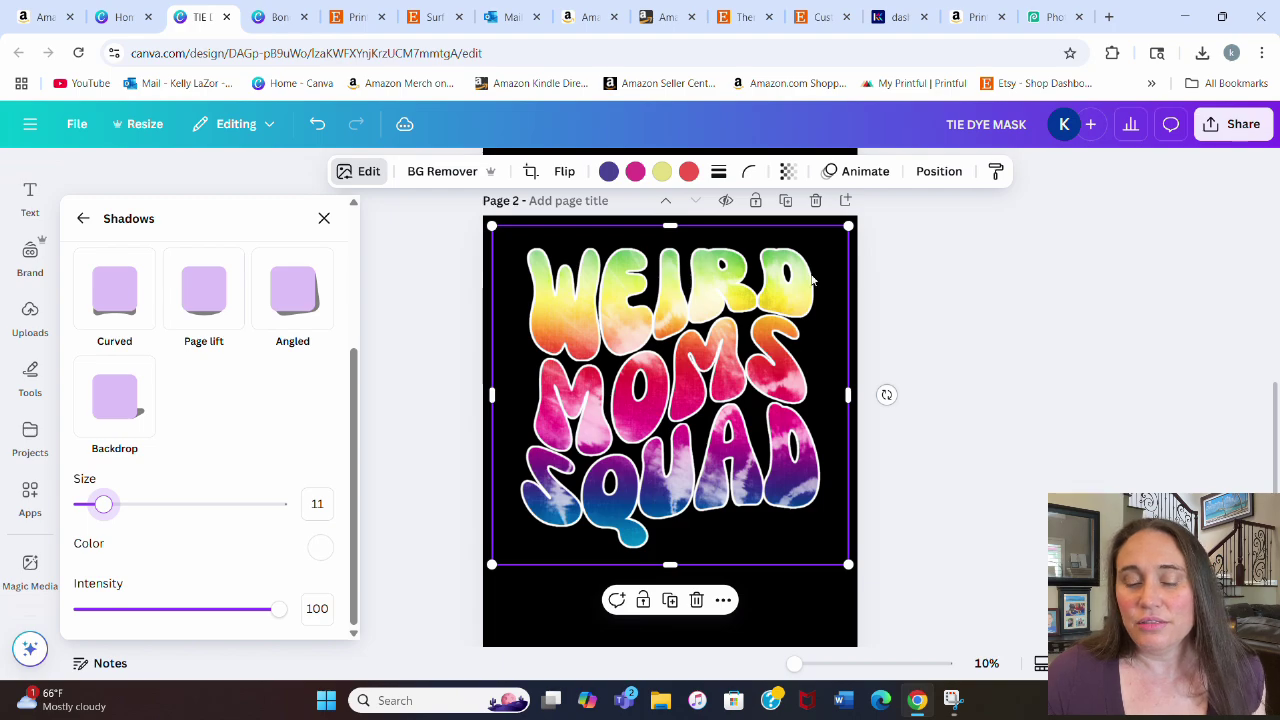
{"action": "left_click", "coordinate": [940, 304]}
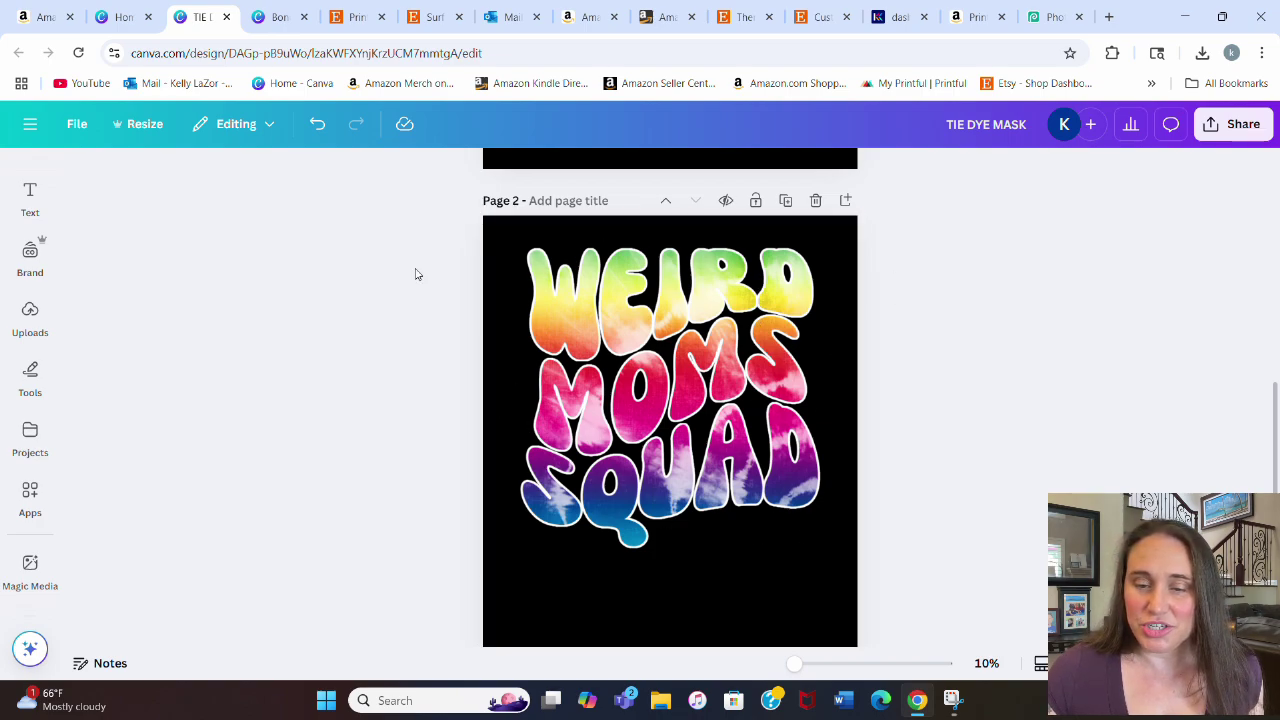
{"action": "left_click", "coordinate": [830, 295]}
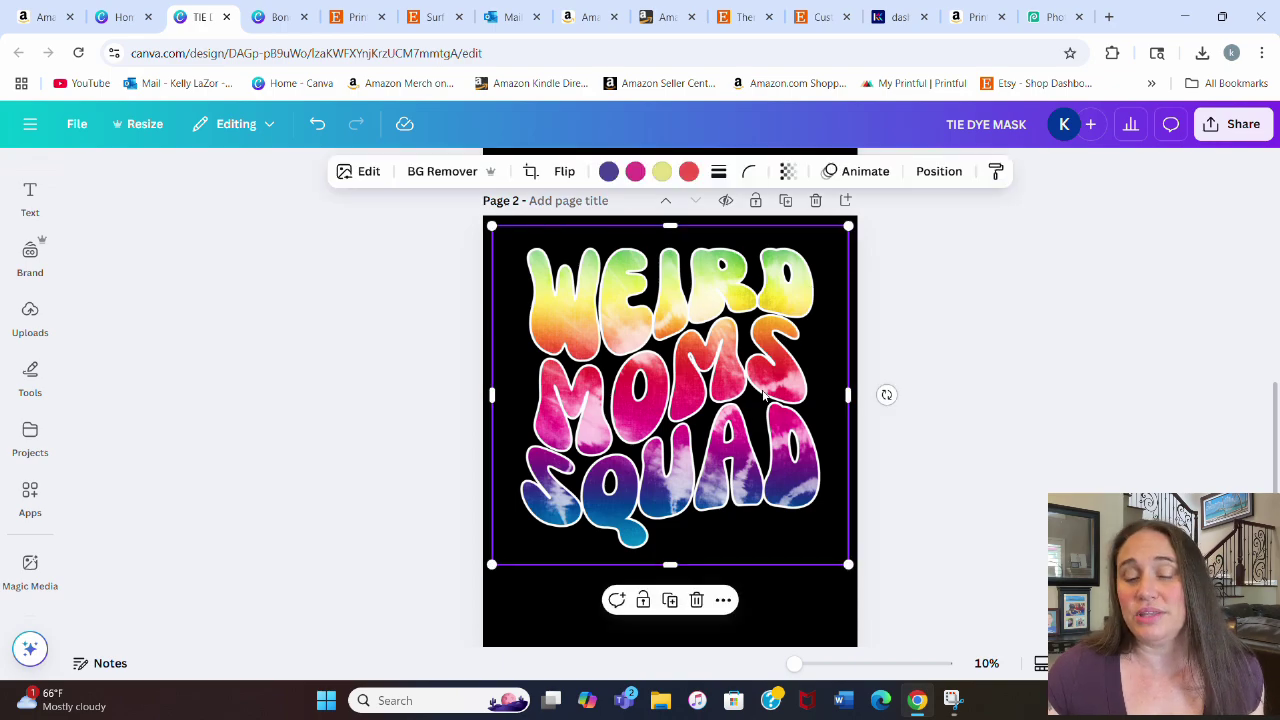
- Adjust the lettering to Vibrance 38 and Saturation 44
{"action": "left_click", "coordinate": [364, 171]}
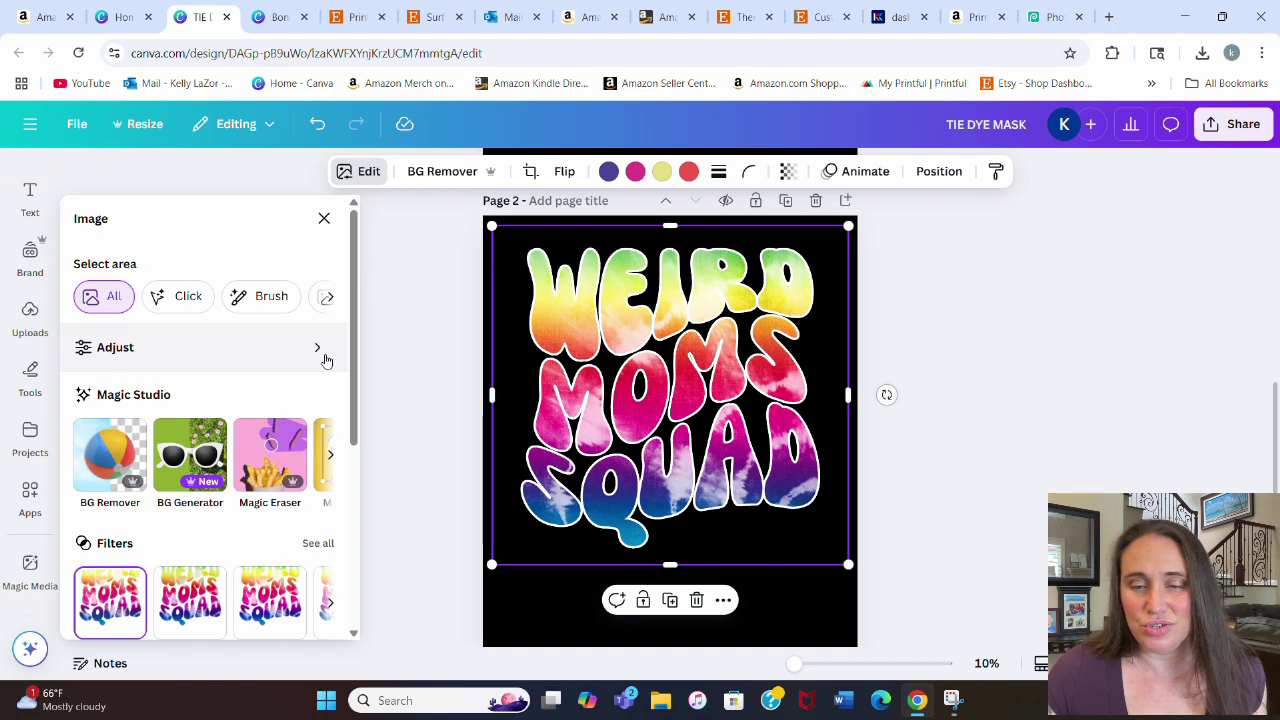
{"action": "left_click", "coordinate": [318, 350]}
{"action": "scroll", "coordinate": [238, 350], "scroll_direction": "down", "scroll_amount": 5}
{"action": "scroll", "coordinate": [237, 369], "scroll_direction": "down", "scroll_amount": 3}
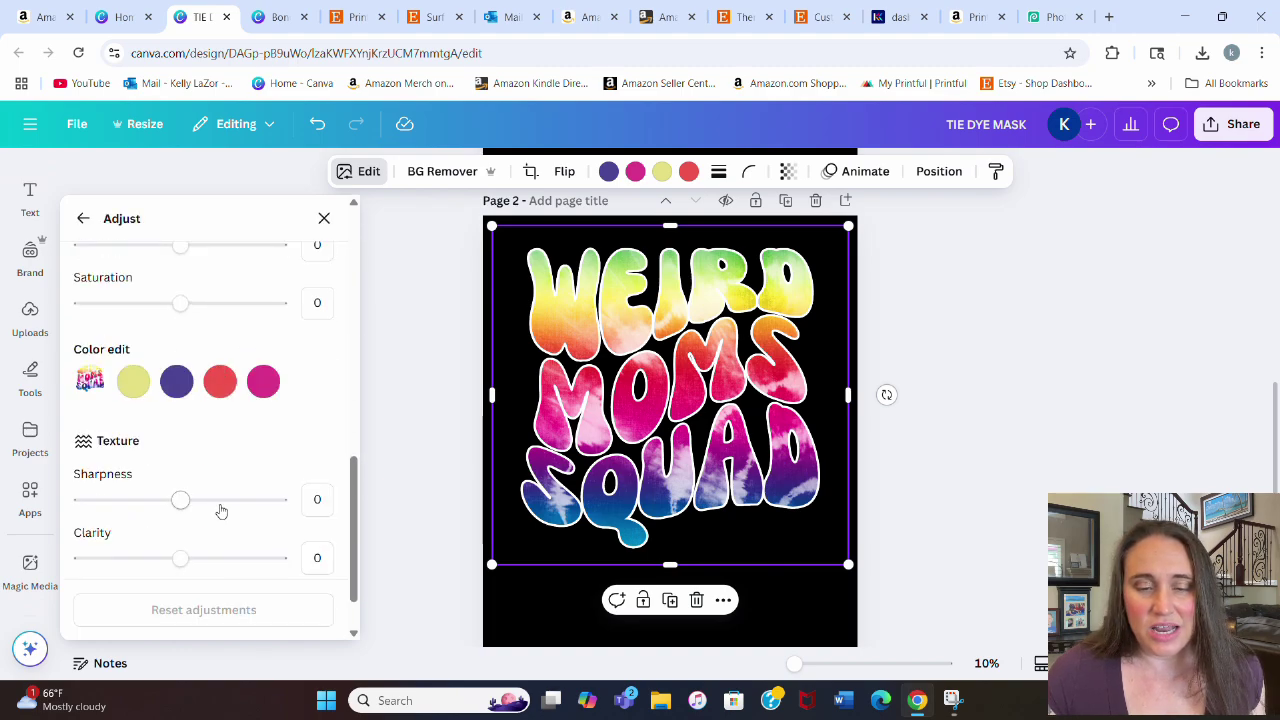
{"action": "left_click", "coordinate": [240, 303]}
{"action": "left_click", "coordinate": [238, 247]}
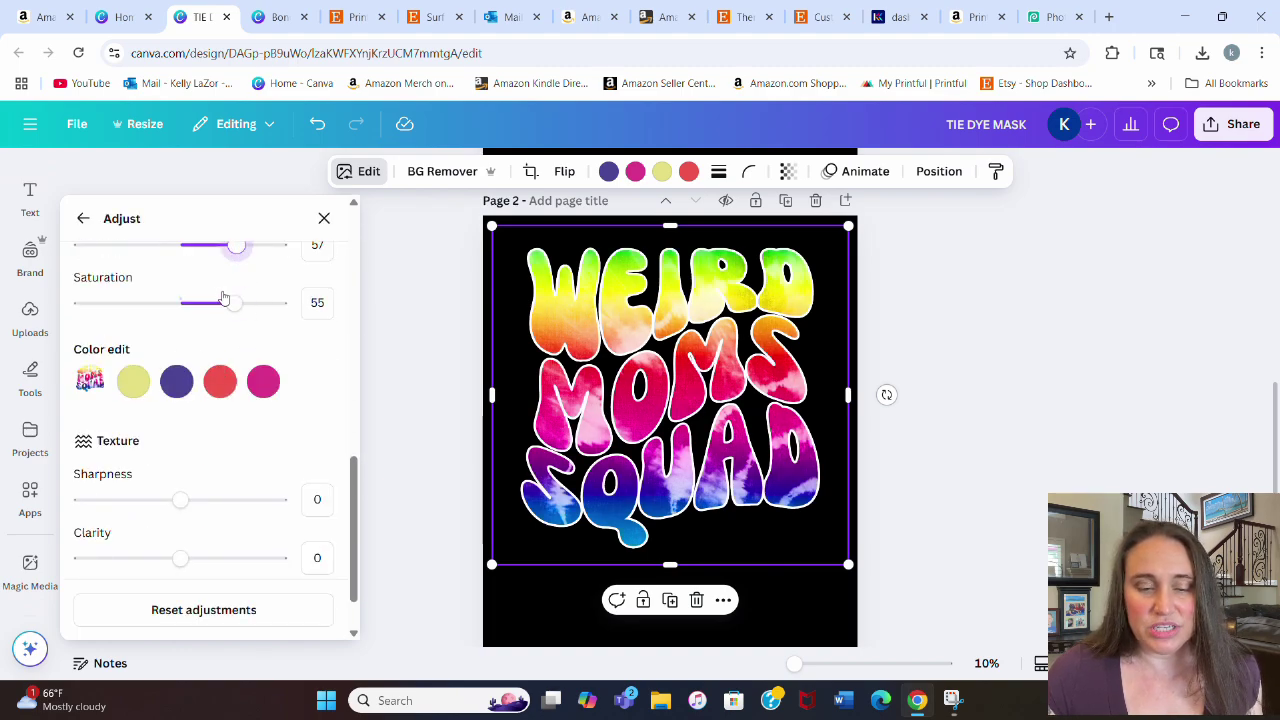
{"action": "scroll", "coordinate": [230, 403], "scroll_direction": "up", "scroll_amount": 2}
{"action": "left_click_drag", "start_coordinate": [228, 415], "coordinate": [219, 414]}
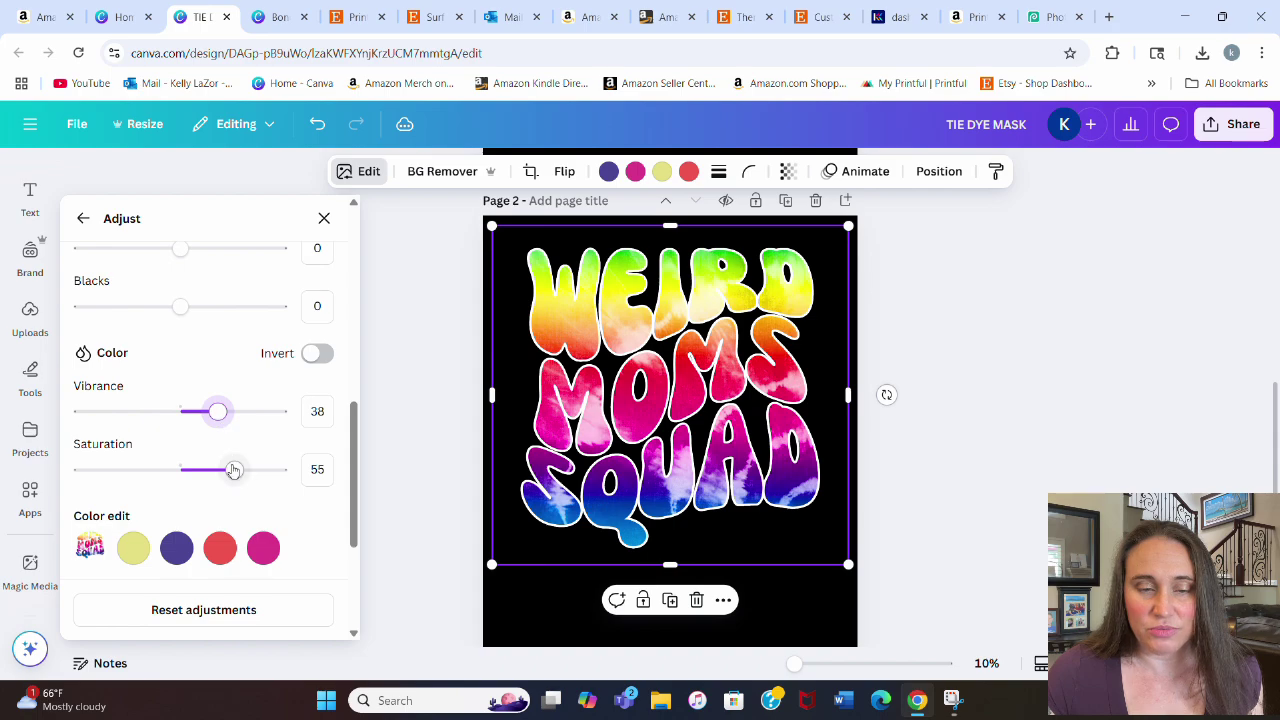
{"action": "left_click_drag", "start_coordinate": [231, 469], "coordinate": [228, 472]}
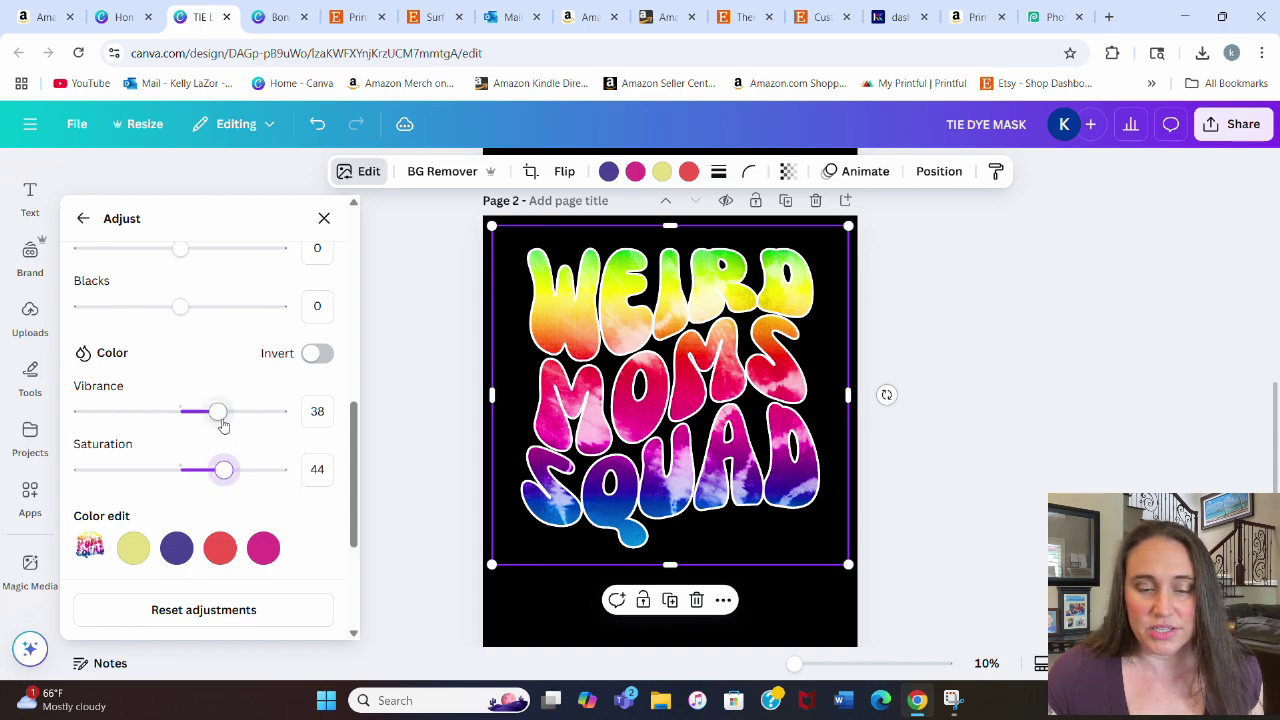
{"action": "scroll", "coordinate": [223, 423], "scroll_direction": "up", "scroll_amount": 3}
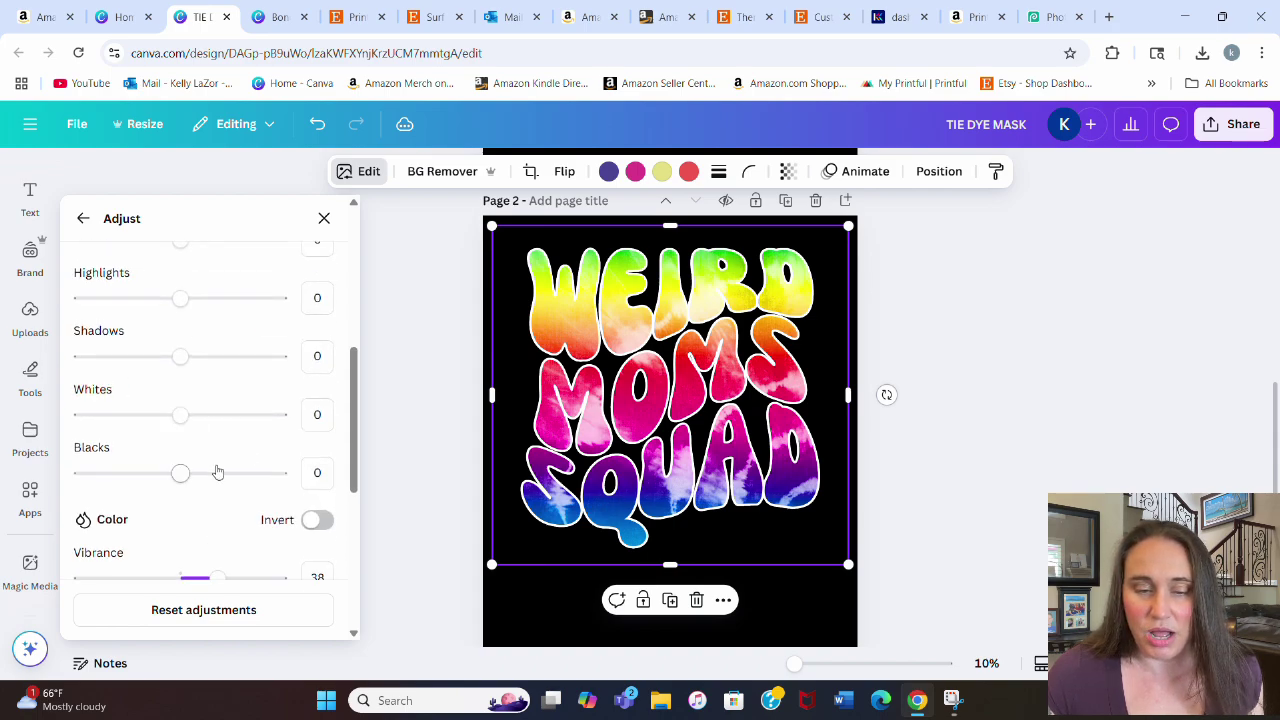
{"action": "scroll", "coordinate": [214, 471], "scroll_direction": "up", "scroll_amount": 5}
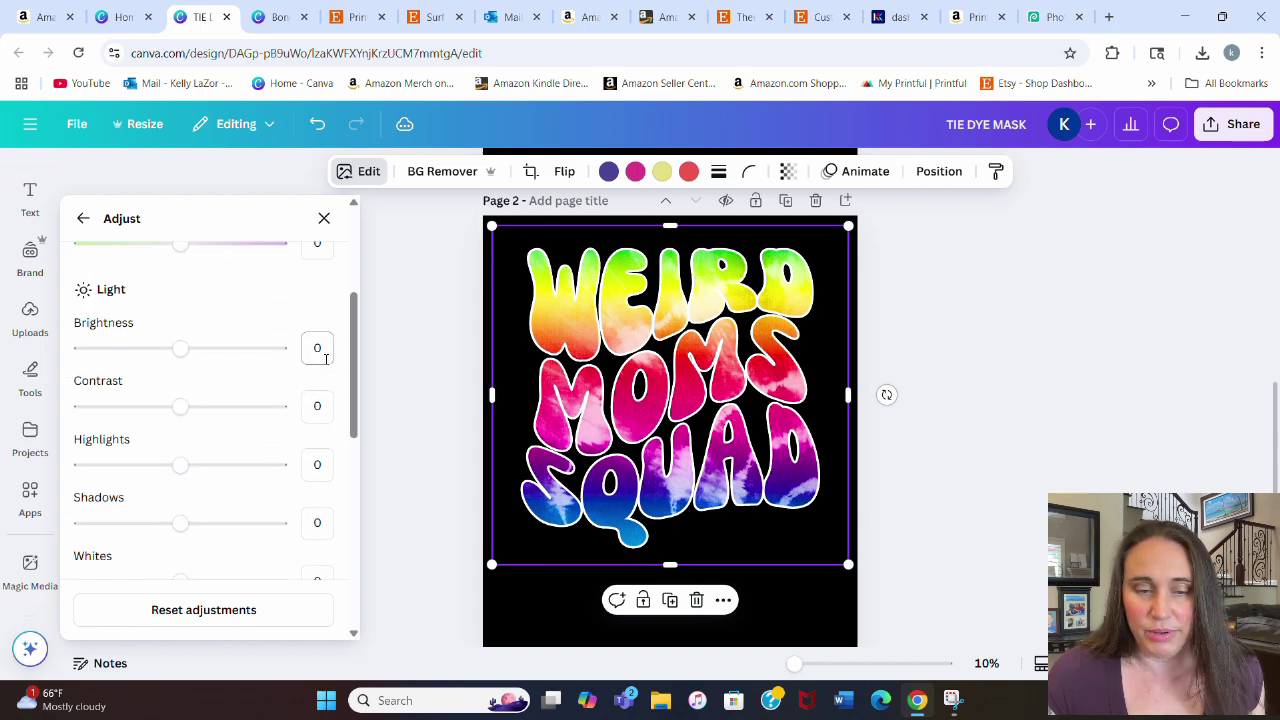
{"action": "left_click", "coordinate": [83, 218]}
- Try the Heatwave and Outrun filters, then settle on no filter
{"action": "scroll", "coordinate": [230, 440], "scroll_direction": "down", "scroll_amount": 3}
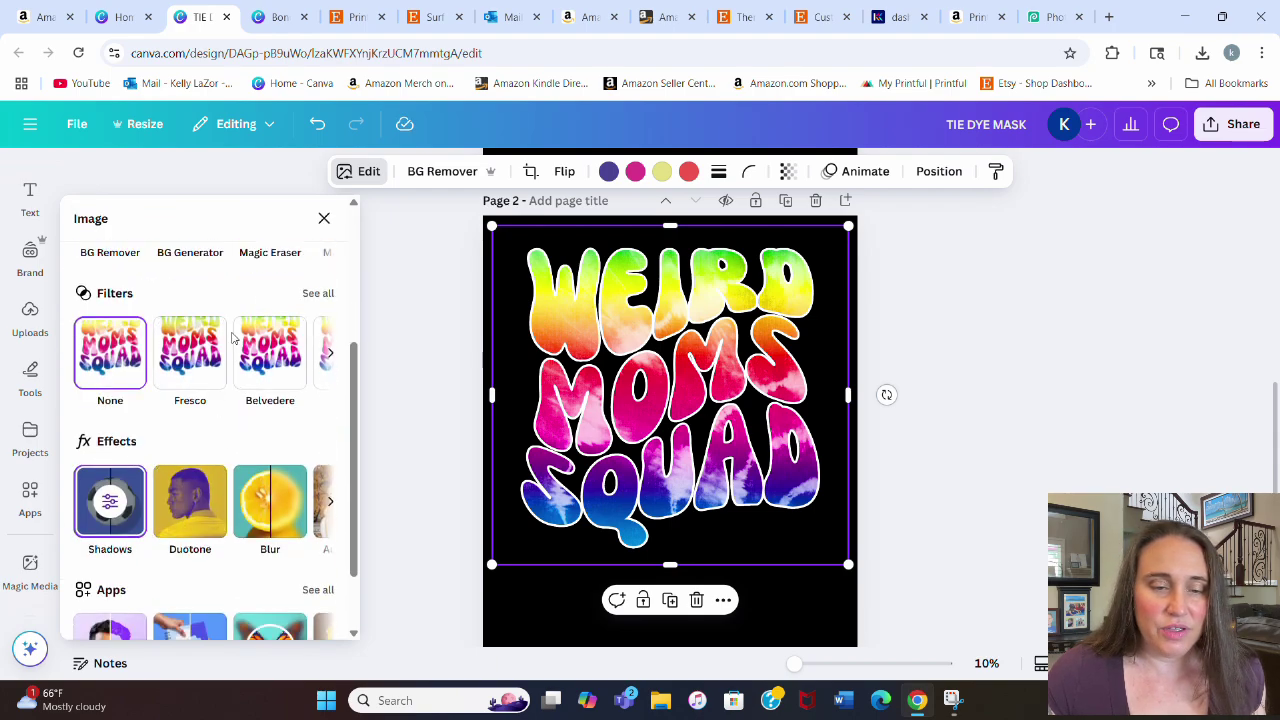
{"action": "left_click", "coordinate": [317, 293]}
{"action": "scroll", "coordinate": [232, 437], "scroll_direction": "down", "scroll_amount": 6}
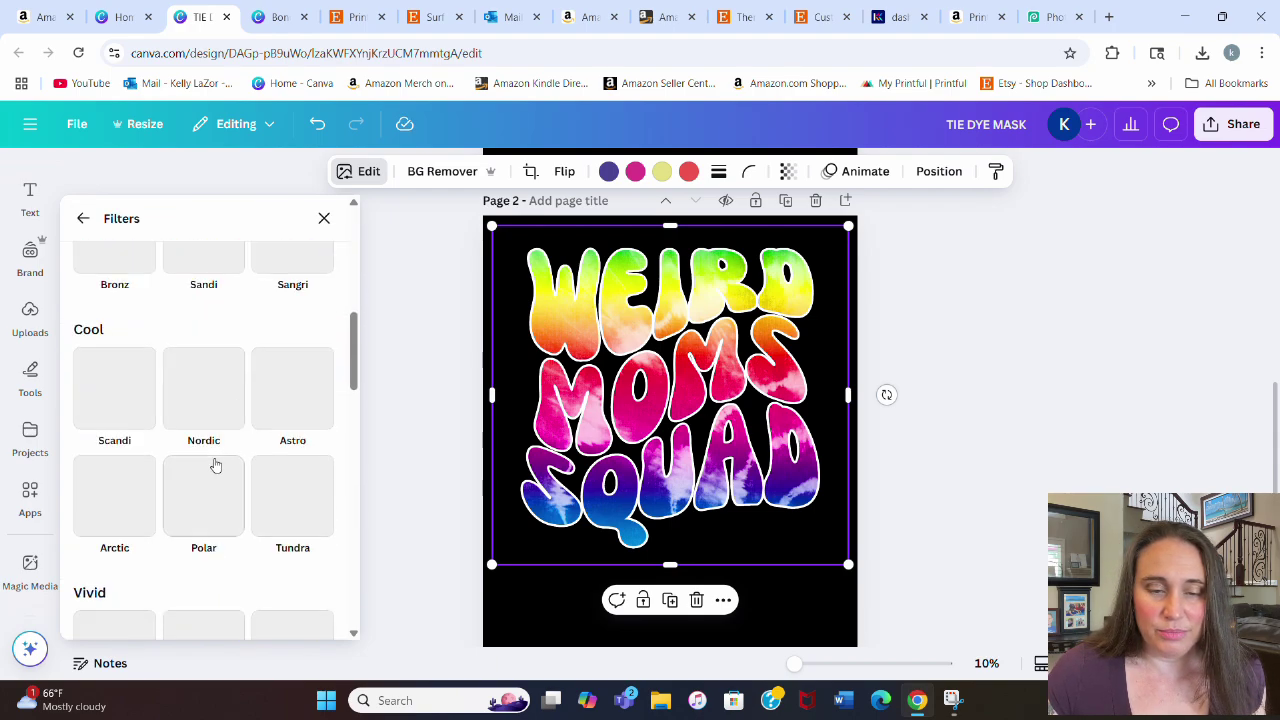
{"action": "scroll", "coordinate": [208, 420], "scroll_direction": "down", "scroll_amount": 8}
{"action": "scroll", "coordinate": [225, 397], "scroll_direction": "down", "scroll_amount": 3}
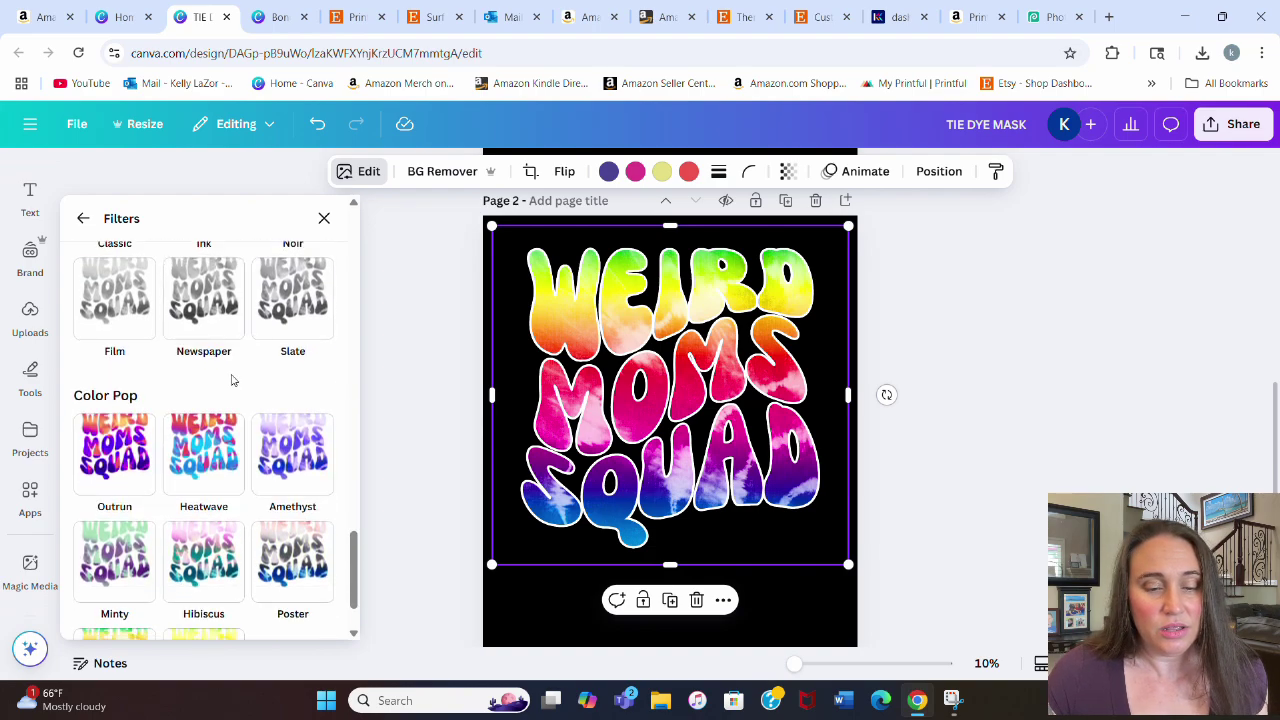
{"action": "scroll", "coordinate": [183, 366], "scroll_direction": "down", "scroll_amount": 1}
{"action": "left_click", "coordinate": [193, 362]}
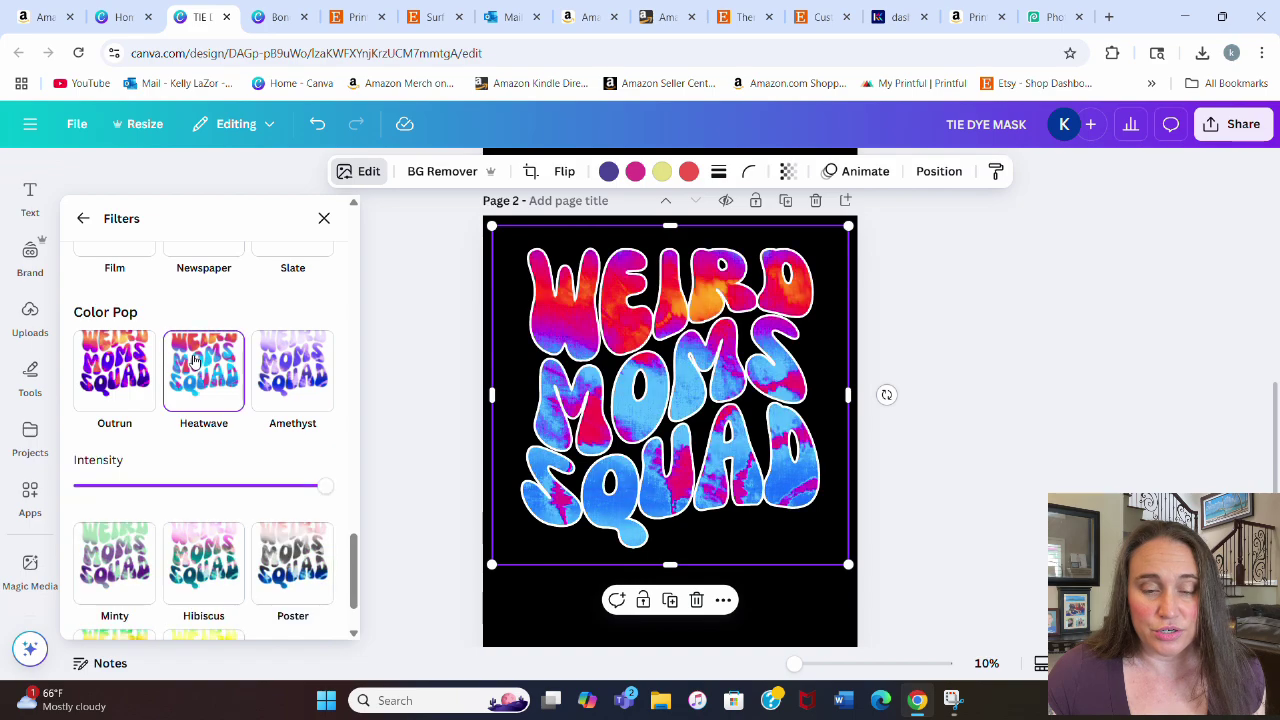
{"action": "left_click", "coordinate": [116, 386]}
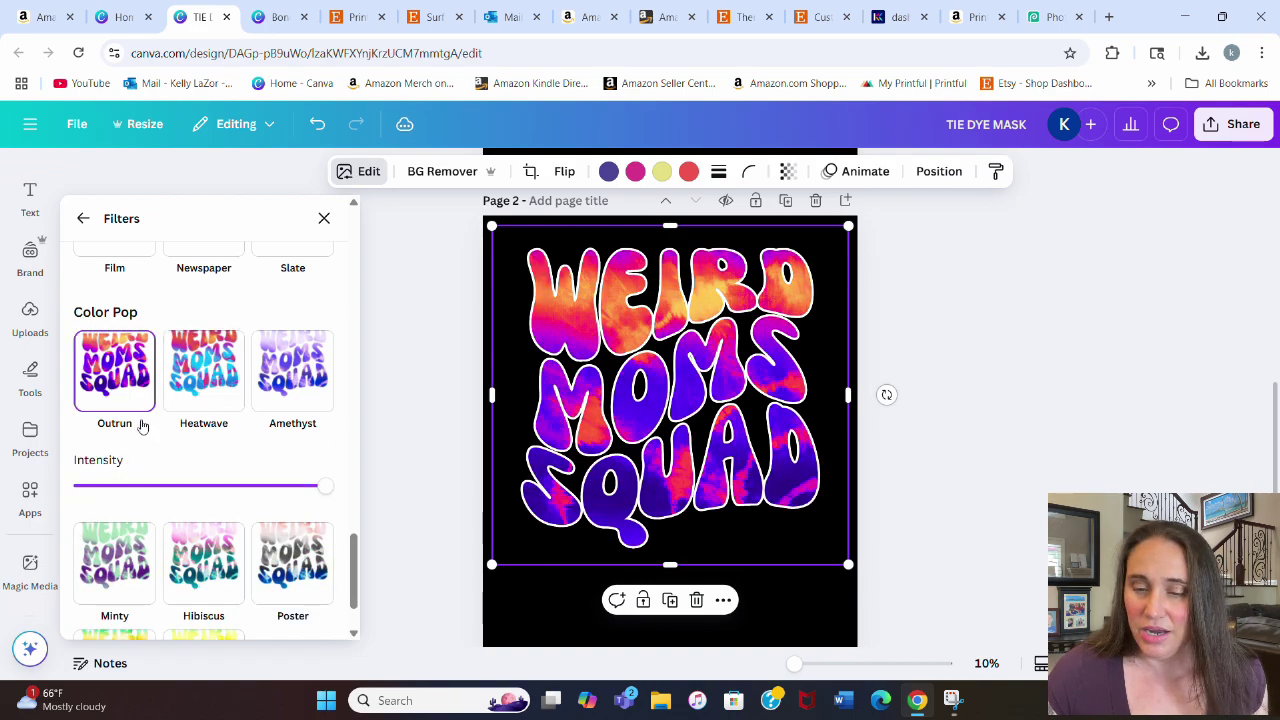
{"action": "left_click", "coordinate": [215, 398]}
{"action": "scroll", "coordinate": [200, 430], "scroll_direction": "up", "scroll_amount": 15}
{"action": "scroll", "coordinate": [157, 420], "scroll_direction": "up", "scroll_amount": 2}
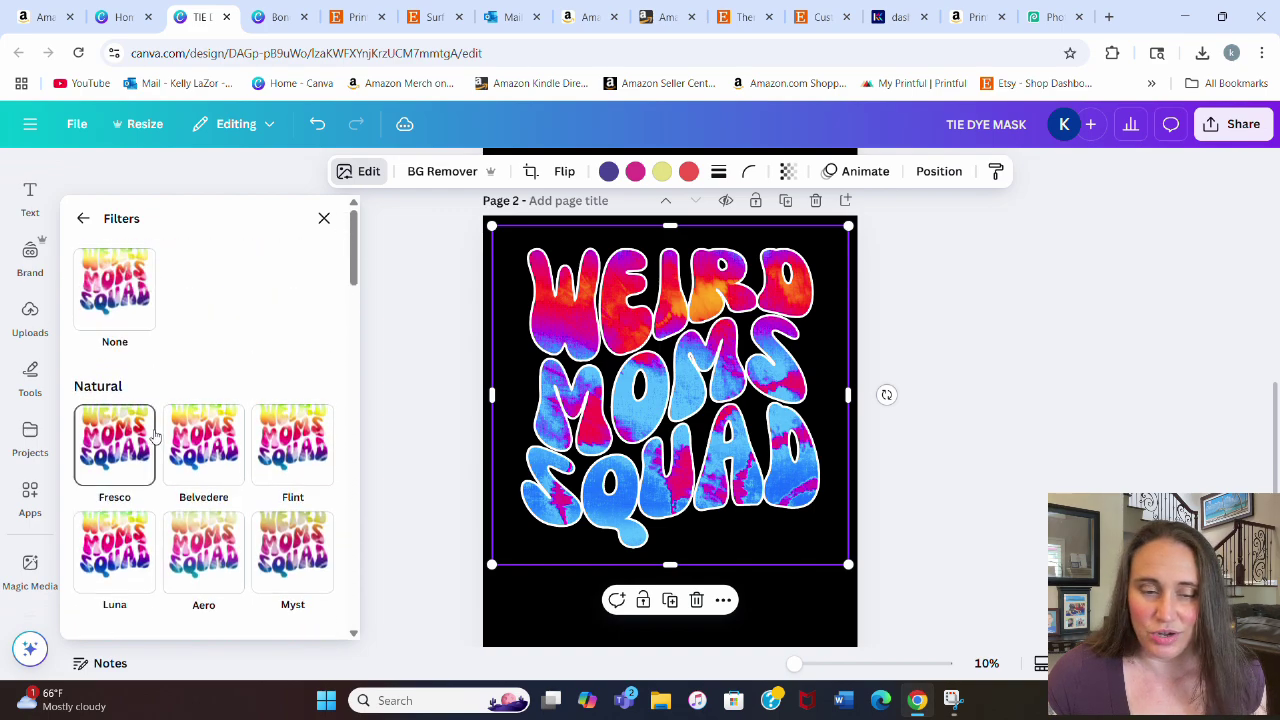
{"action": "left_click", "coordinate": [150, 298]}
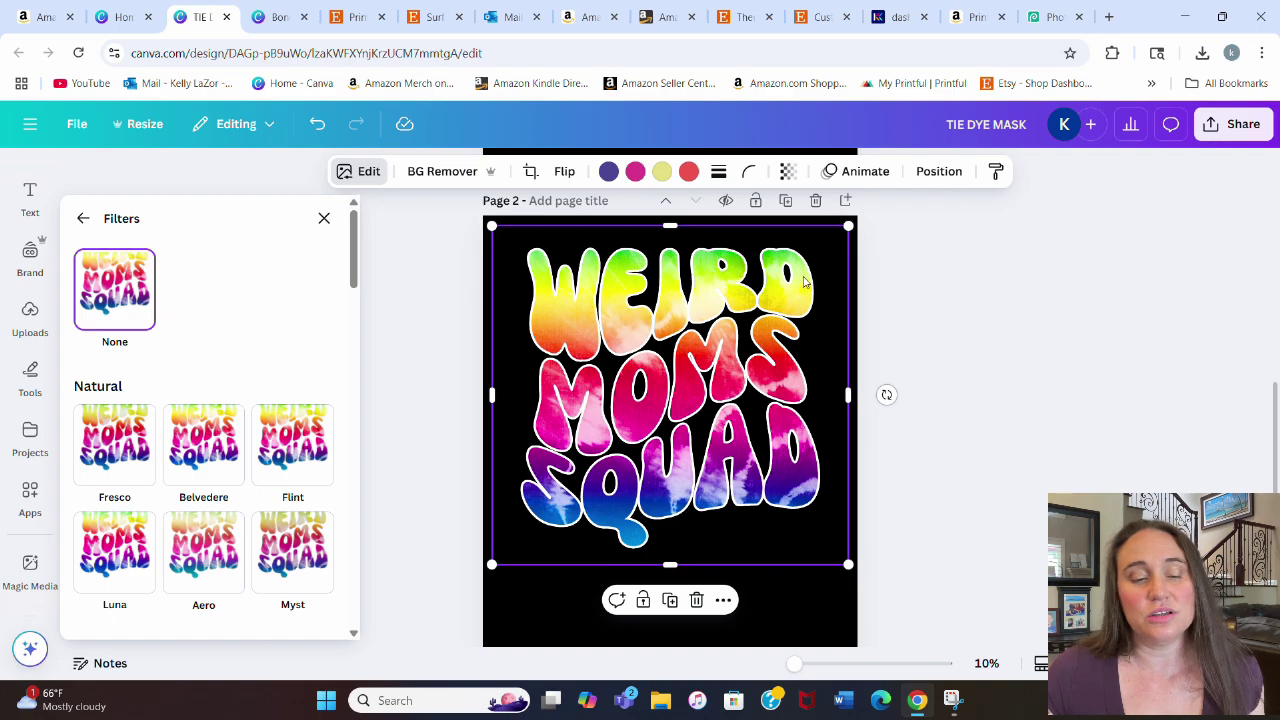
{"action": "left_click", "coordinate": [927, 352]}
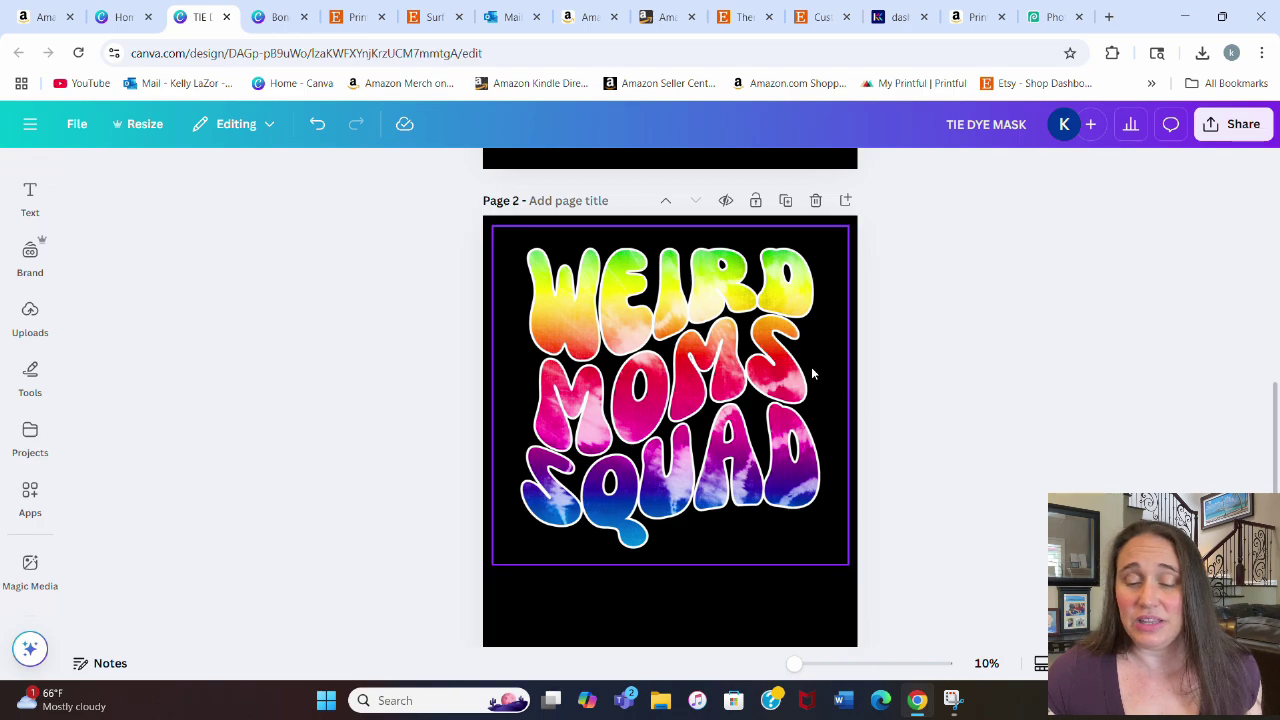
- Title page 2 'WEIRD MOMS SQUAD TIE DYE'
{"action": "left_click", "coordinate": [566, 200]}
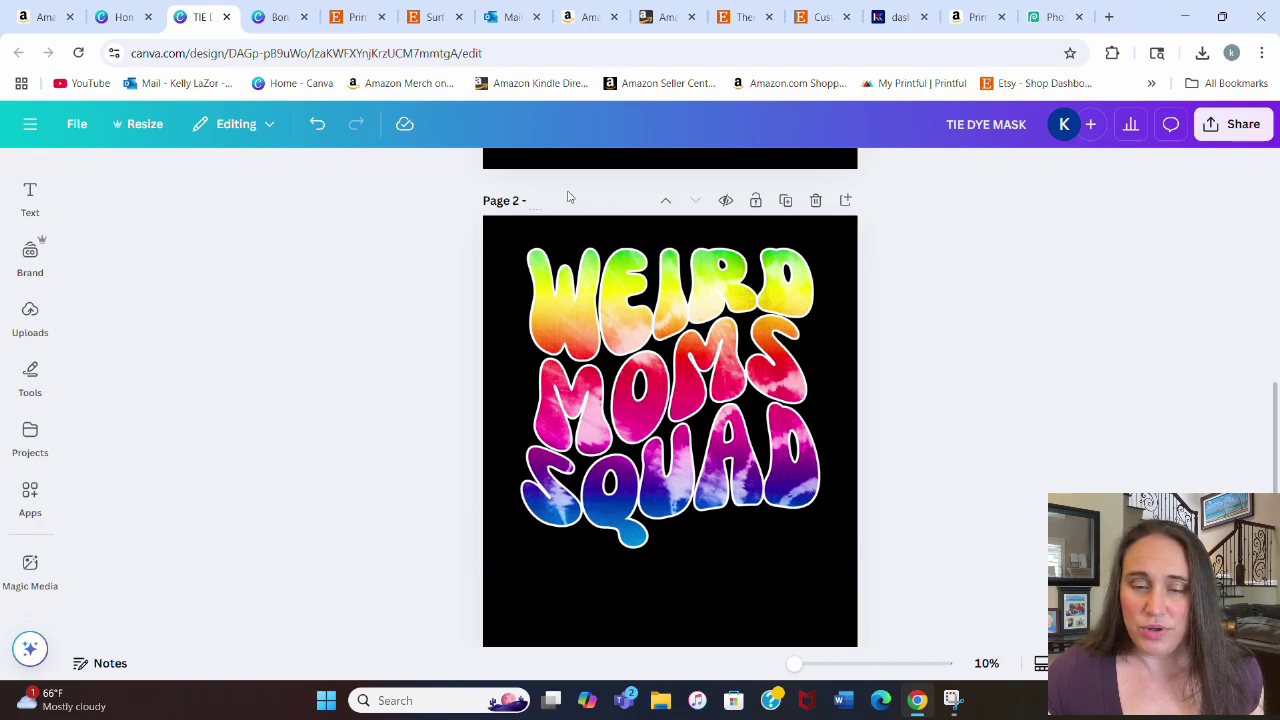
{"action": "type", "text": "W"}
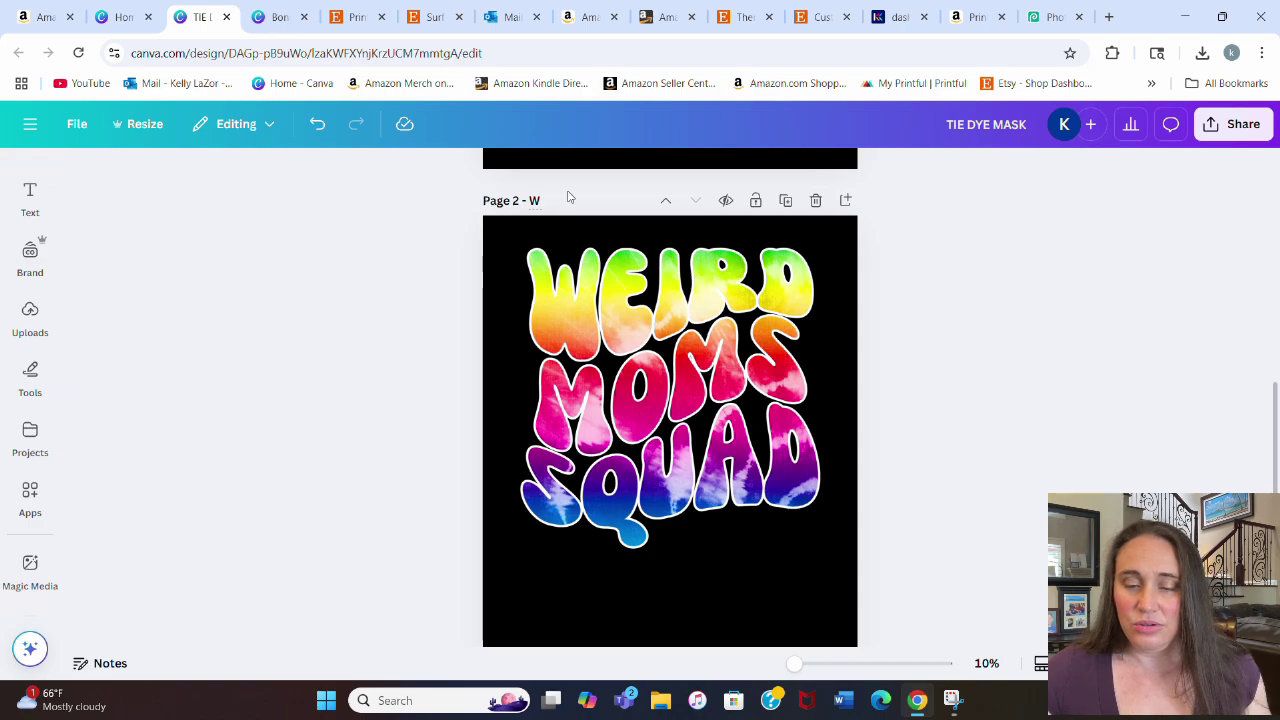
{"action": "type", "text": "EIRD MOMS S"}
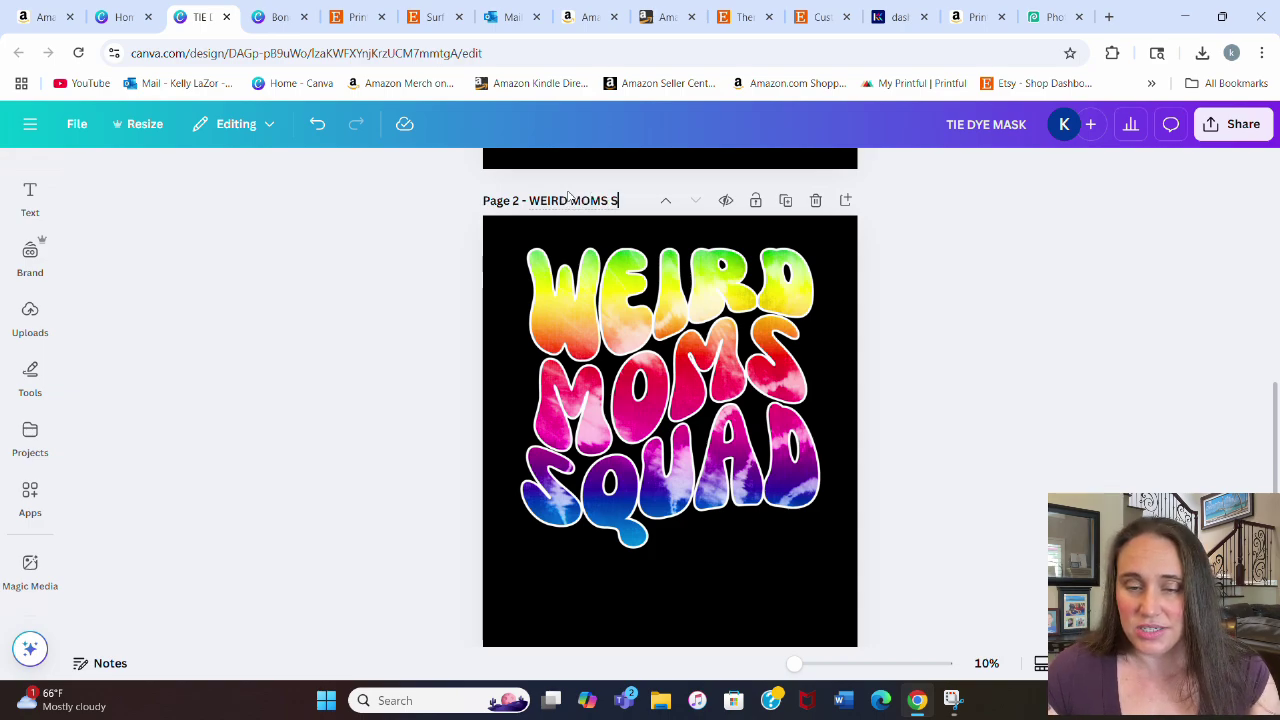
{"action": "type", "text": "QUAD TIE DYE"}
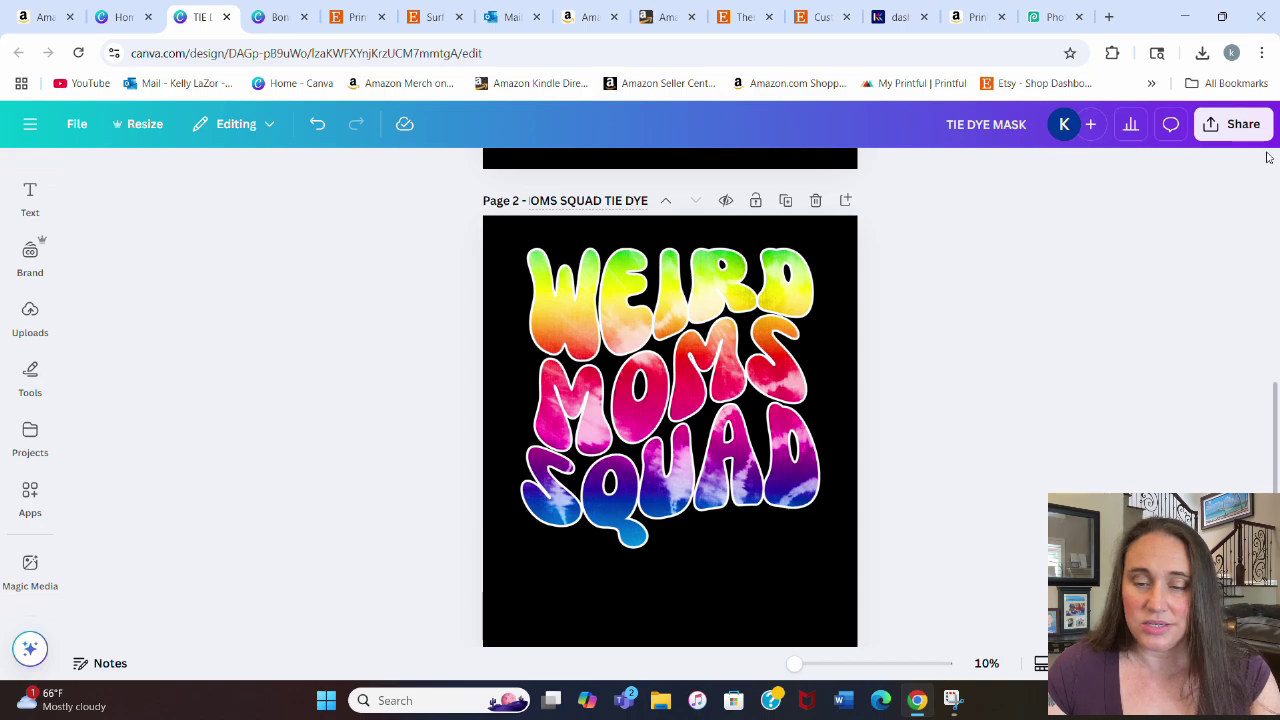
{"action": "left_click", "coordinate": [1262, 160]}
- Download only the current page as a PNG with a transparent background
{"action": "left_click", "coordinate": [1218, 119]}
{"action": "left_click", "coordinate": [988, 468]}
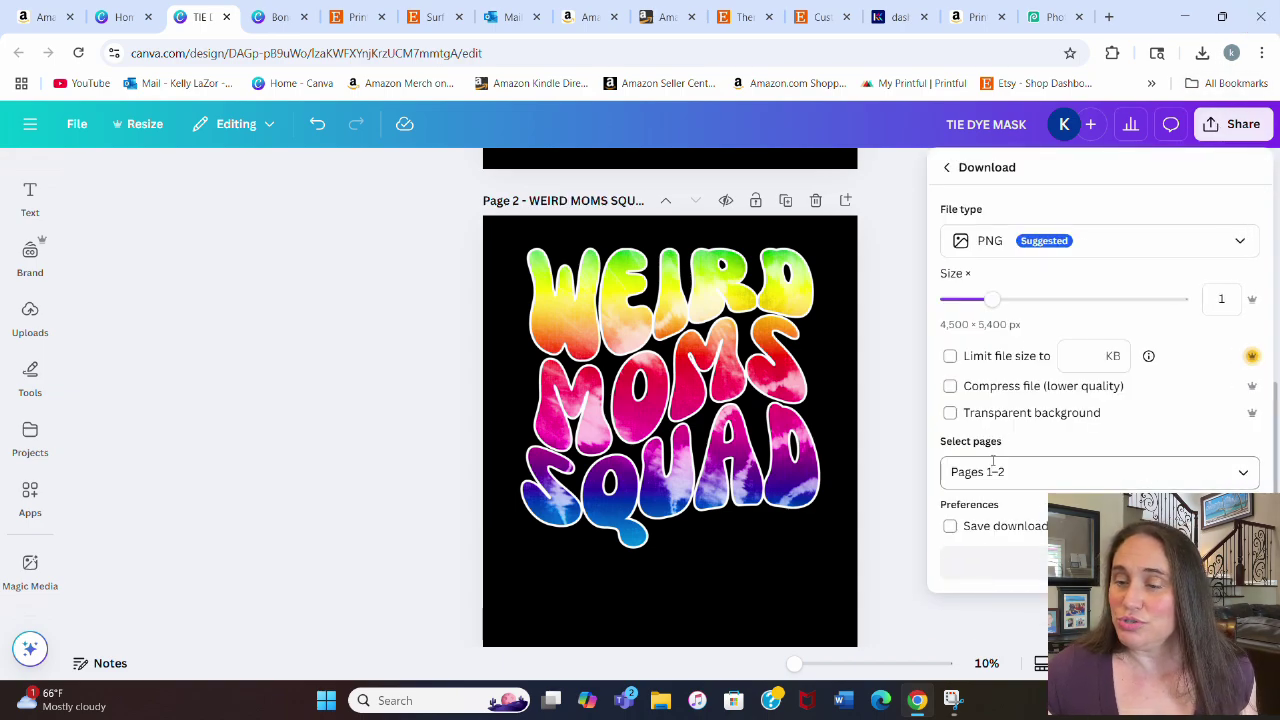
{"action": "left_click", "coordinate": [955, 414]}
{"action": "left_click", "coordinate": [1231, 476]}
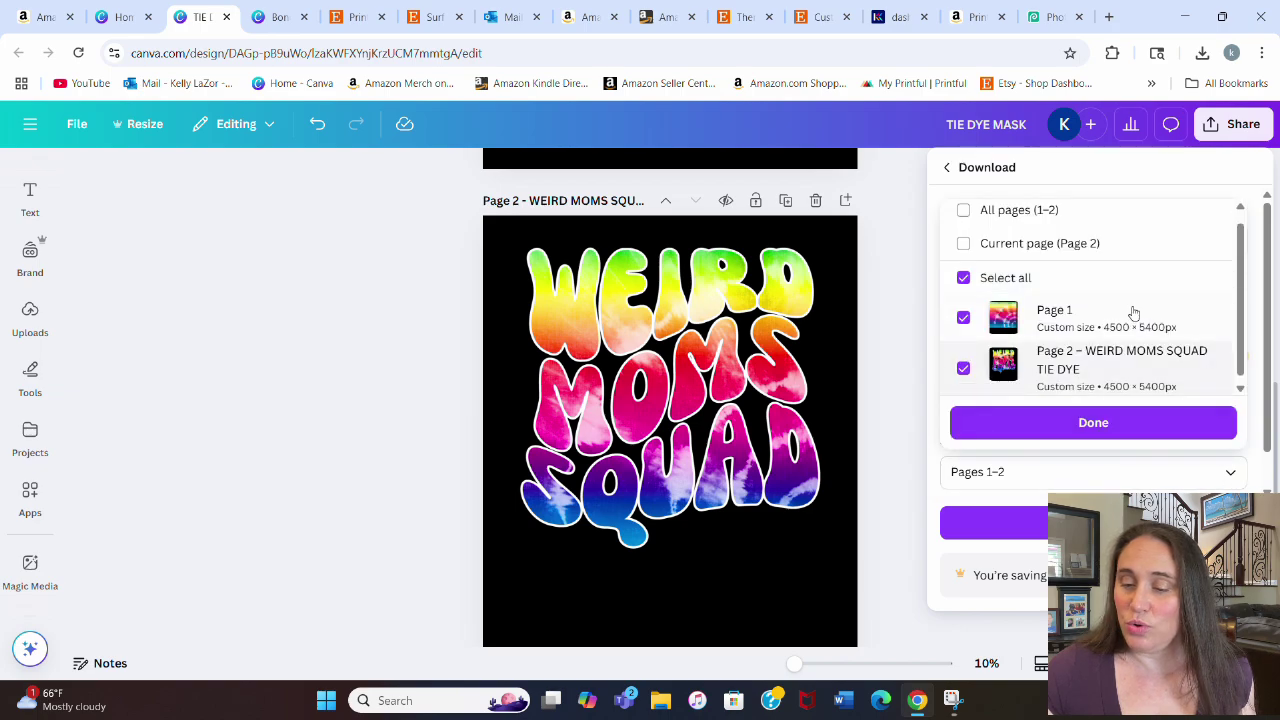
{"action": "left_click", "coordinate": [1094, 246]}
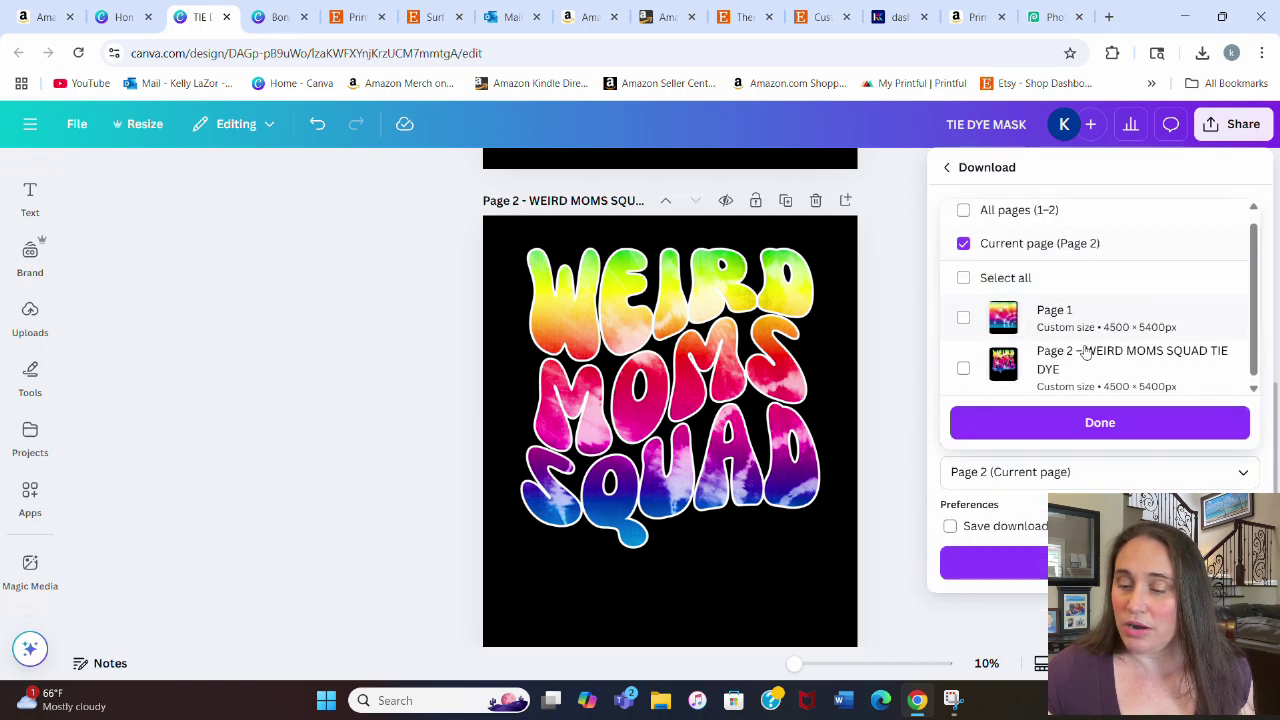
{"action": "left_click", "coordinate": [1066, 428]}
{"action": "left_click", "coordinate": [1020, 570]}
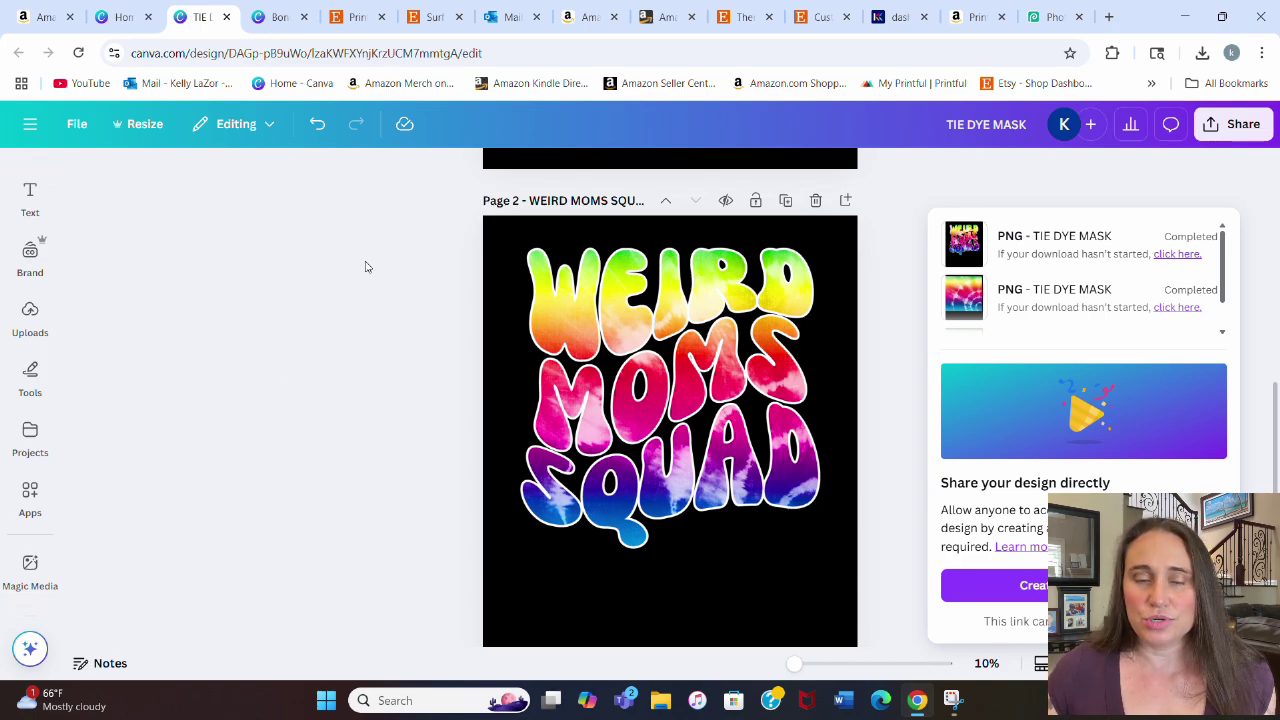
- Switch to the Etsy tab showing the Print On Demand Master Course listing
{"action": "left_click", "coordinate": [364, 16]}
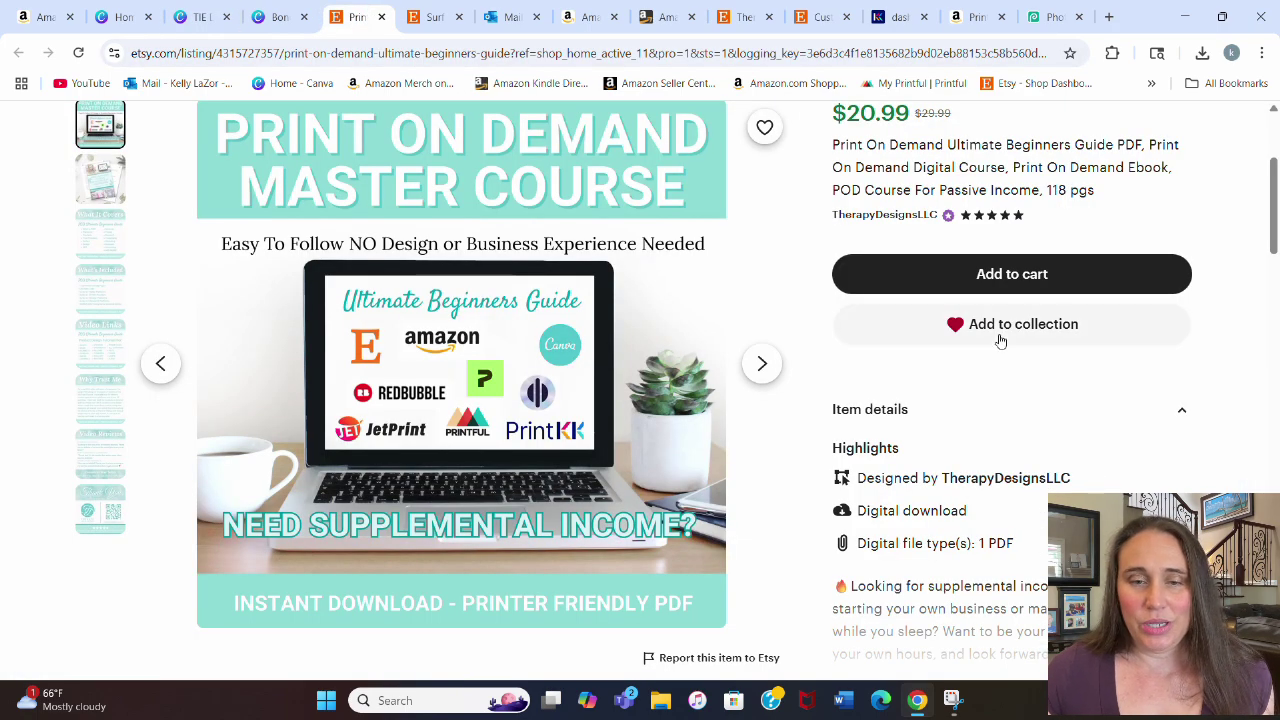
{"action": "scroll", "coordinate": [1153, 318], "scroll_direction": "up", "scroll_amount": 1}
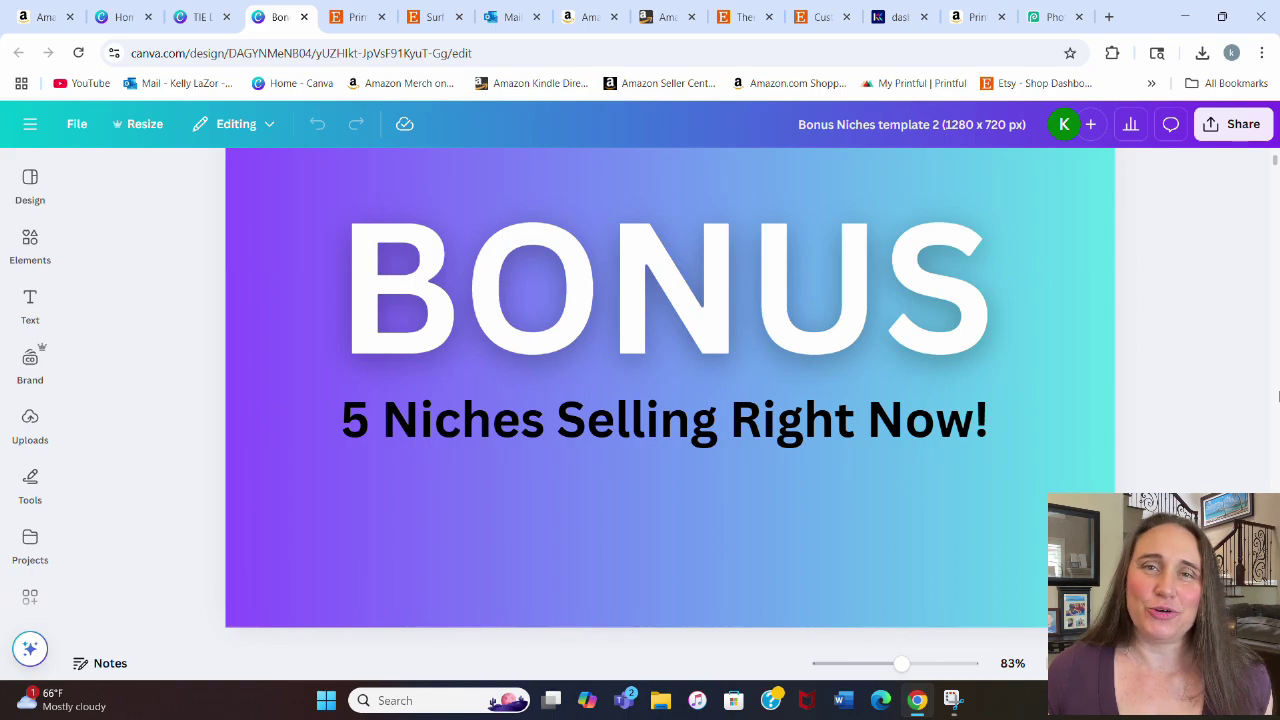
- Scroll down to the Bonus Niches page listing five phrases, from the tequila one to 'Camping mode on'
{"action": "scroll", "coordinate": [1265, 321], "scroll_direction": "down", "scroll_amount": 5}
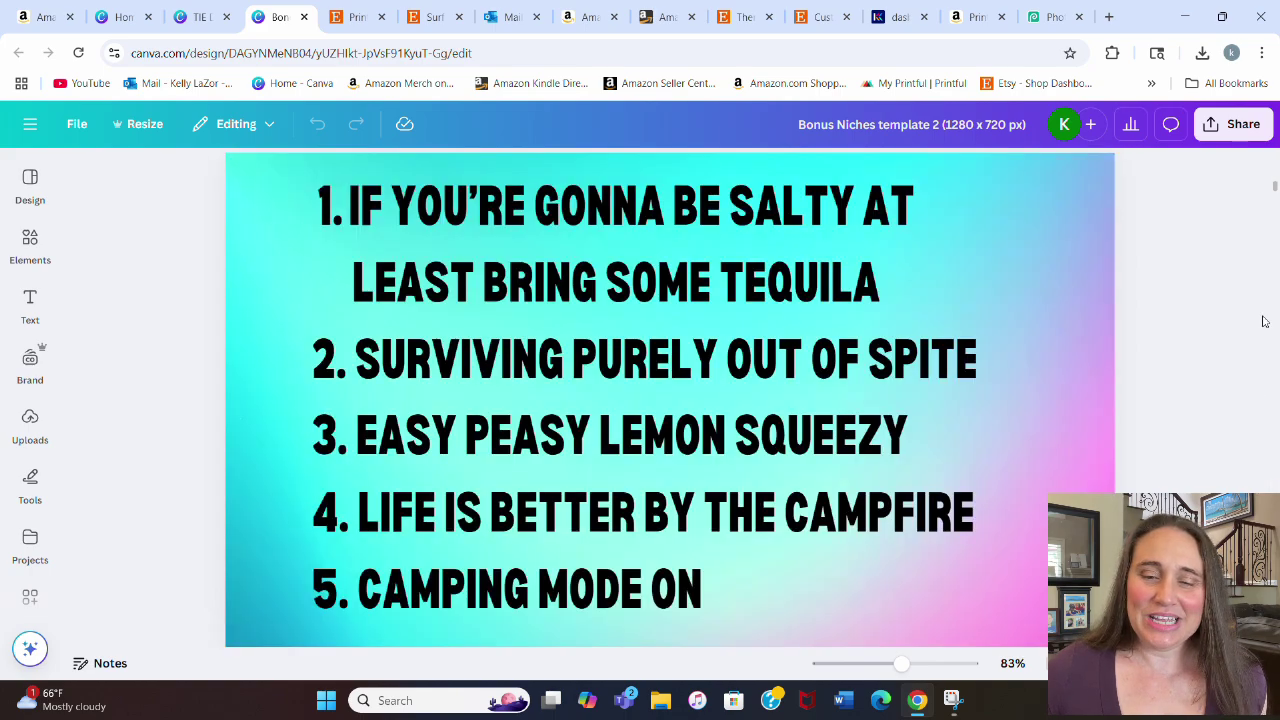